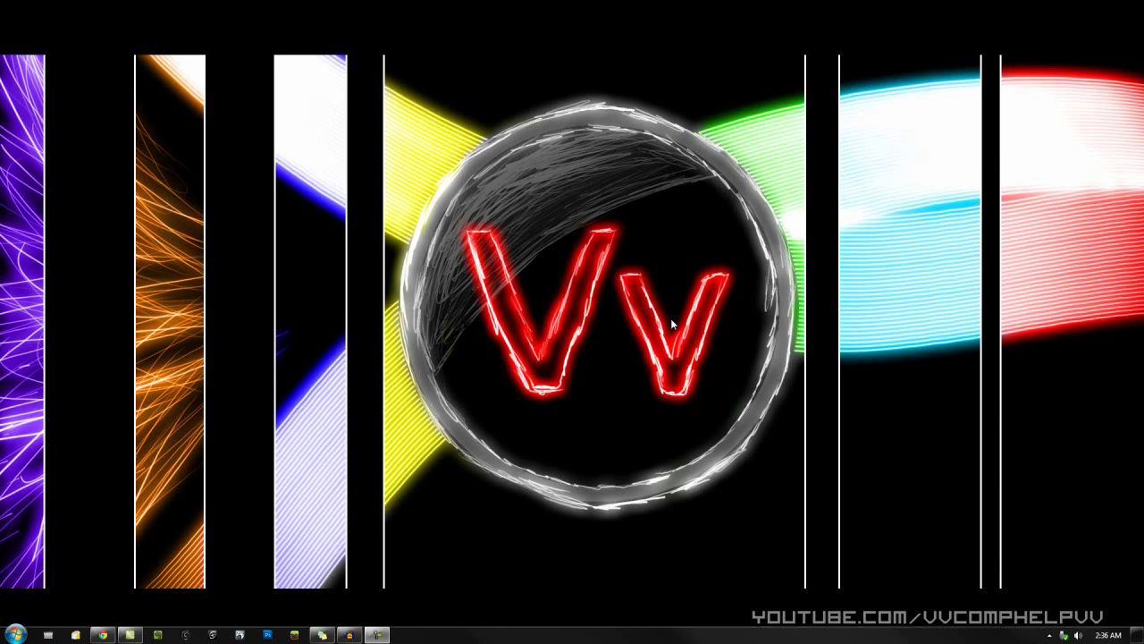
- Open Screen resolution from the desktop's right-click menu to review the display resolution
{"action": "left_click_drag", "start_coordinate": [222, 56], "coordinate": [1005, 565]}
{"action": "right_click", "coordinate": [468, 91]}
{"action": "left_click", "coordinate": [516, 220]}
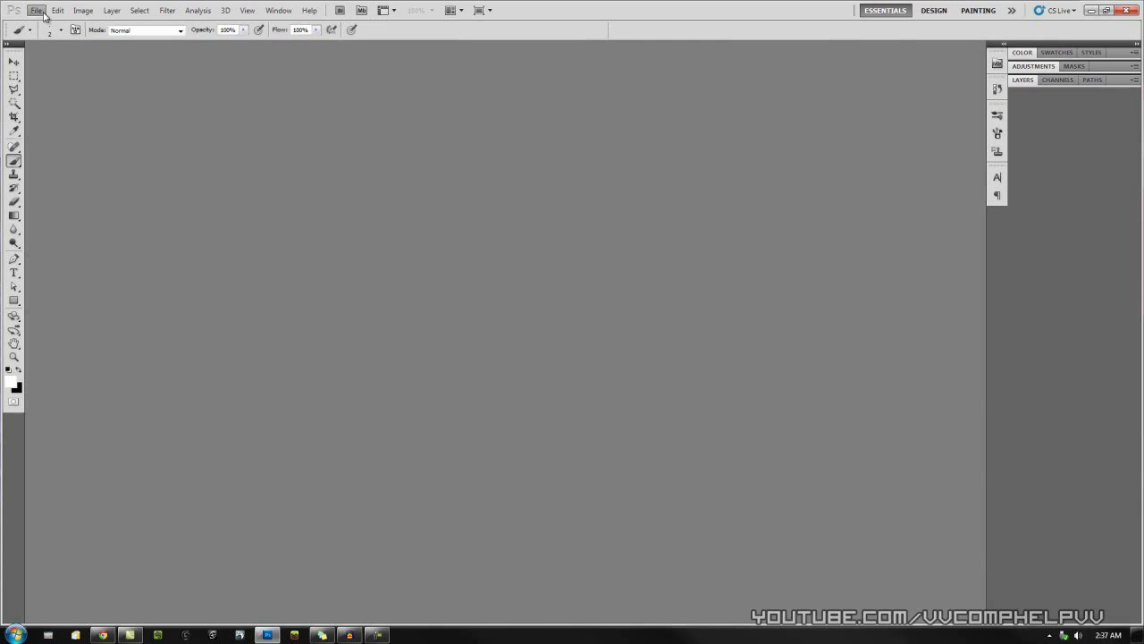
- Create a new 1280 × 720 px, 72 ppi document with Transparent background contents
{"action": "left_click", "coordinate": [57, 10]}
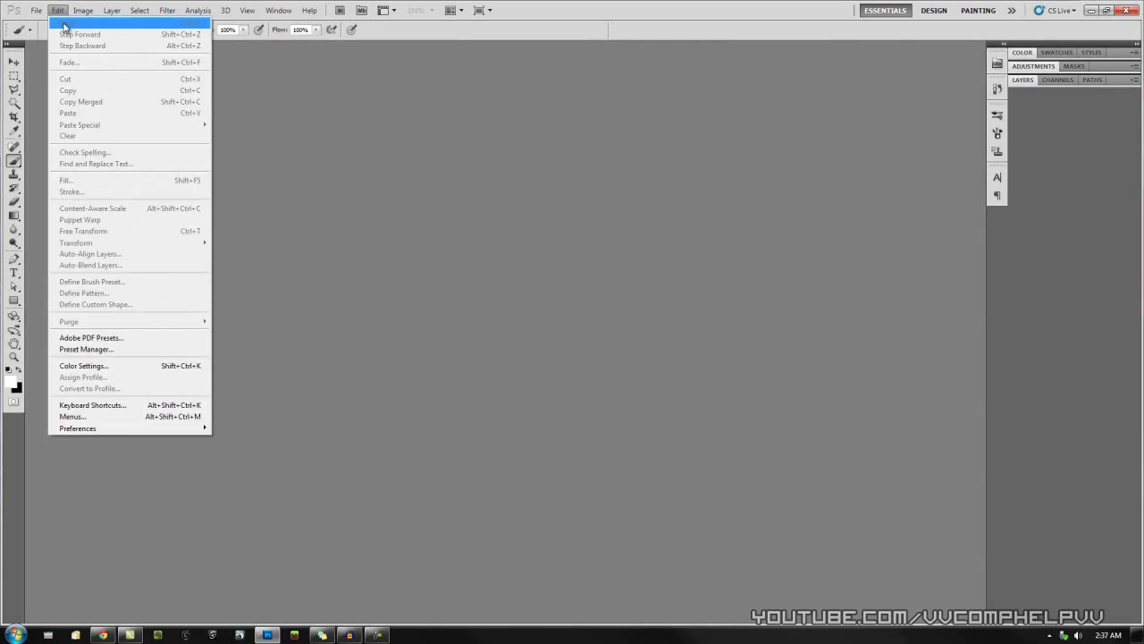
{"action": "left_click", "coordinate": [67, 22]}
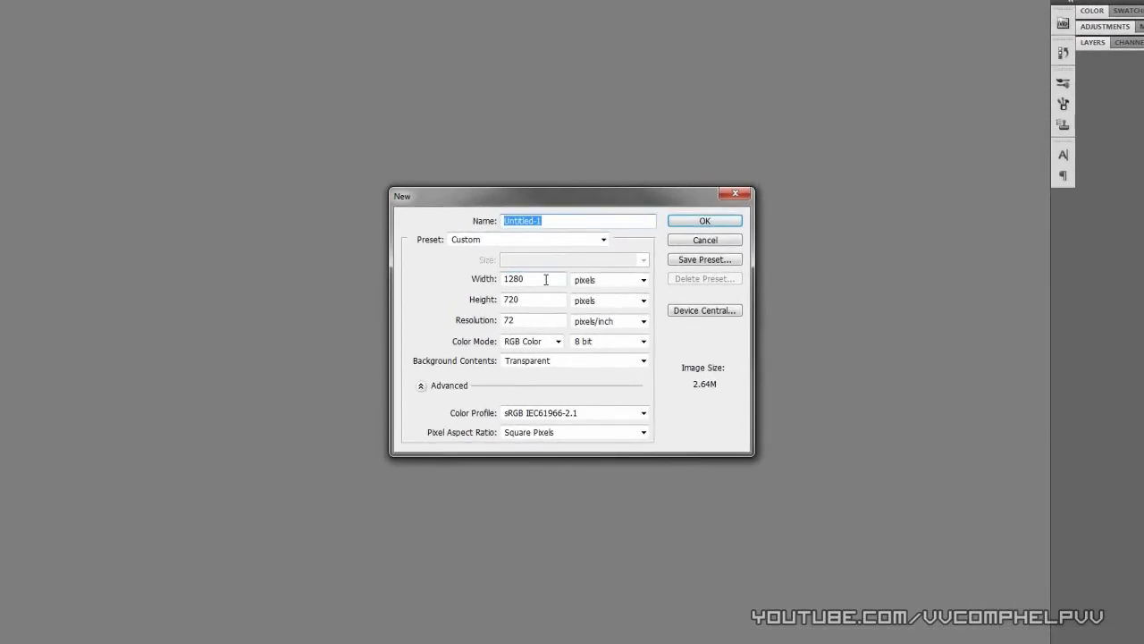
{"action": "double_click", "coordinate": [546, 279]}
{"action": "double_click", "coordinate": [513, 301]}
{"action": "left_click", "coordinate": [529, 282]}
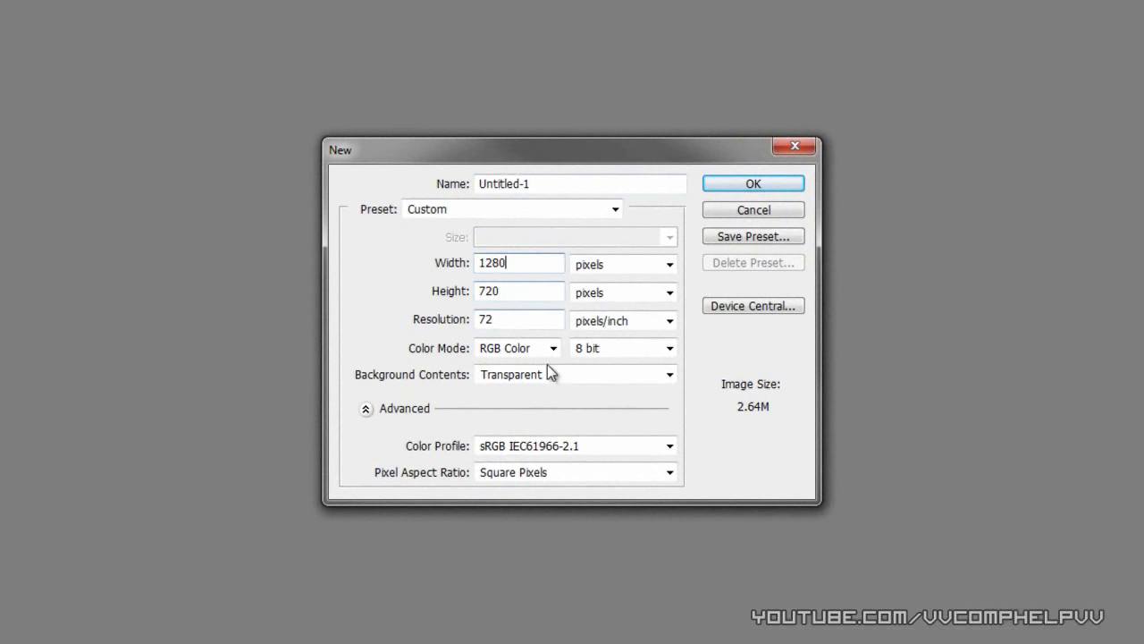
{"action": "left_click", "coordinate": [586, 376]}
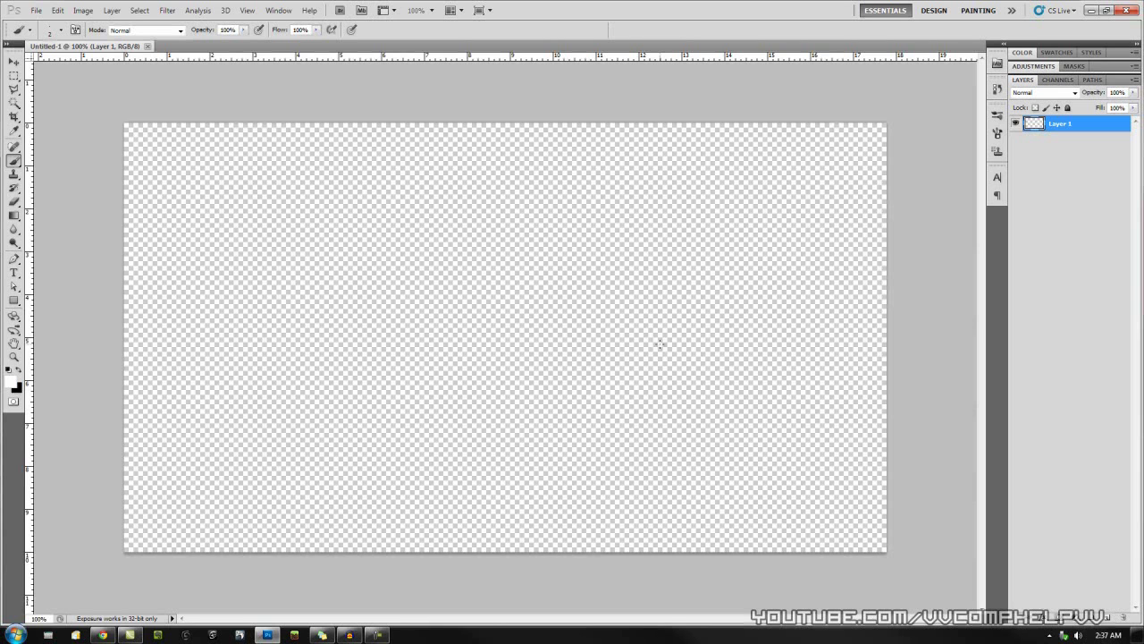
- Fill Layer 1 with black, add a new layer, and place the MaybeEvolved image
{"action": "key", "text": "ctrl+BackSpace"}
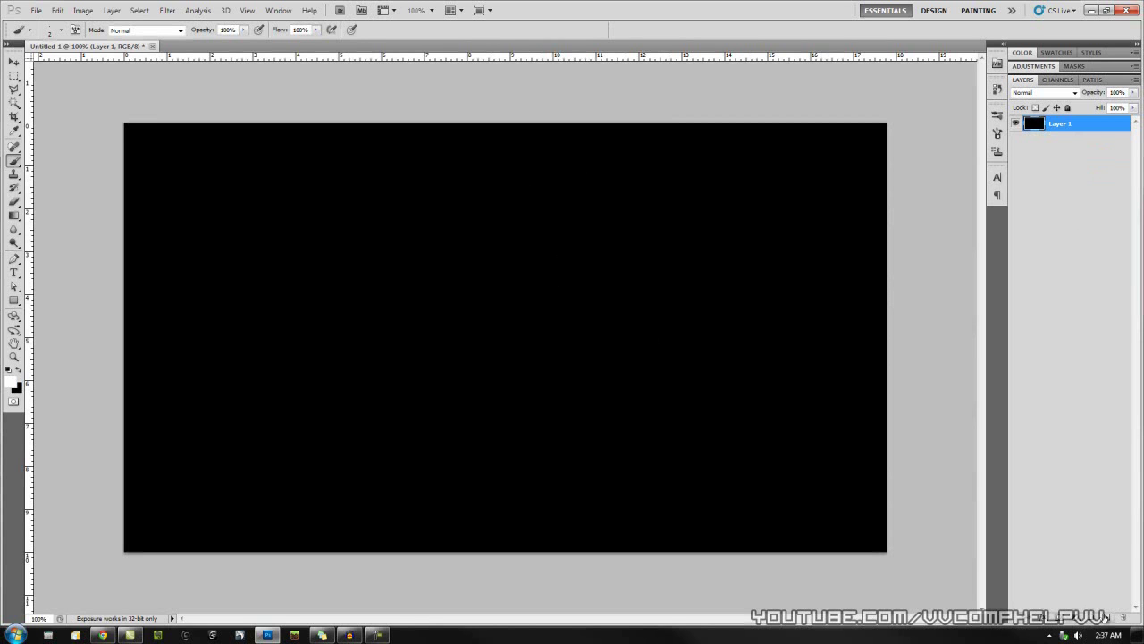
{"action": "left_click", "coordinate": [1108, 617]}
{"action": "left_click", "coordinate": [36, 10]}
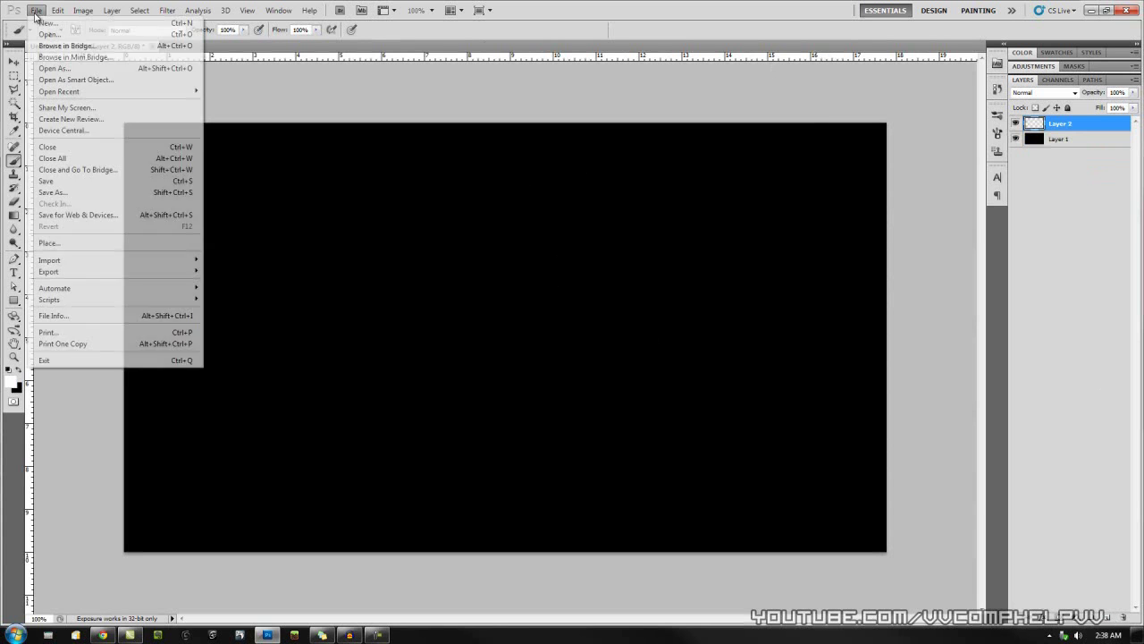
{"action": "left_click", "coordinate": [87, 243]}
{"action": "double_click", "coordinate": [500, 276]}
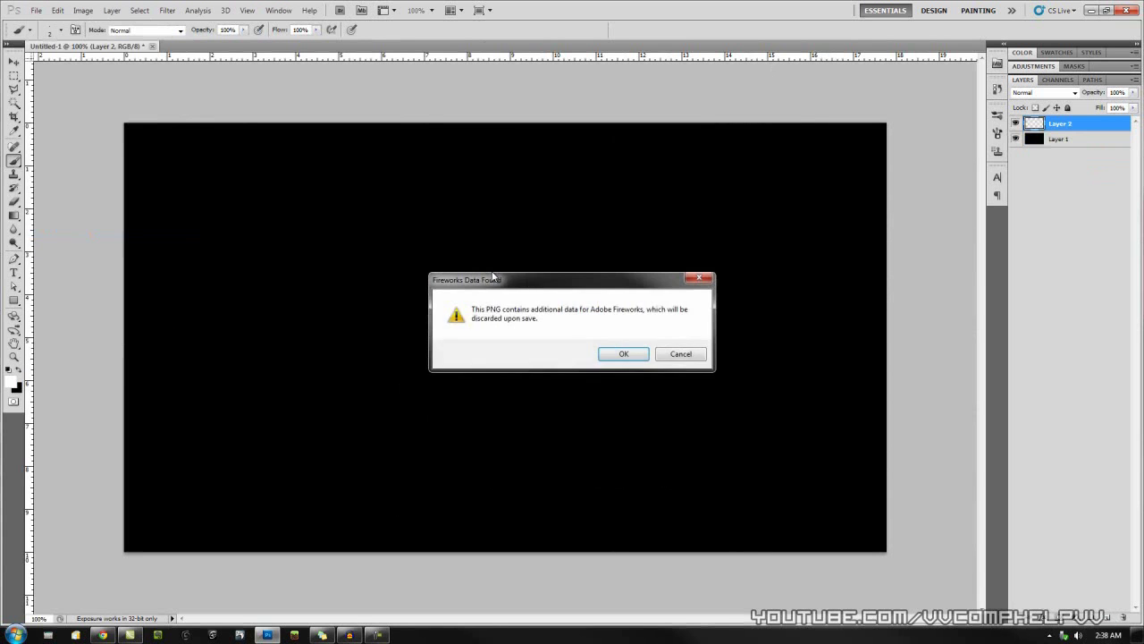
{"action": "left_click", "coordinate": [634, 356]}
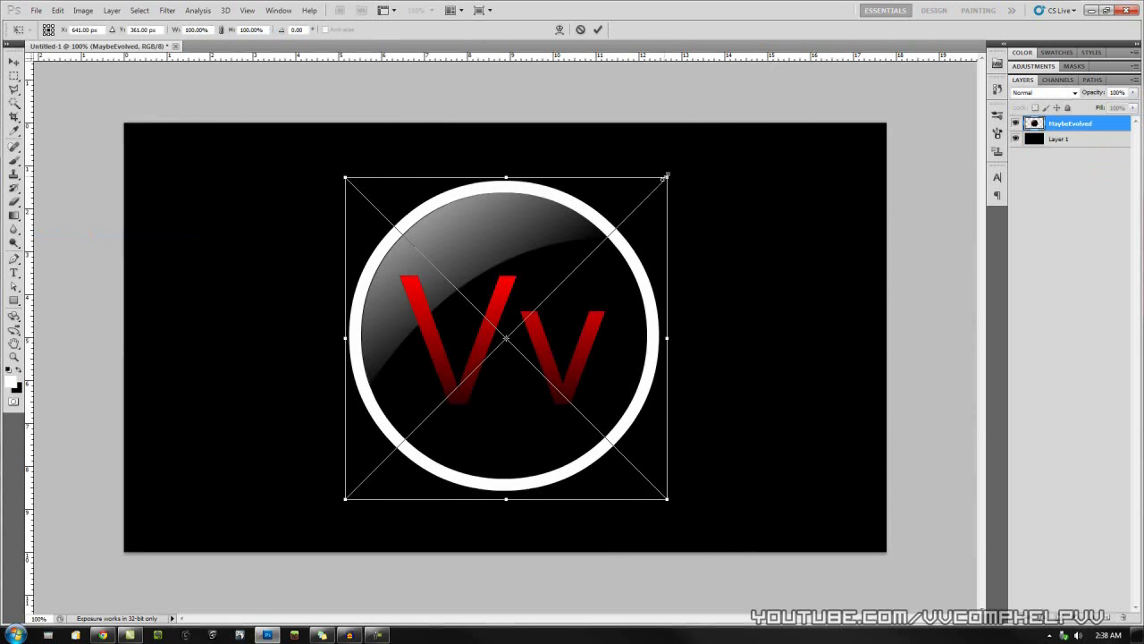
- Scale the placed logo to about 78% and centre it on the canvas
{"action": "left_click_drag", "start_coordinate": [665, 176], "coordinate": [594, 253]}
{"action": "left_click_drag", "start_coordinate": [554, 342], "coordinate": [595, 312]}
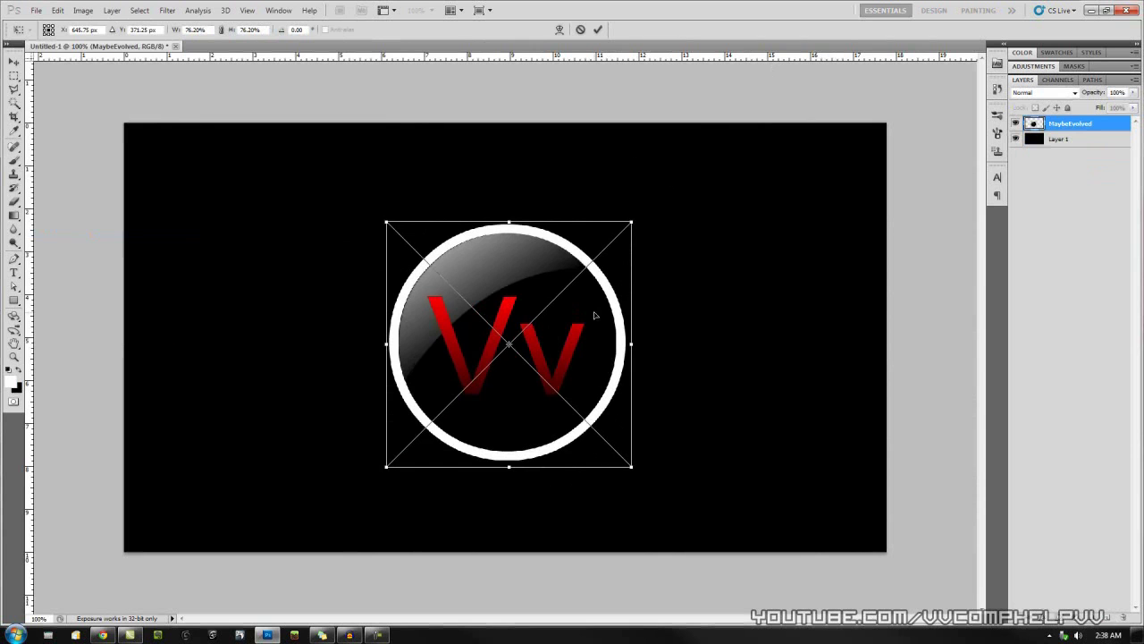
{"action": "left_click_drag", "start_coordinate": [600, 248], "coordinate": [612, 251]}
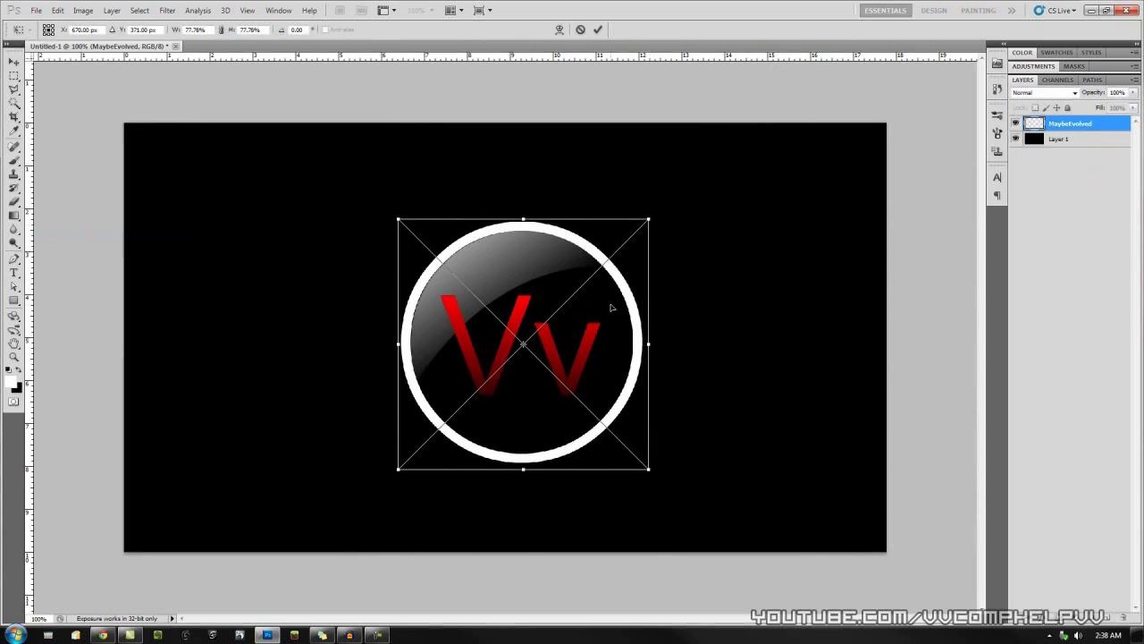
{"action": "left_click", "coordinate": [598, 29]}
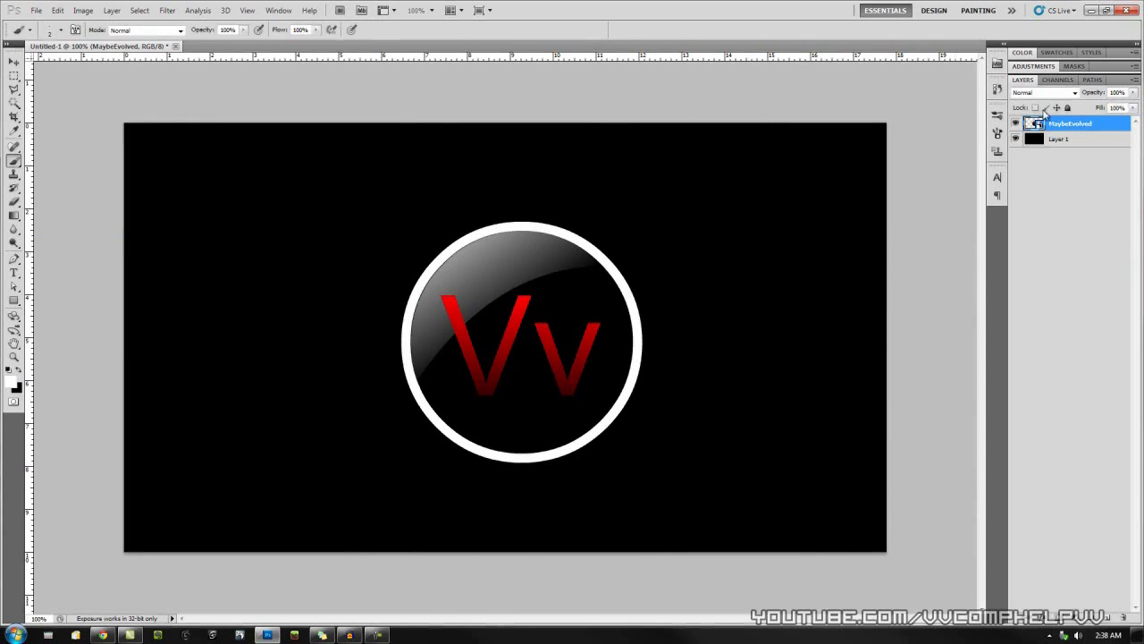
{"action": "left_click", "coordinate": [1134, 93]}
- Lower the MaybeEvolved layer to about 31% opacity and add empty Layer 2 above it
{"action": "left_click_drag", "start_coordinate": [1133, 95], "coordinate": [1095, 107]}
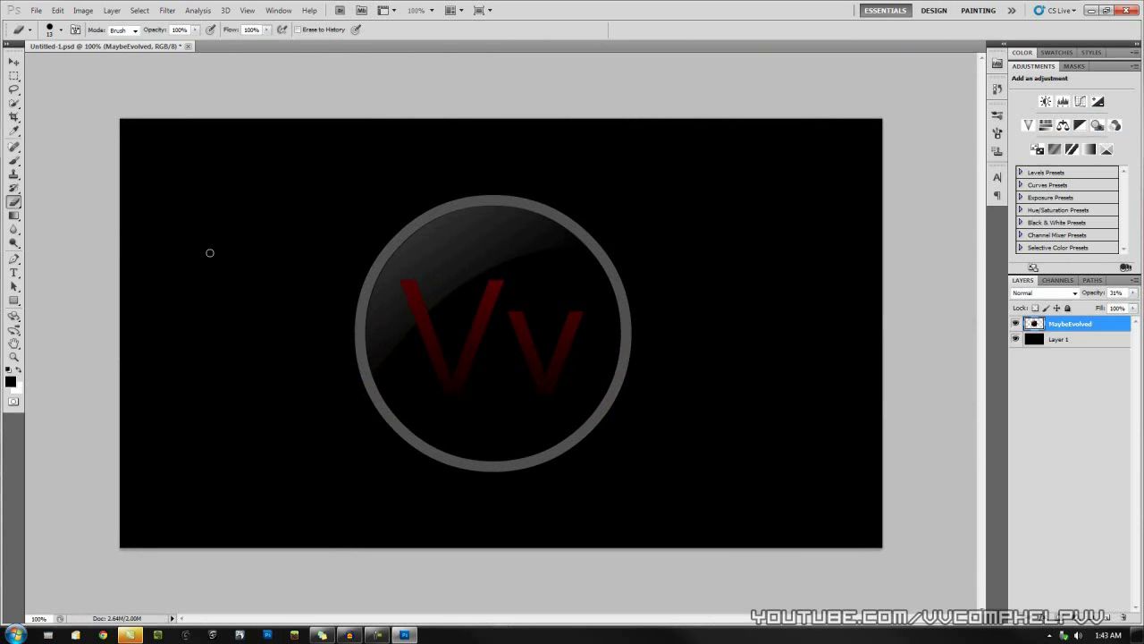
{"action": "double_click", "coordinate": [626, 16]}
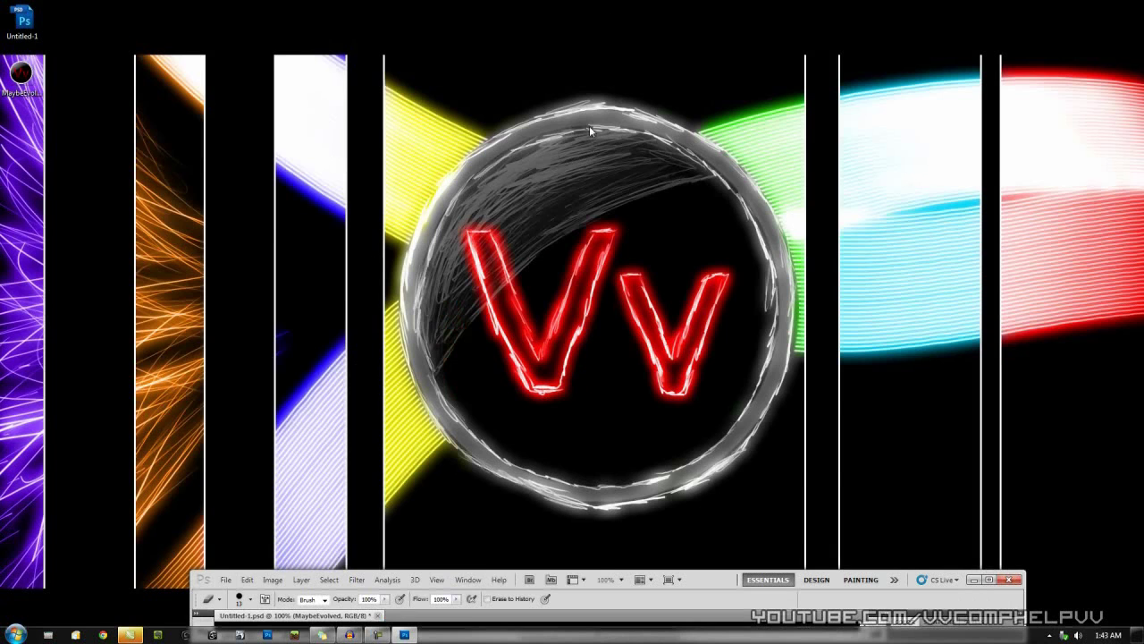
{"action": "double_click", "coordinate": [720, 583]}
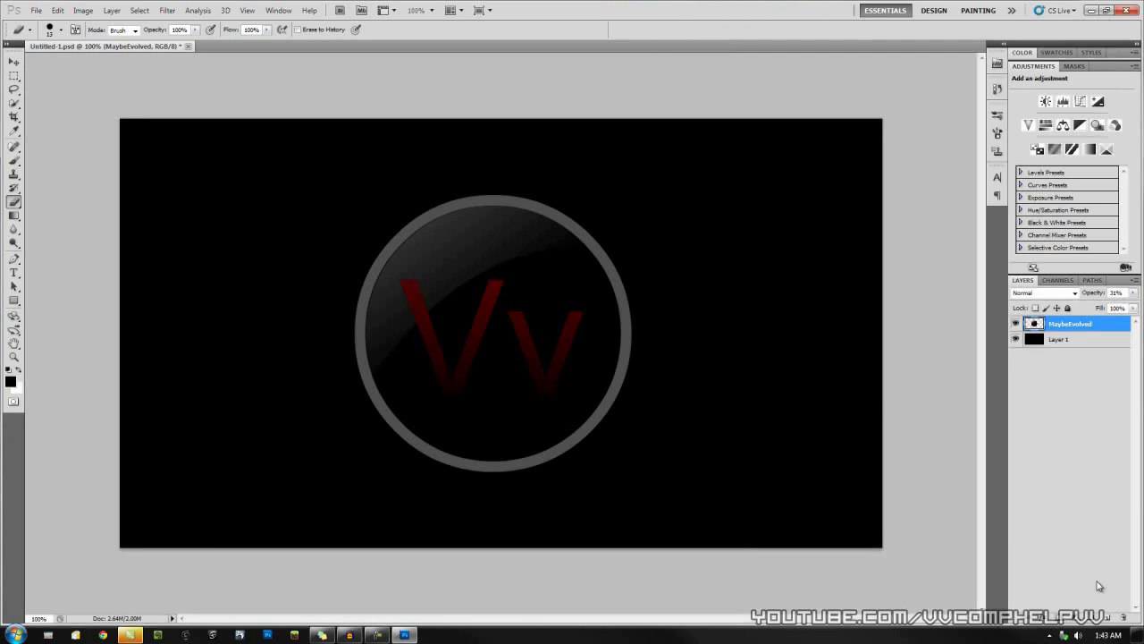
{"action": "left_click", "coordinate": [1107, 618]}
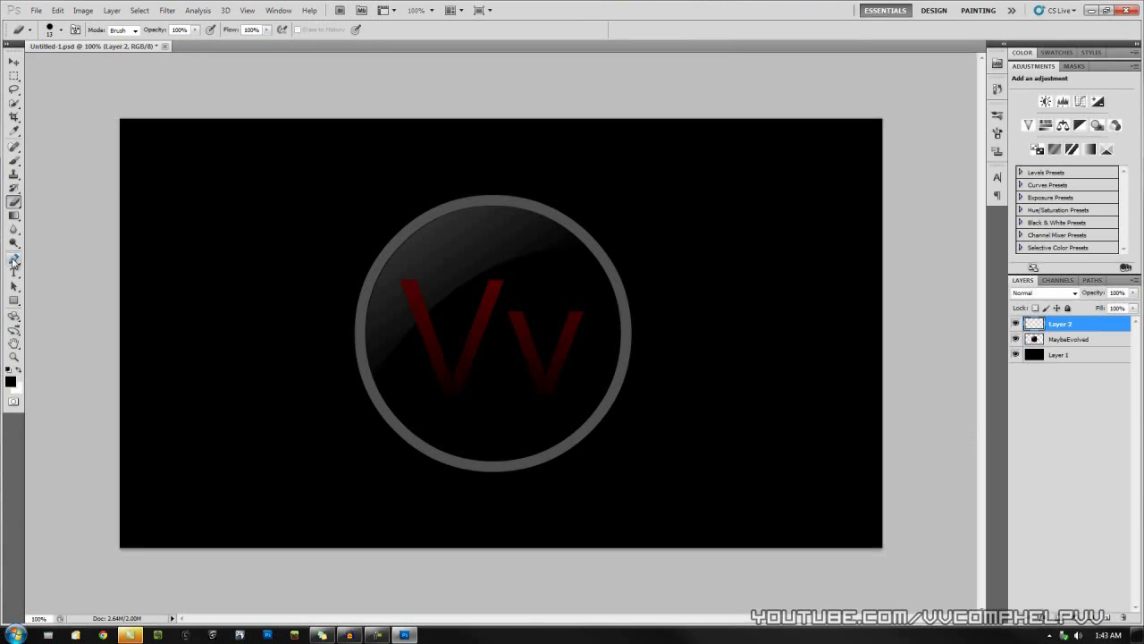
- Paint thin looping white lines with a 1 px brush
{"action": "left_click", "coordinate": [14, 160]}
{"action": "right_click", "coordinate": [239, 193]}
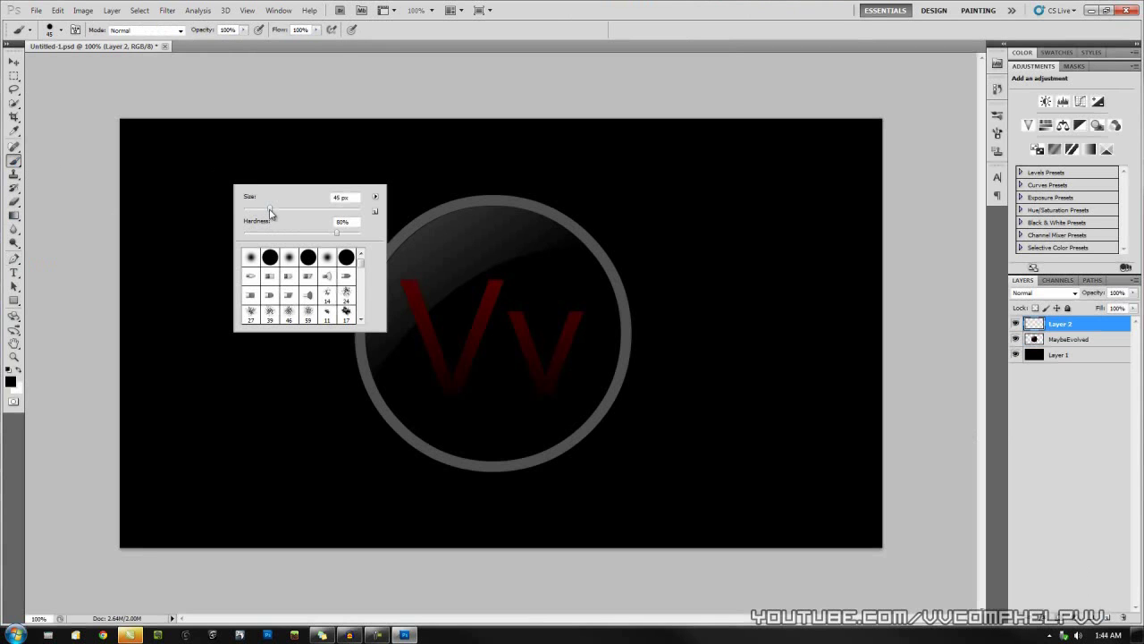
{"action": "left_click_drag", "start_coordinate": [271, 211], "coordinate": [247, 212]}
{"action": "key", "text": "x"}
{"action": "key", "text": "Return"}
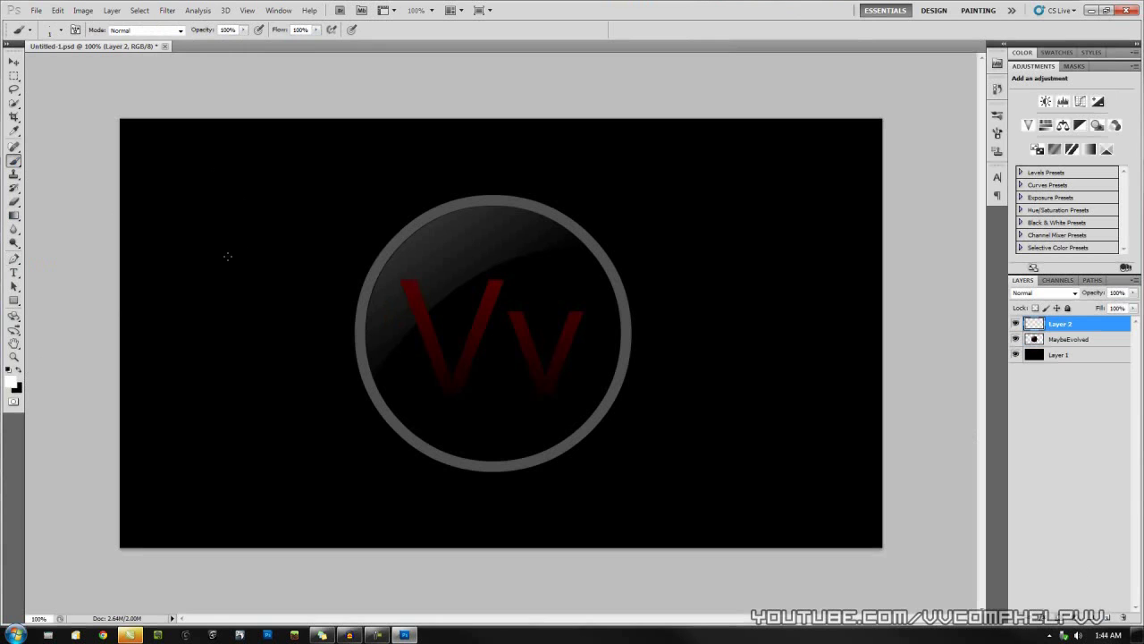
{"action": "mouse_move", "coordinate": [272, 207]}
{"action": "left_mouse_down"}
{"action": "mouse_move", "coordinate": [342, 199]}
{"action": "mouse_move", "coordinate": [260, 229]}
{"action": "mouse_move", "coordinate": [231, 254]}
{"action": "mouse_move", "coordinate": [227, 294]}
{"action": "mouse_move", "coordinate": [273, 238]}
{"action": "mouse_move", "coordinate": [263, 266]}
{"action": "mouse_move", "coordinate": [296, 235]}
{"action": "mouse_move", "coordinate": [332, 229]}
{"action": "mouse_move", "coordinate": [291, 257]}
{"action": "left_mouse_up"}
{"action": "mouse_move", "coordinate": [326, 216]}
{"action": "left_mouse_down"}
{"action": "mouse_move", "coordinate": [379, 156]}
{"action": "mouse_move", "coordinate": [383, 182]}
{"action": "mouse_move", "coordinate": [295, 229]}
{"action": "mouse_move", "coordinate": [422, 168]}
{"action": "left_mouse_up"}
- Paint a thick white stroke with a 108 px brush, then delete the test layer
{"action": "right_click", "coordinate": [409, 181]}
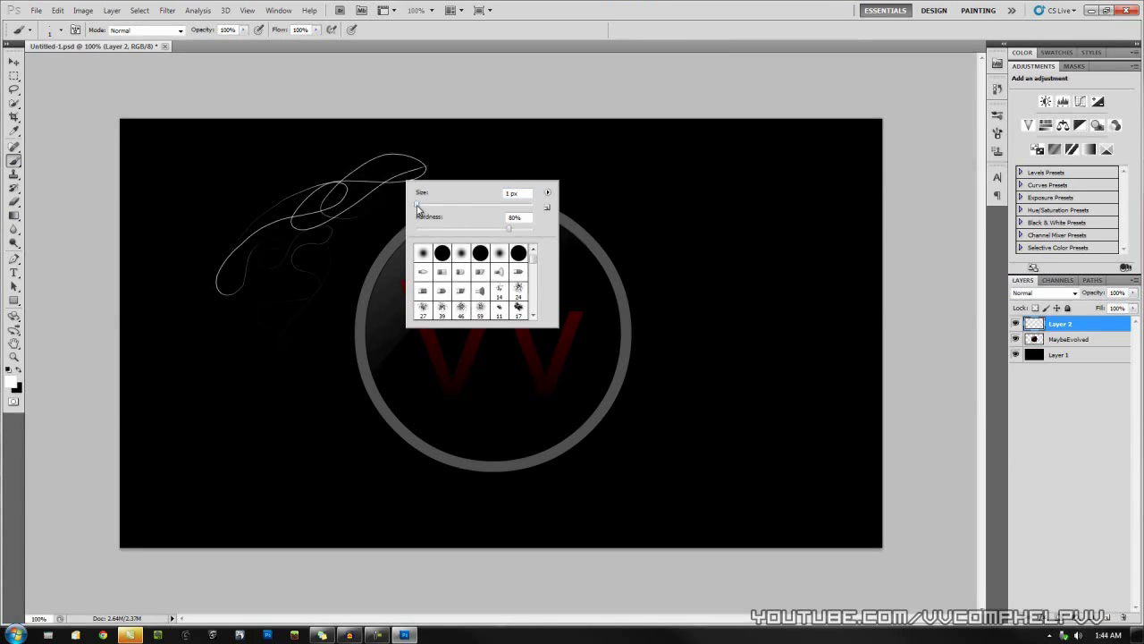
{"action": "left_click_drag", "start_coordinate": [418, 207], "coordinate": [471, 207]}
{"action": "mouse_move", "coordinate": [215, 403]}
{"action": "left_mouse_down"}
{"action": "mouse_move", "coordinate": [286, 283]}
{"action": "mouse_move", "coordinate": [365, 196]}
{"action": "mouse_move", "coordinate": [491, 170]}
{"action": "mouse_move", "coordinate": [587, 174]}
{"action": "mouse_move", "coordinate": [641, 189]}
{"action": "mouse_move", "coordinate": [706, 182]}
{"action": "left_mouse_up"}
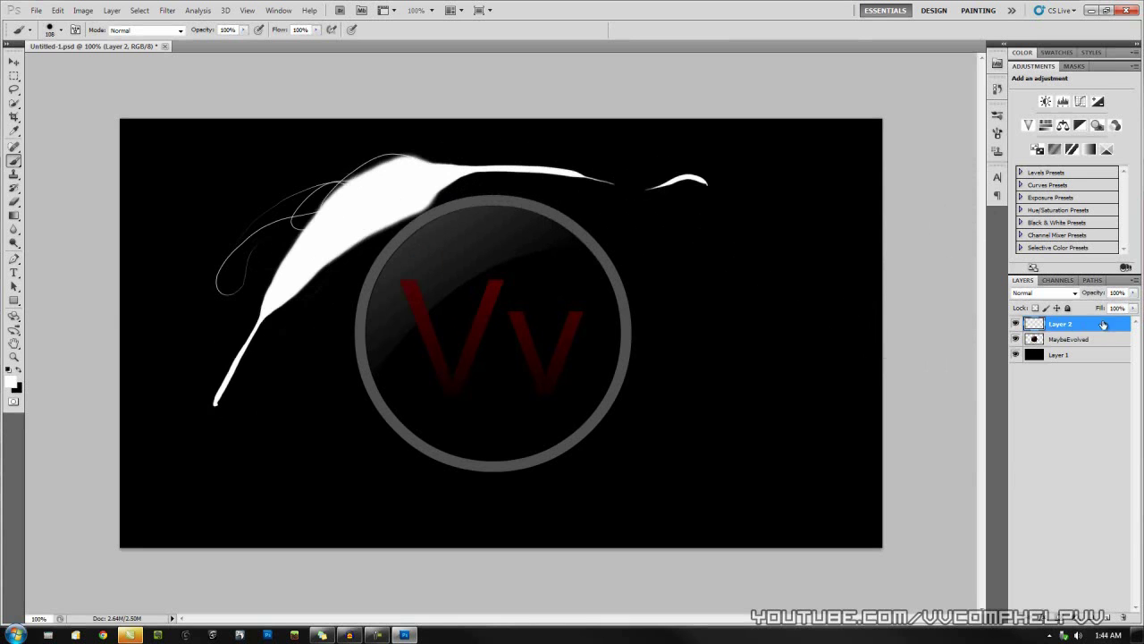
{"action": "mouse_move", "coordinate": [1102, 325]}
{"action": "left_mouse_down"}
{"action": "mouse_move", "coordinate": [1101, 611]}
{"action": "mouse_move", "coordinate": [1125, 616]}
{"action": "left_mouse_up"}
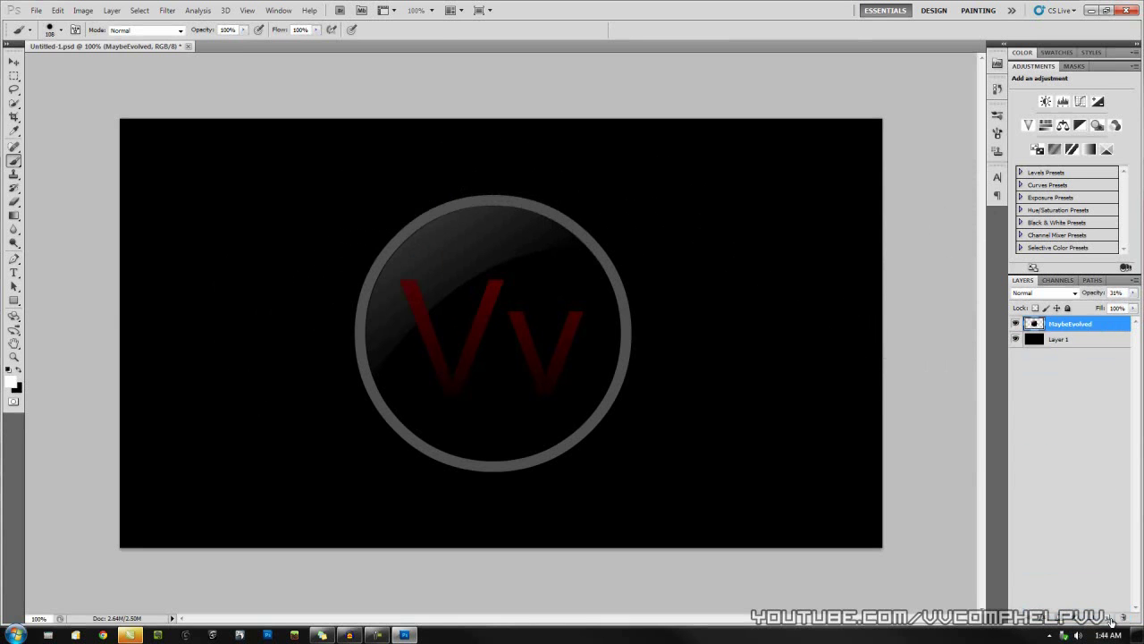
- On a new Layer 2, draw a curved Pen path across the canvas
{"action": "left_click", "coordinate": [1109, 616]}
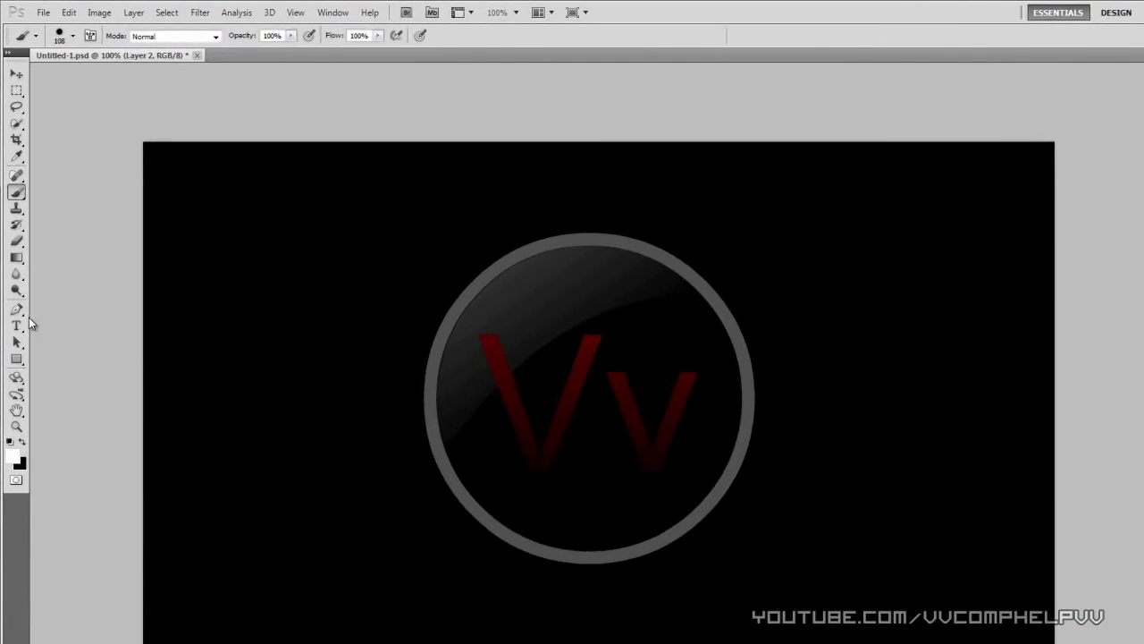
{"action": "left_click", "coordinate": [13, 258]}
{"action": "left_click", "coordinate": [228, 338]}
{"action": "left_click_drag", "start_coordinate": [447, 322], "coordinate": [512, 319]}
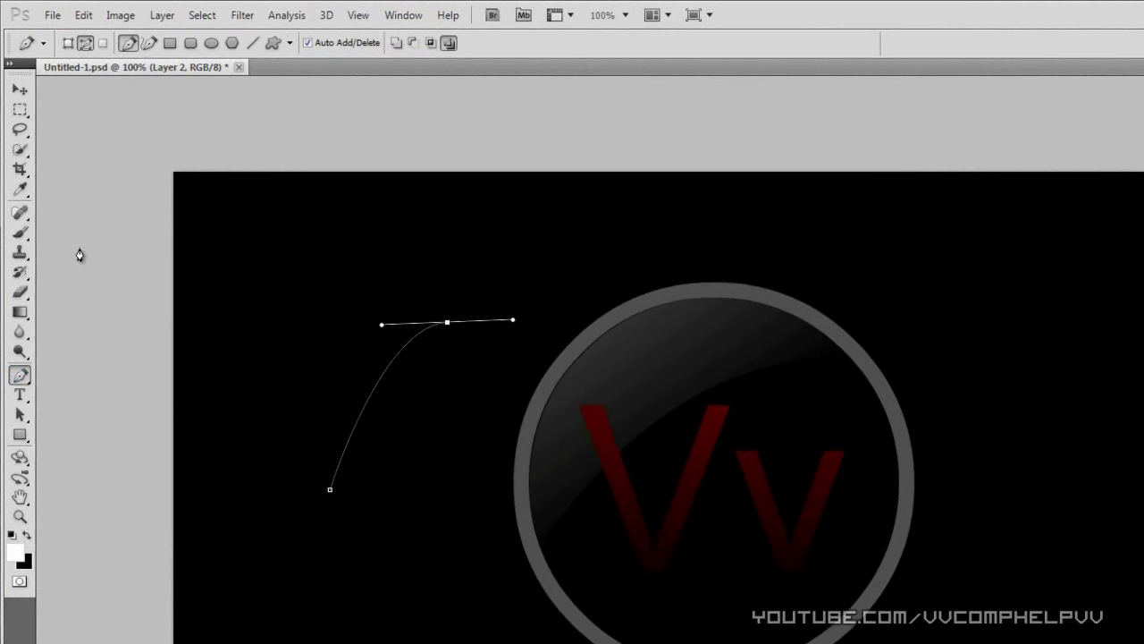
- Stroke the path with the Brush using Simulate Pressure, then hide the path
{"action": "left_click", "coordinate": [21, 416]}
{"action": "left_click_drag", "start_coordinate": [21, 416], "coordinate": [76, 433]}
{"action": "left_click_drag", "start_coordinate": [640, 260], "coordinate": [197, 554]}
{"action": "right_click", "coordinate": [341, 446]}
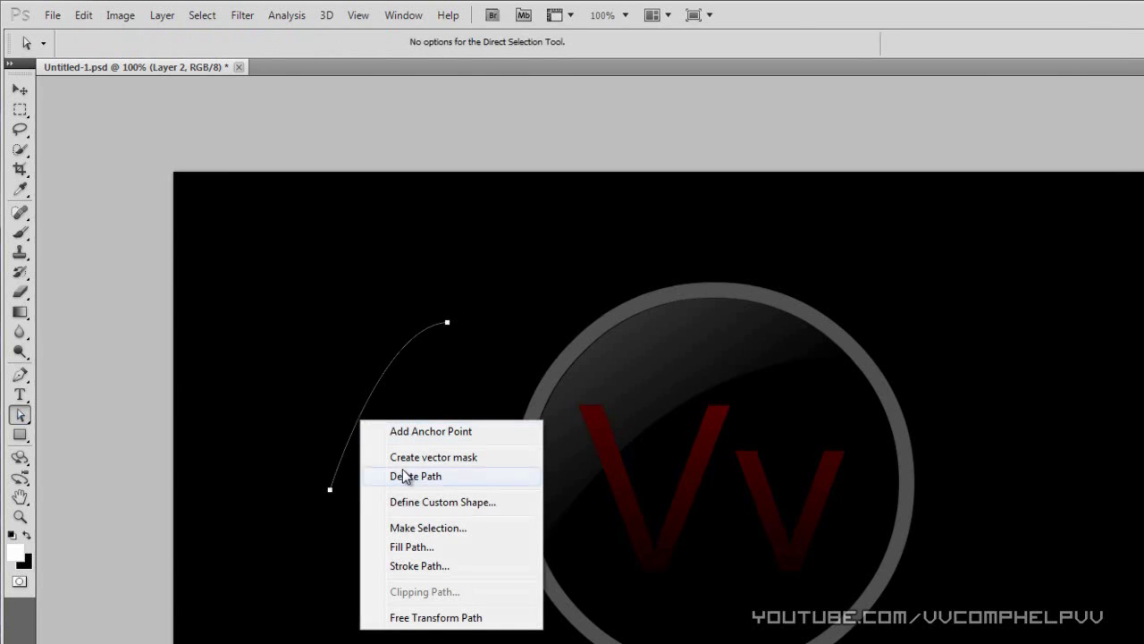
{"action": "left_click", "coordinate": [447, 561]}
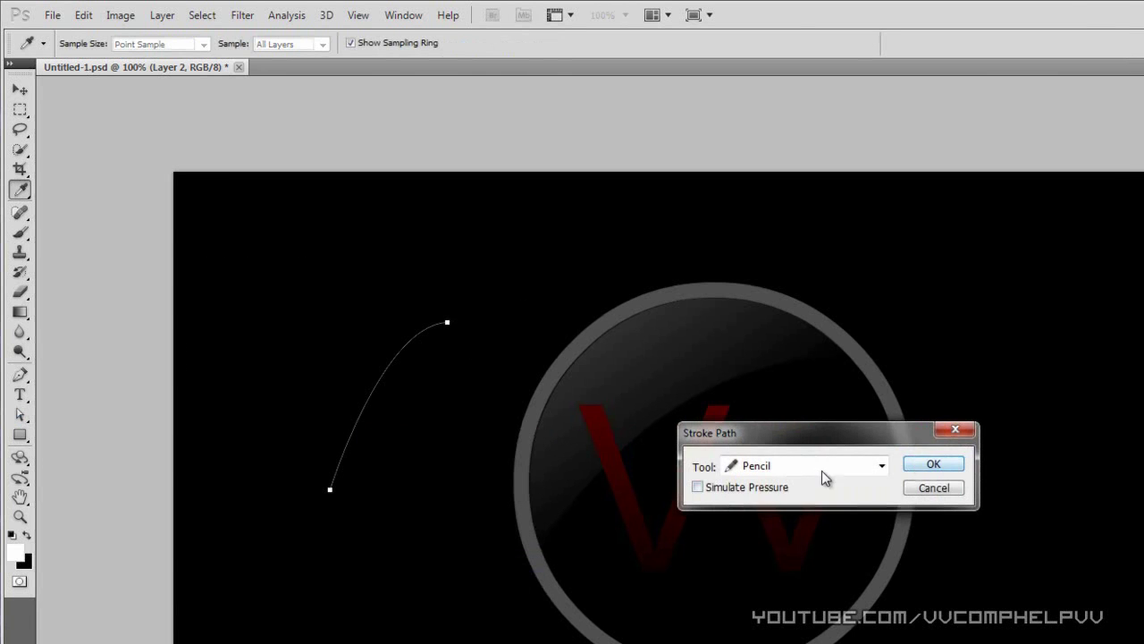
{"action": "left_click", "coordinate": [740, 487]}
{"action": "left_click", "coordinate": [774, 469]}
{"action": "left_click", "coordinate": [782, 506]}
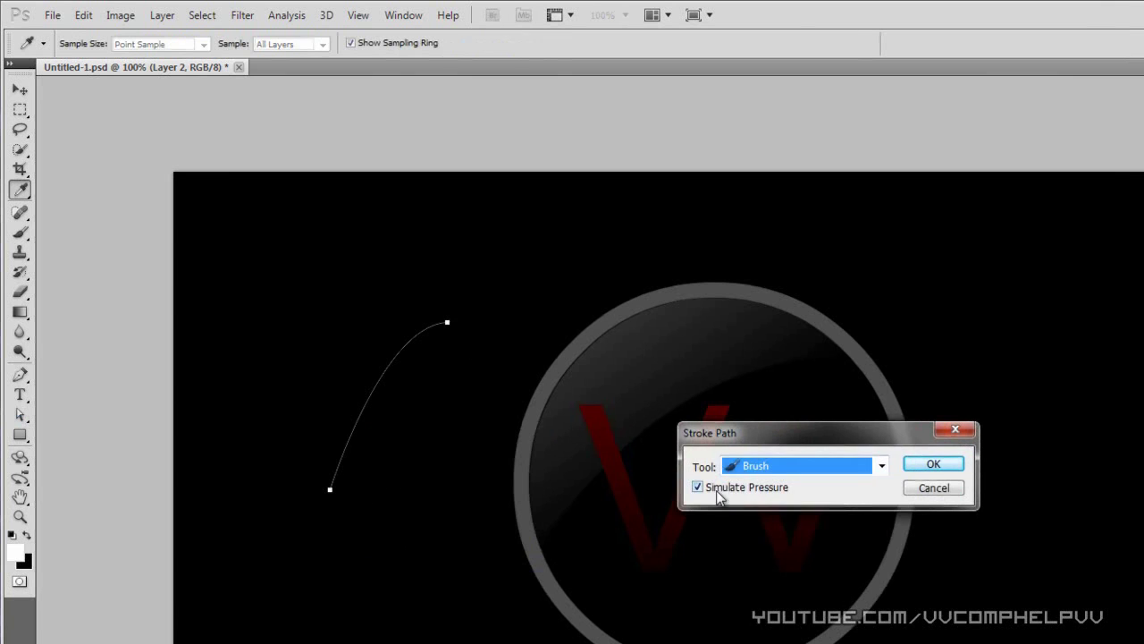
{"action": "left_click", "coordinate": [937, 464]}
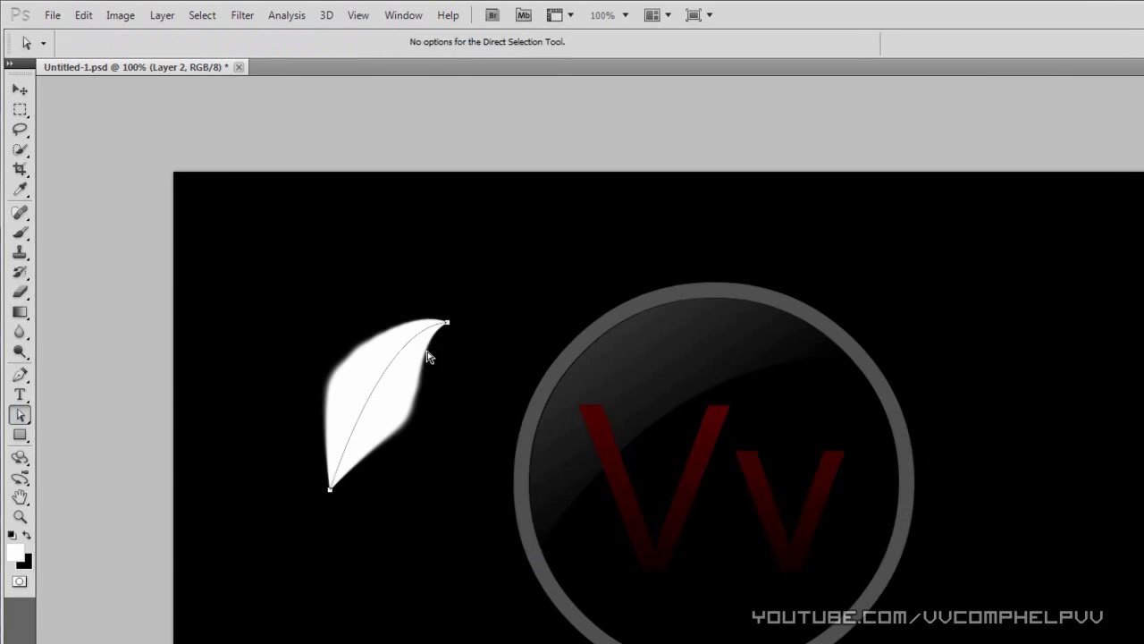
{"action": "left_click", "coordinate": [530, 323]}
{"action": "key", "text": "ctrl+h"}
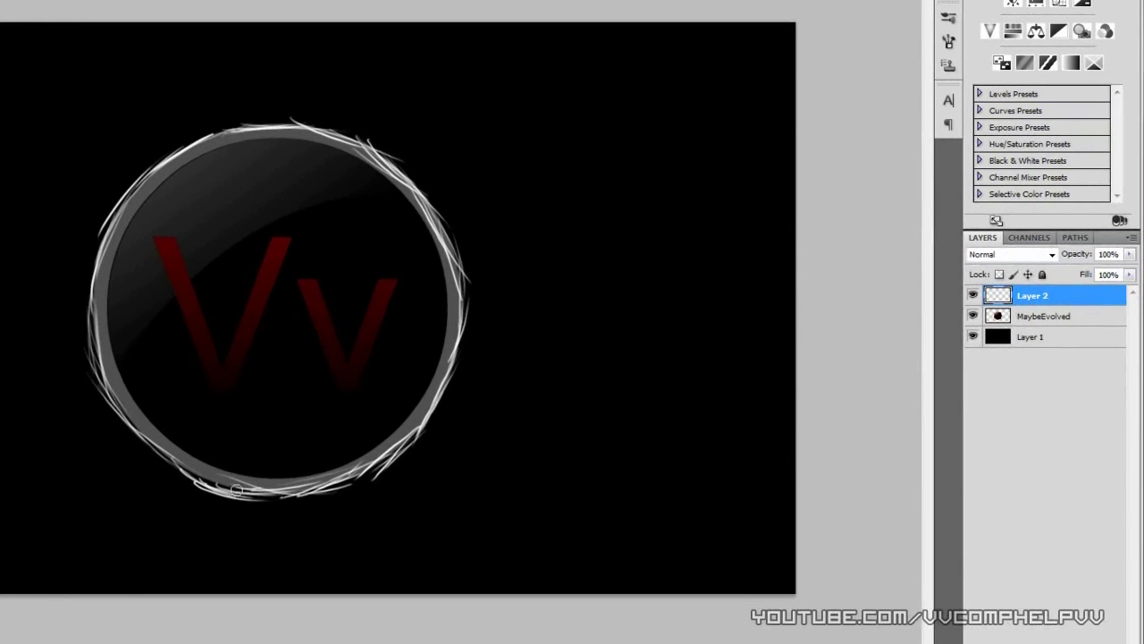
- Paint loose white strokes along the ring's lower-left, upper-left, right and left edges
{"action": "left_click_drag", "start_coordinate": [149, 457], "coordinate": [168, 469]}
{"action": "left_click_drag", "start_coordinate": [91, 307], "coordinate": [124, 413]}
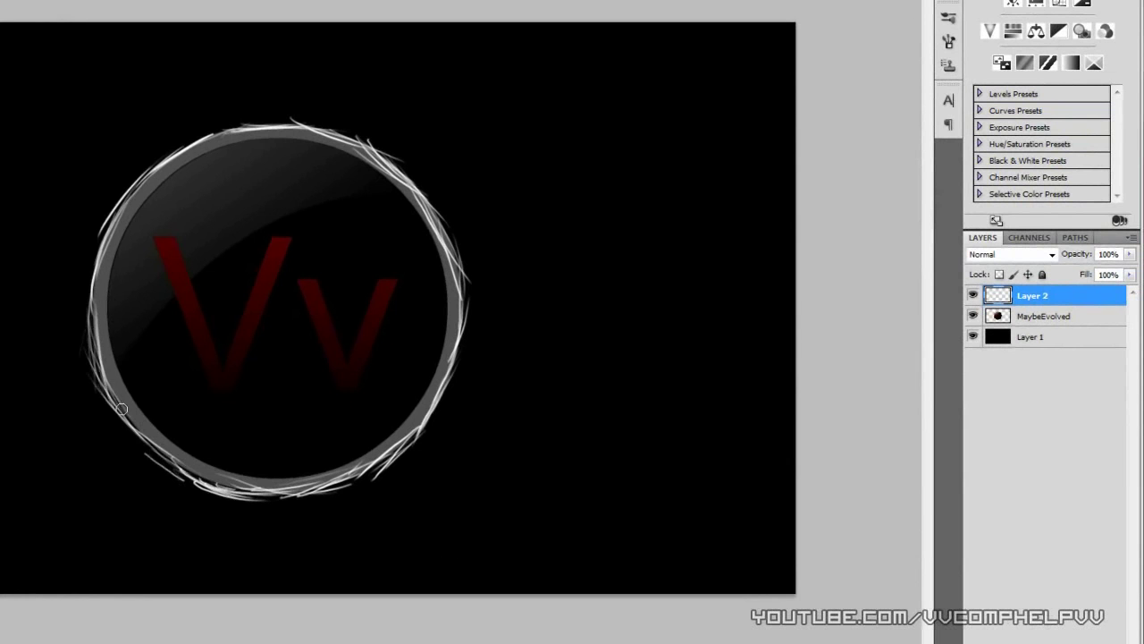
{"action": "left_click_drag", "start_coordinate": [105, 375], "coordinate": [125, 427]}
{"action": "mouse_move", "coordinate": [156, 170]}
{"action": "left_mouse_down"}
{"action": "mouse_move", "coordinate": [217, 131]}
{"action": "mouse_move", "coordinate": [272, 125]}
{"action": "left_mouse_up"}
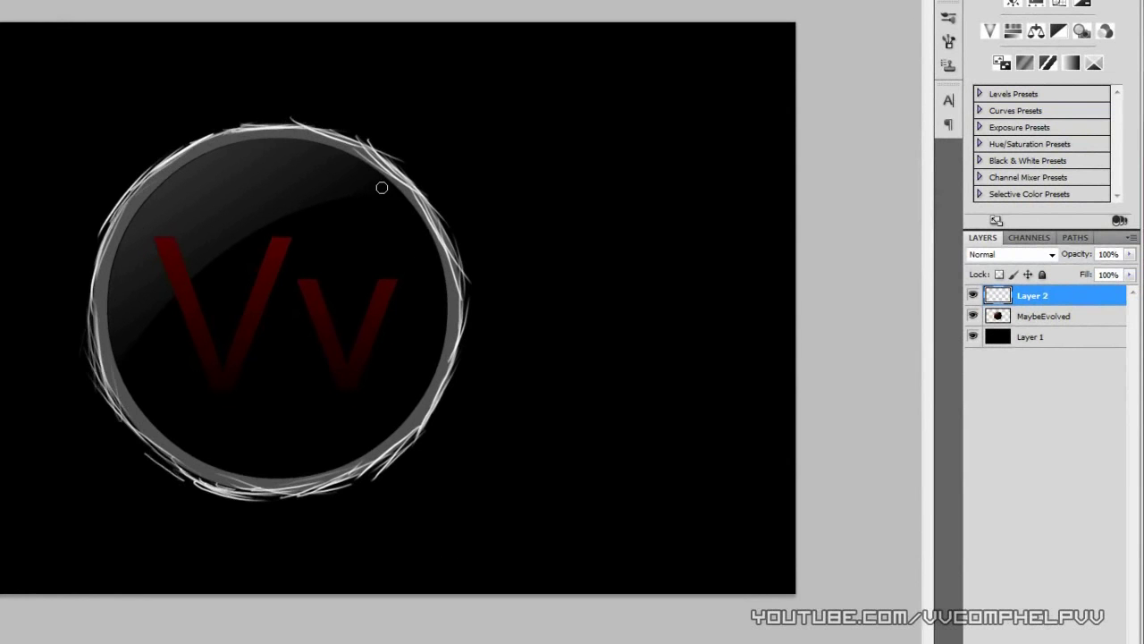
{"action": "mouse_move", "coordinate": [414, 202]}
{"action": "left_mouse_down"}
{"action": "mouse_move", "coordinate": [445, 244]}
{"action": "mouse_move", "coordinate": [441, 230]}
{"action": "mouse_move", "coordinate": [459, 230]}
{"action": "mouse_move", "coordinate": [461, 338]}
{"action": "left_mouse_up"}
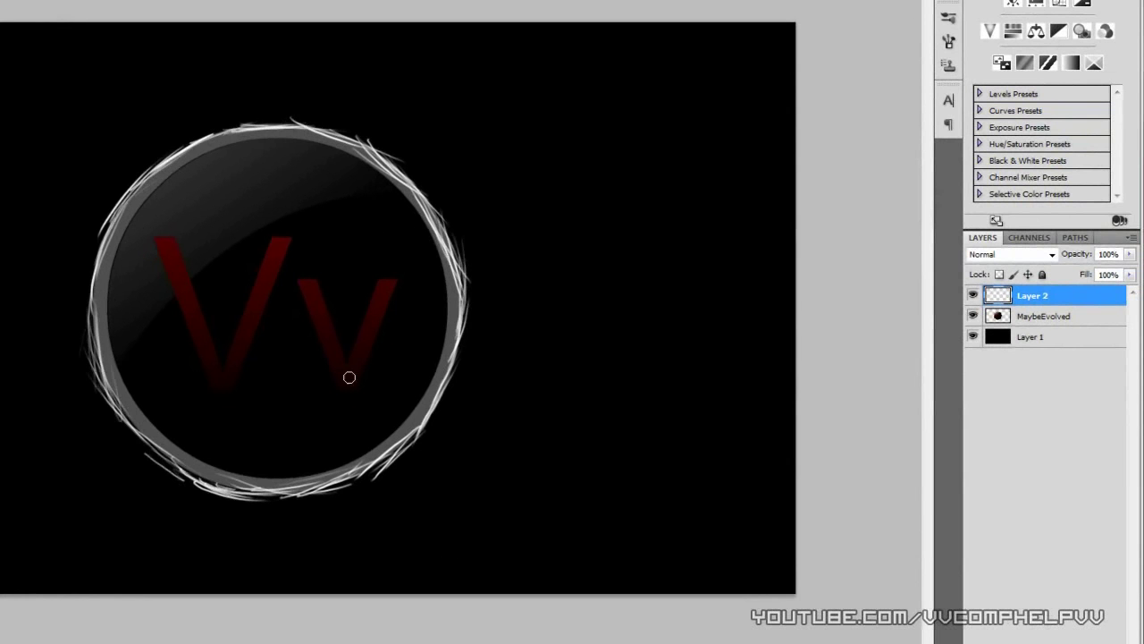
{"action": "mouse_move", "coordinate": [170, 178]}
{"action": "left_mouse_down"}
{"action": "mouse_move", "coordinate": [141, 199]}
{"action": "mouse_move", "coordinate": [162, 187]}
{"action": "mouse_move", "coordinate": [150, 186]}
{"action": "mouse_move", "coordinate": [108, 281]}
{"action": "left_mouse_up"}
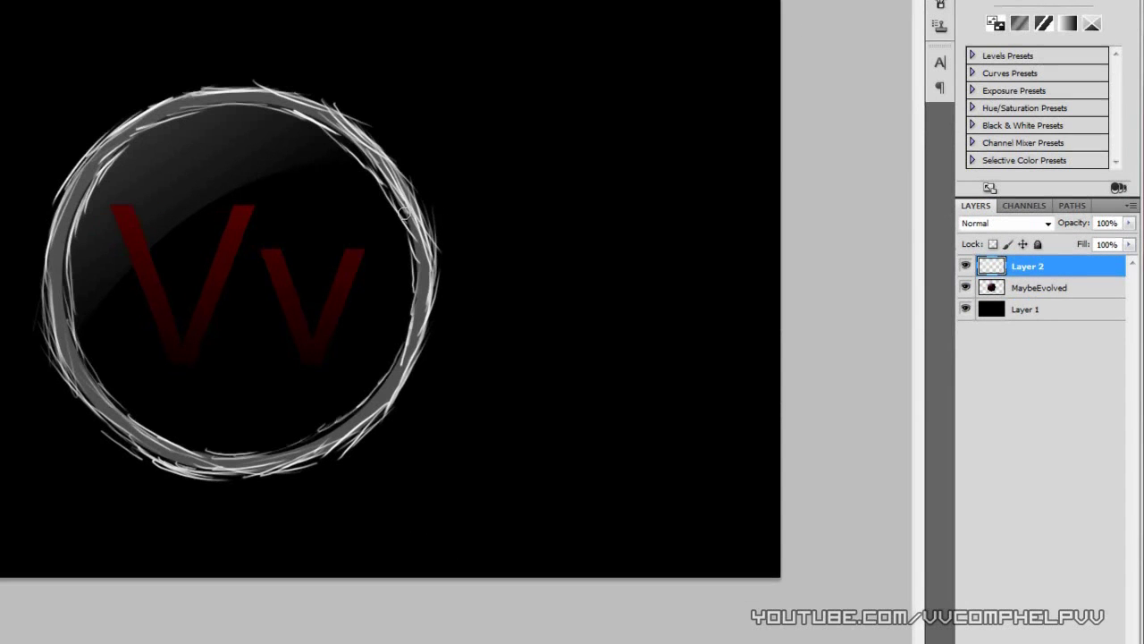
{"action": "left_click_drag", "start_coordinate": [405, 213], "coordinate": [384, 177]}
{"action": "left_click_drag", "start_coordinate": [91, 184], "coordinate": [75, 258]}
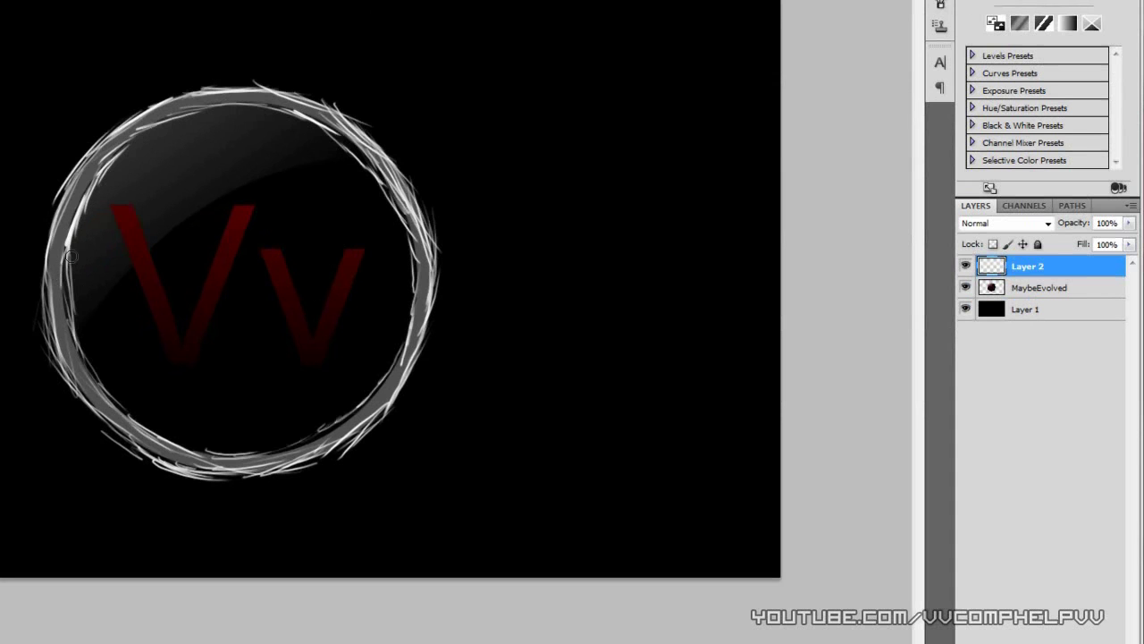
{"action": "left_click_drag", "start_coordinate": [65, 288], "coordinate": [95, 344]}
- Add a new Layer 3 and sketch white outline strokes along the V letters' edges
{"action": "key", "text": "ctrl+shift+alt+n"}
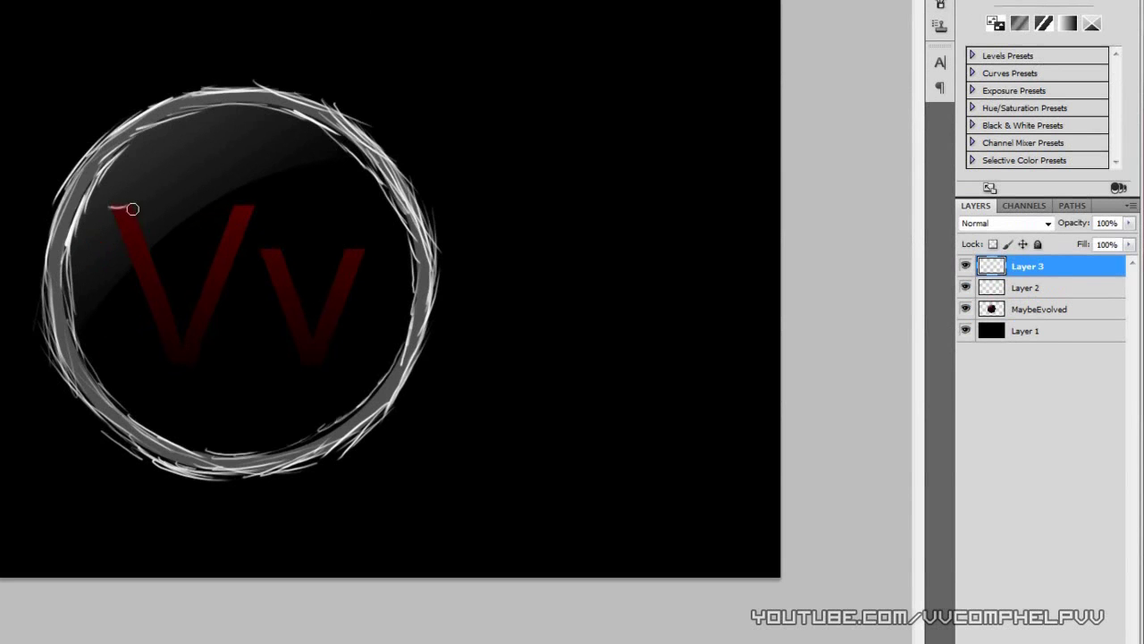
{"action": "mouse_move", "coordinate": [144, 234]}
{"action": "left_mouse_down"}
{"action": "mouse_move", "coordinate": [174, 304]}
{"action": "mouse_move", "coordinate": [159, 326]}
{"action": "mouse_move", "coordinate": [188, 325]}
{"action": "mouse_move", "coordinate": [235, 199]}
{"action": "mouse_move", "coordinate": [223, 205]}
{"action": "mouse_move", "coordinate": [263, 207]}
{"action": "mouse_move", "coordinate": [257, 197]}
{"action": "mouse_move", "coordinate": [254, 209]}
{"action": "mouse_move", "coordinate": [223, 209]}
{"action": "mouse_move", "coordinate": [219, 219]}
{"action": "mouse_move", "coordinate": [245, 234]}
{"action": "mouse_move", "coordinate": [203, 342]}
{"action": "mouse_move", "coordinate": [171, 364]}
{"action": "left_mouse_up"}
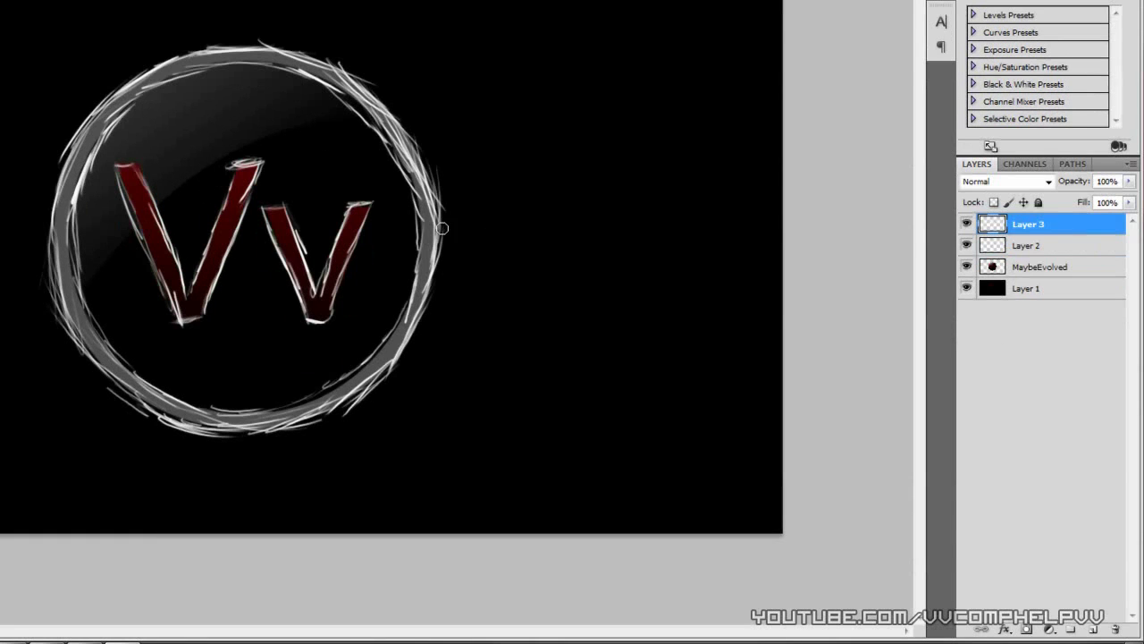
- Add Layer 4 with a diagonal streak and raise MaybeEvolved to 100% opacity
{"action": "left_click", "coordinate": [1092, 629]}
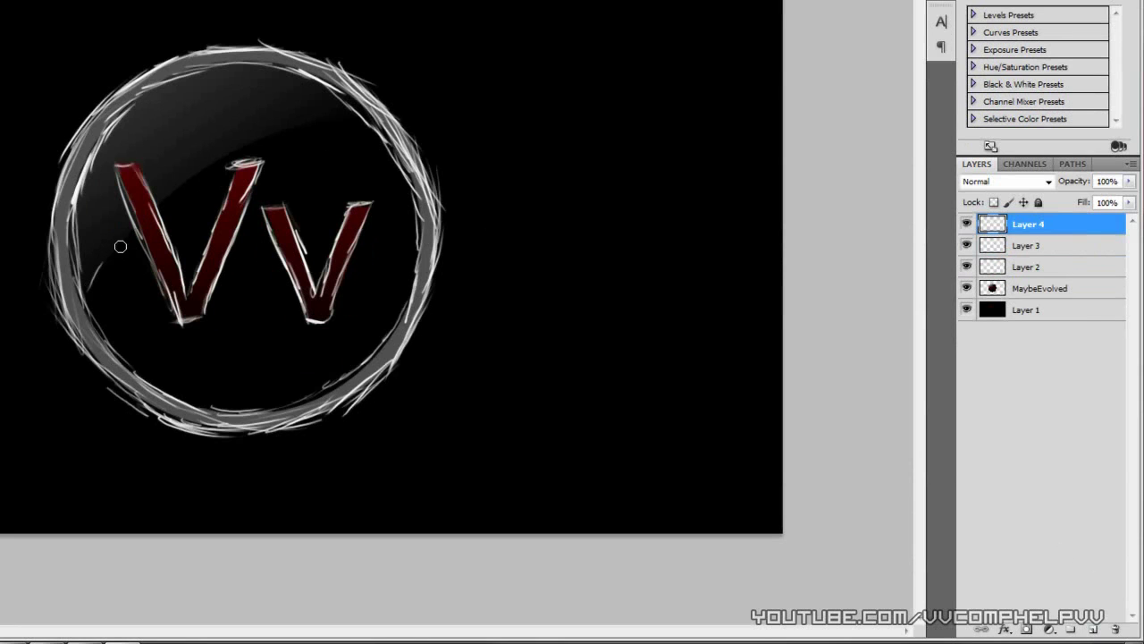
{"action": "mouse_move", "coordinate": [82, 293]}
{"action": "left_mouse_down"}
{"action": "mouse_move", "coordinate": [171, 185]}
{"action": "mouse_move", "coordinate": [312, 115]}
{"action": "mouse_move", "coordinate": [358, 109]}
{"action": "mouse_move", "coordinate": [281, 126]}
{"action": "mouse_move", "coordinate": [168, 202]}
{"action": "left_mouse_up"}
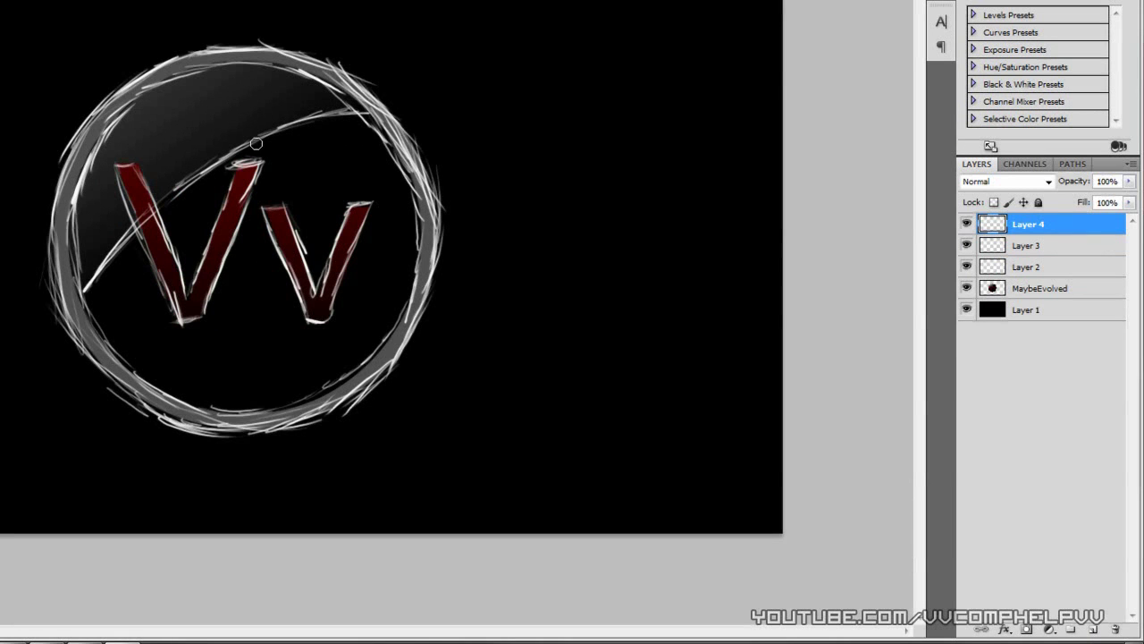
{"action": "left_click", "coordinate": [1042, 288]}
{"action": "left_click_drag", "start_coordinate": [1129, 181], "coordinate": [1142, 207]}
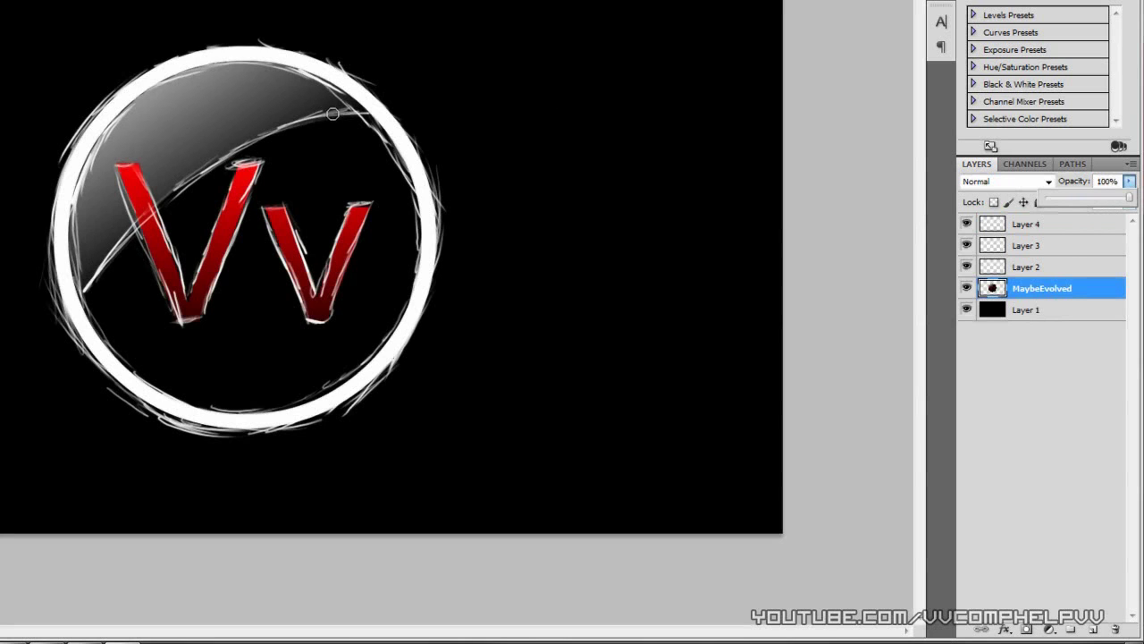
{"action": "mouse_move", "coordinate": [333, 114]}
{"action": "left_mouse_down"}
{"action": "mouse_move", "coordinate": [344, 107]}
{"action": "mouse_move", "coordinate": [291, 116]}
{"action": "mouse_move", "coordinate": [333, 106]}
{"action": "left_mouse_up"}
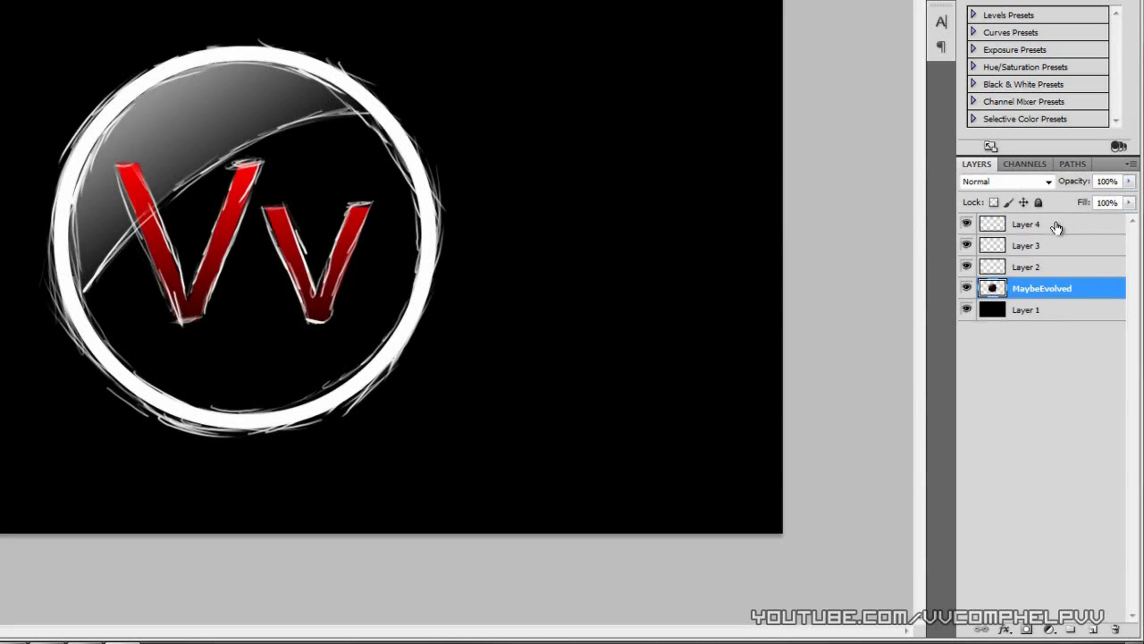
- Hatch dense white strokes into the circle's upper-left highlight on Layer 4
{"action": "left_click", "coordinate": [966, 288]}
{"action": "left_click", "coordinate": [966, 287]}
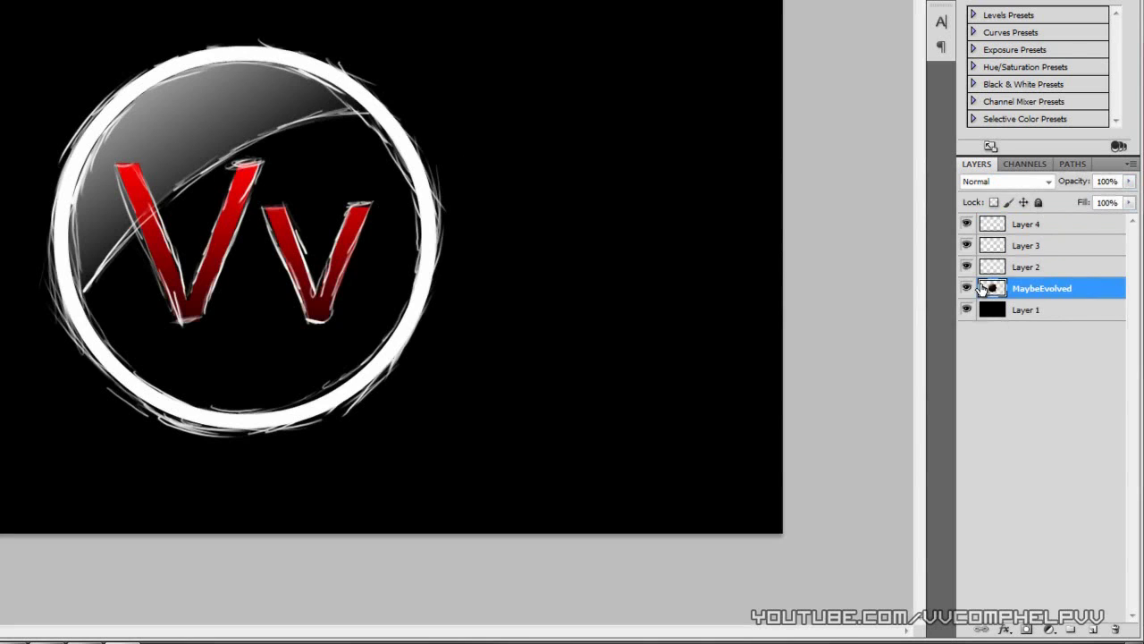
{"action": "left_click", "coordinate": [1037, 225]}
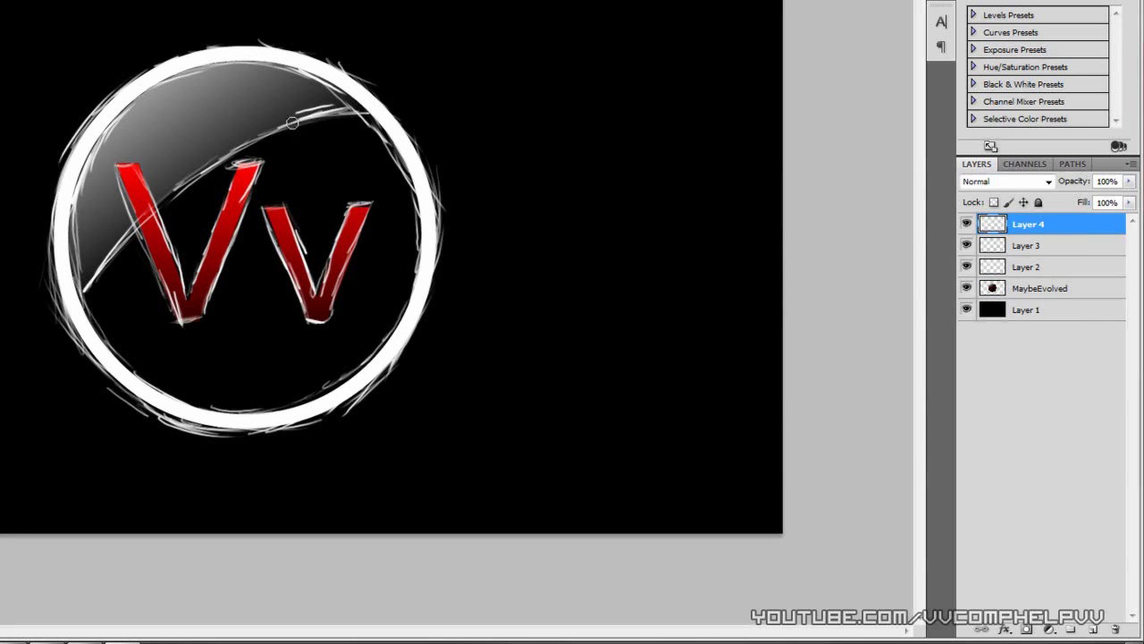
{"action": "mouse_move", "coordinate": [326, 110]}
{"action": "left_mouse_down"}
{"action": "mouse_move", "coordinate": [280, 118]}
{"action": "mouse_move", "coordinate": [199, 173]}
{"action": "left_mouse_up"}
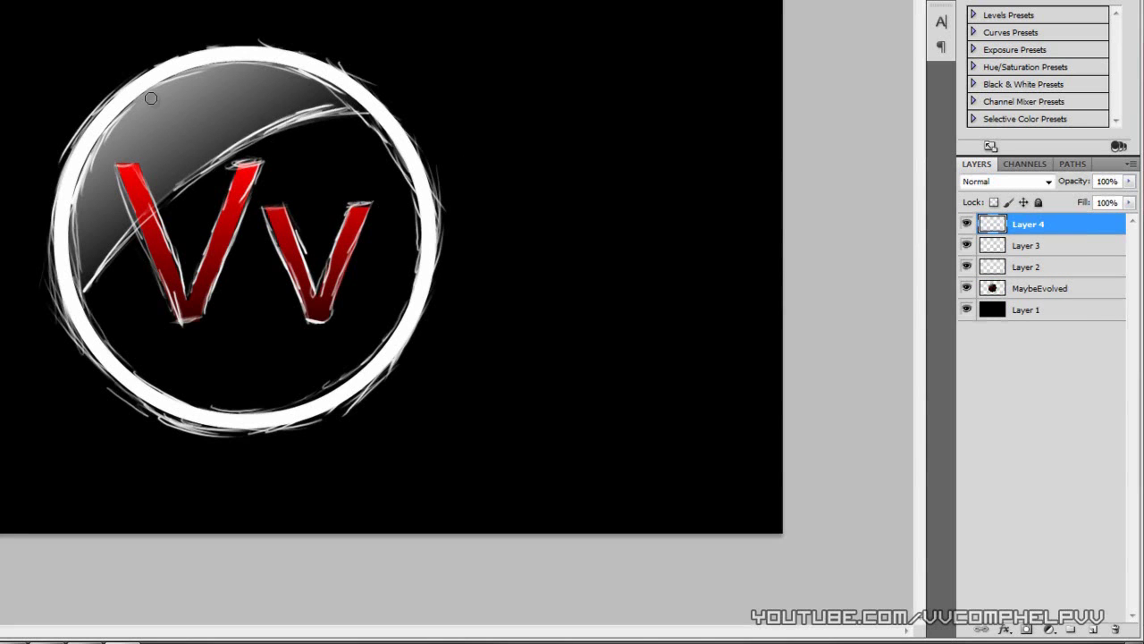
{"action": "mouse_move", "coordinate": [136, 111]}
{"action": "left_mouse_down"}
{"action": "mouse_move", "coordinate": [108, 140]}
{"action": "mouse_move", "coordinate": [170, 83]}
{"action": "mouse_move", "coordinate": [98, 180]}
{"action": "mouse_move", "coordinate": [106, 168]}
{"action": "mouse_move", "coordinate": [87, 206]}
{"action": "mouse_move", "coordinate": [87, 247]}
{"action": "mouse_move", "coordinate": [104, 200]}
{"action": "mouse_move", "coordinate": [190, 95]}
{"action": "mouse_move", "coordinate": [227, 72]}
{"action": "mouse_move", "coordinate": [163, 85]}
{"action": "mouse_move", "coordinate": [137, 109]}
{"action": "mouse_move", "coordinate": [142, 117]}
{"action": "mouse_move", "coordinate": [229, 69]}
{"action": "mouse_move", "coordinate": [254, 76]}
{"action": "mouse_move", "coordinate": [183, 154]}
{"action": "mouse_move", "coordinate": [166, 127]}
{"action": "mouse_move", "coordinate": [79, 231]}
{"action": "left_mouse_up"}
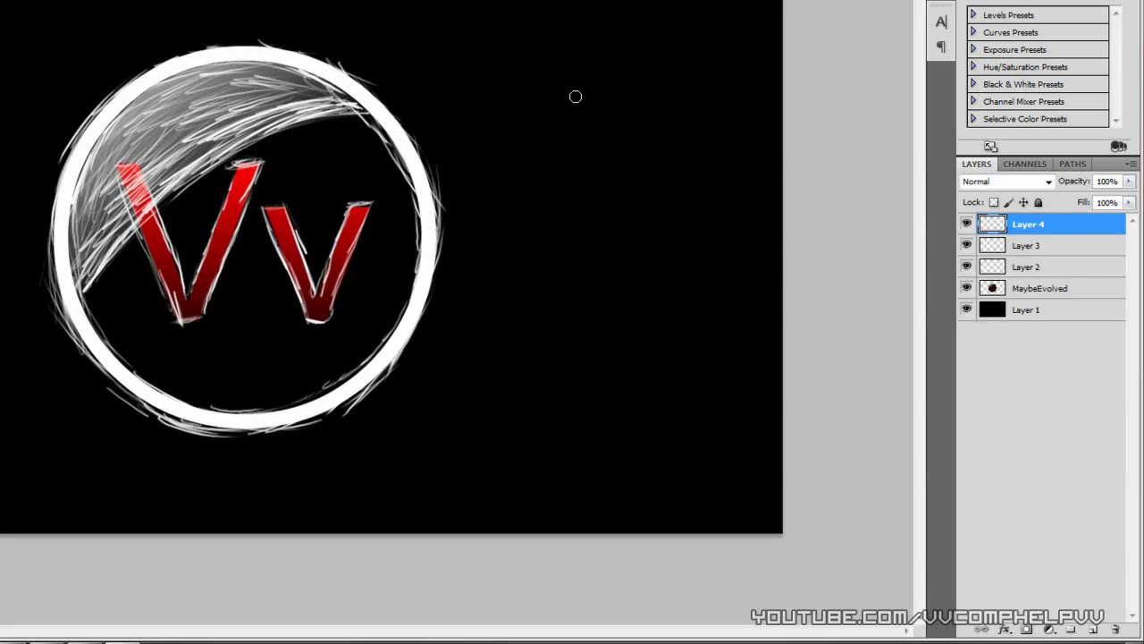
- Rename Layer 2 to Outer, Layer 3 to Letters and Layer 4 to Gloss
{"action": "left_click", "coordinate": [1041, 270]}
{"action": "left_click", "coordinate": [967, 267]}
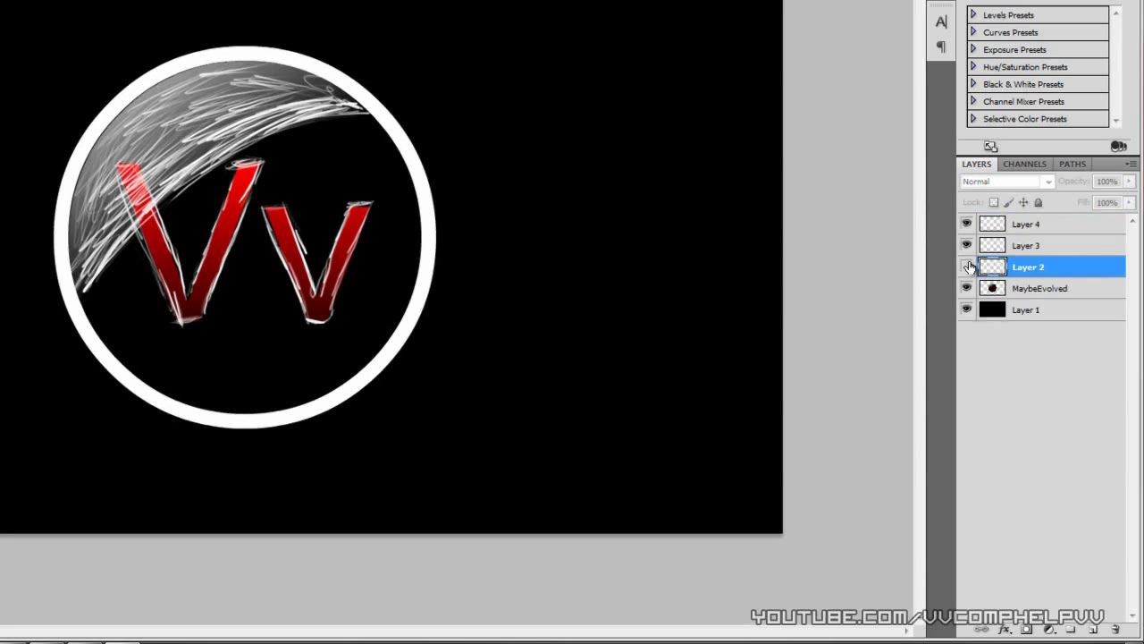
{"action": "left_click", "coordinate": [967, 266]}
{"action": "double_click", "coordinate": [1026, 267]}
{"action": "type", "text": "s"}
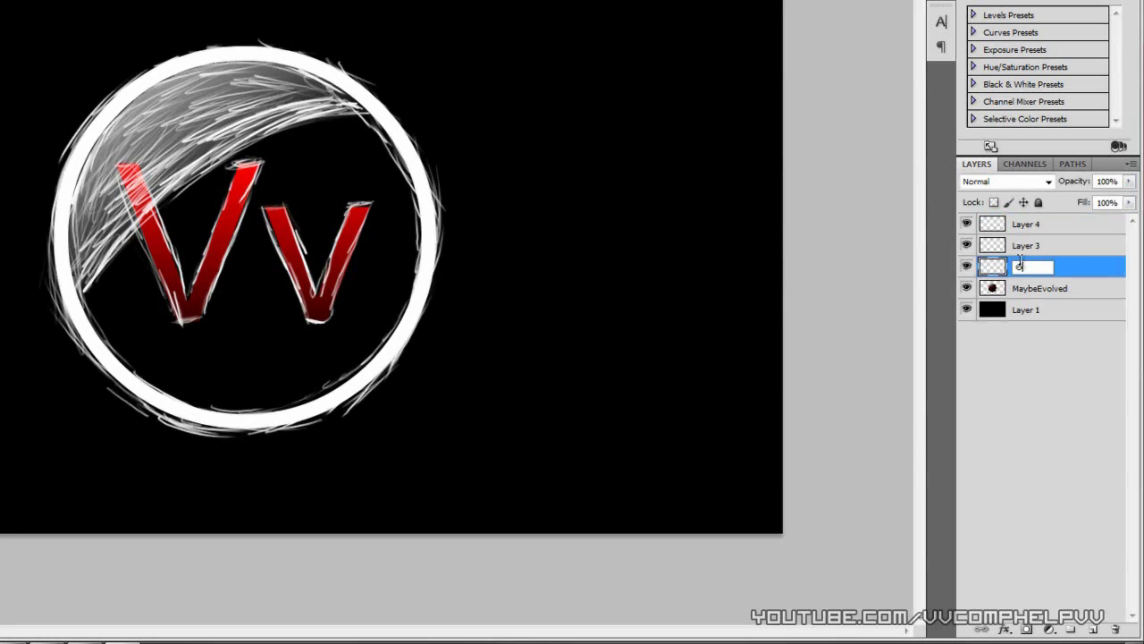
{"action": "type", "text": "uter"}
{"action": "key", "text": "Return"}
{"action": "double_click", "coordinate": [1028, 245]}
{"action": "type", "text": "Letter"}
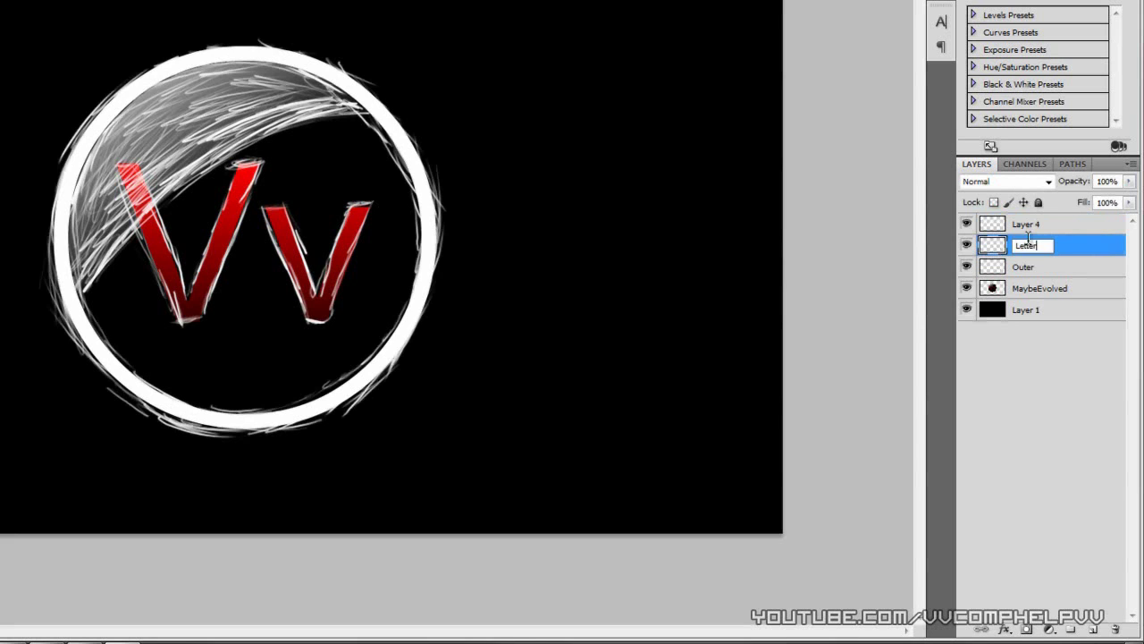
{"action": "type", "text": "s"}
{"action": "key", "text": "Return"}
{"action": "double_click", "coordinate": [1026, 223]}
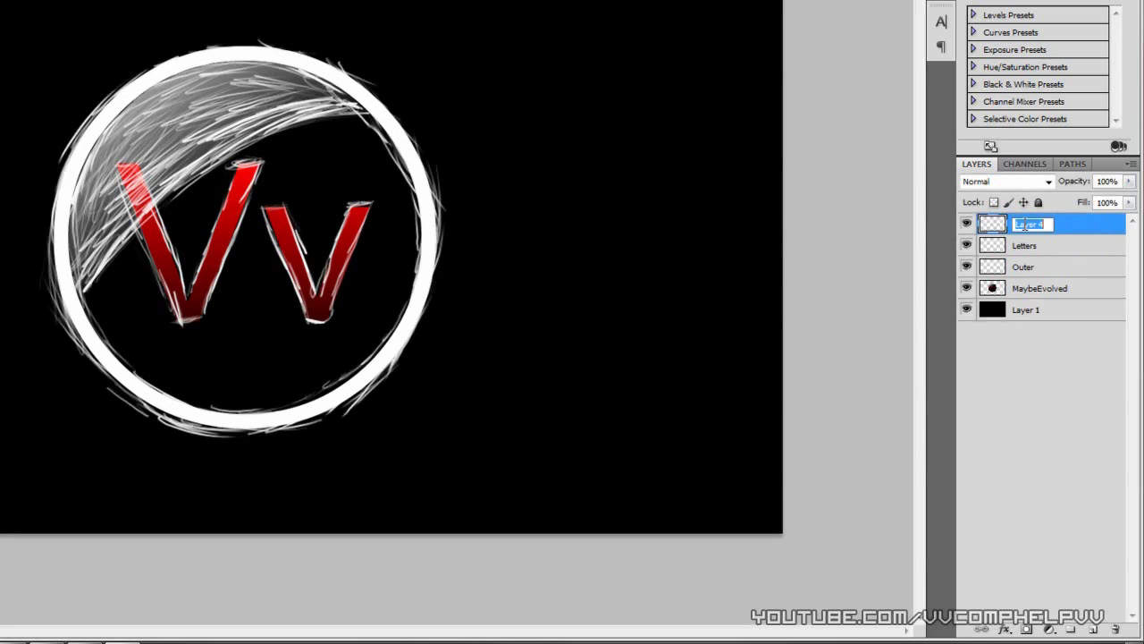
{"action": "type", "text": "Go"}
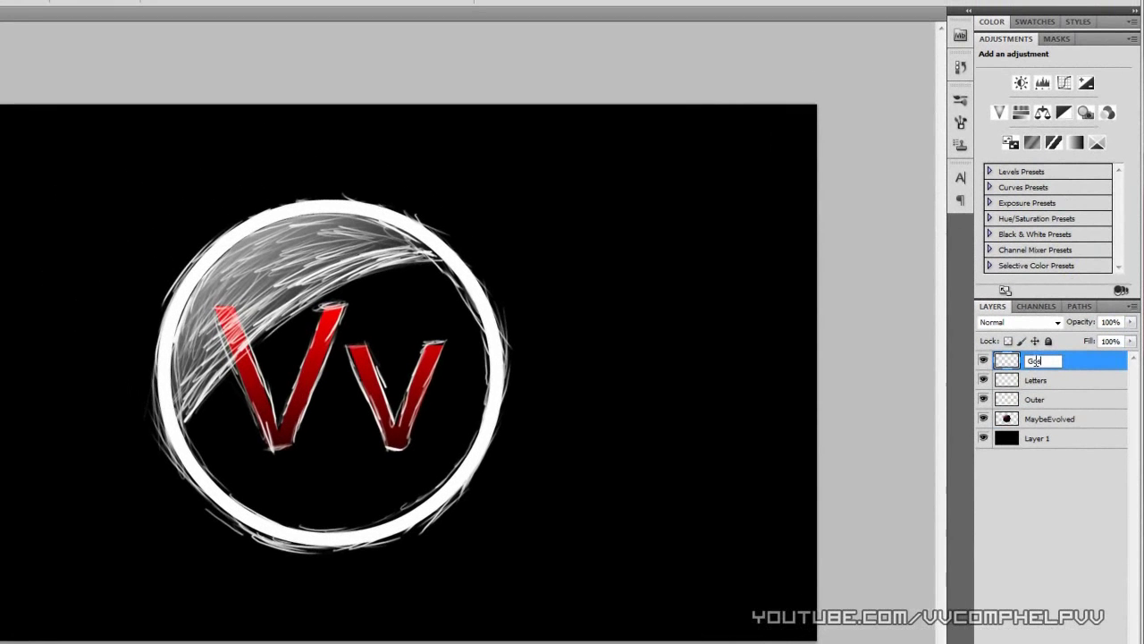
{"action": "type", "text": "oss"}
{"action": "key", "text": "Return"}
- Give the Outer layer a white Normal-mode outer glow at 100% opacity, wider spread, 9 px size
{"action": "right_click", "coordinate": [1051, 399]}
{"action": "left_click", "coordinate": [1028, 54]}
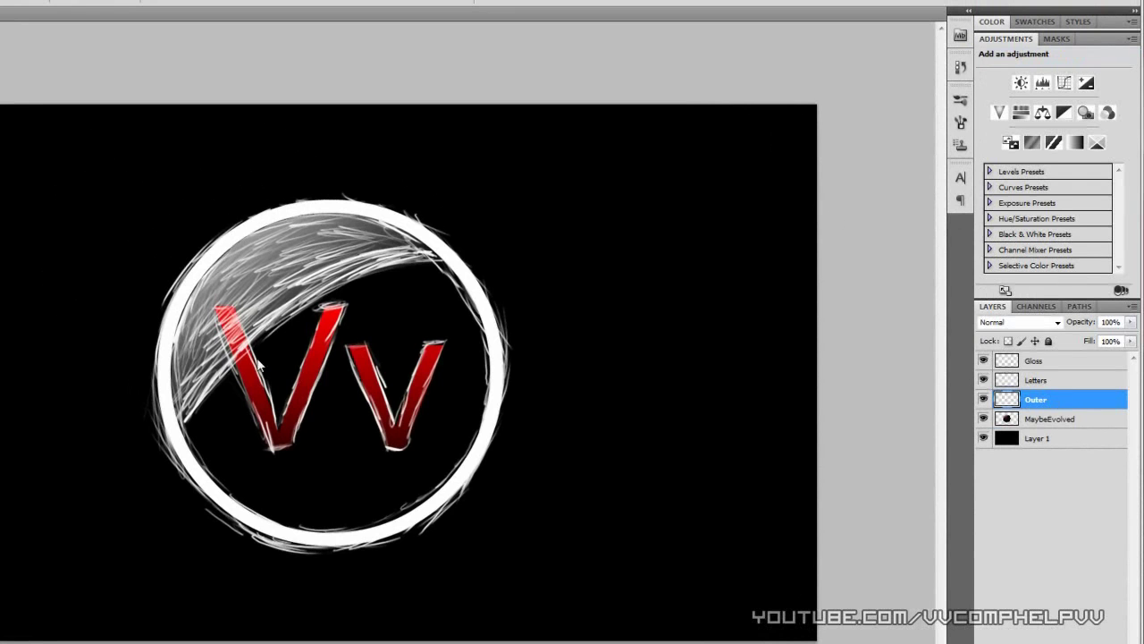
{"action": "left_click_drag", "start_coordinate": [421, 193], "coordinate": [784, 227]}
{"action": "left_click", "coordinate": [612, 324]}
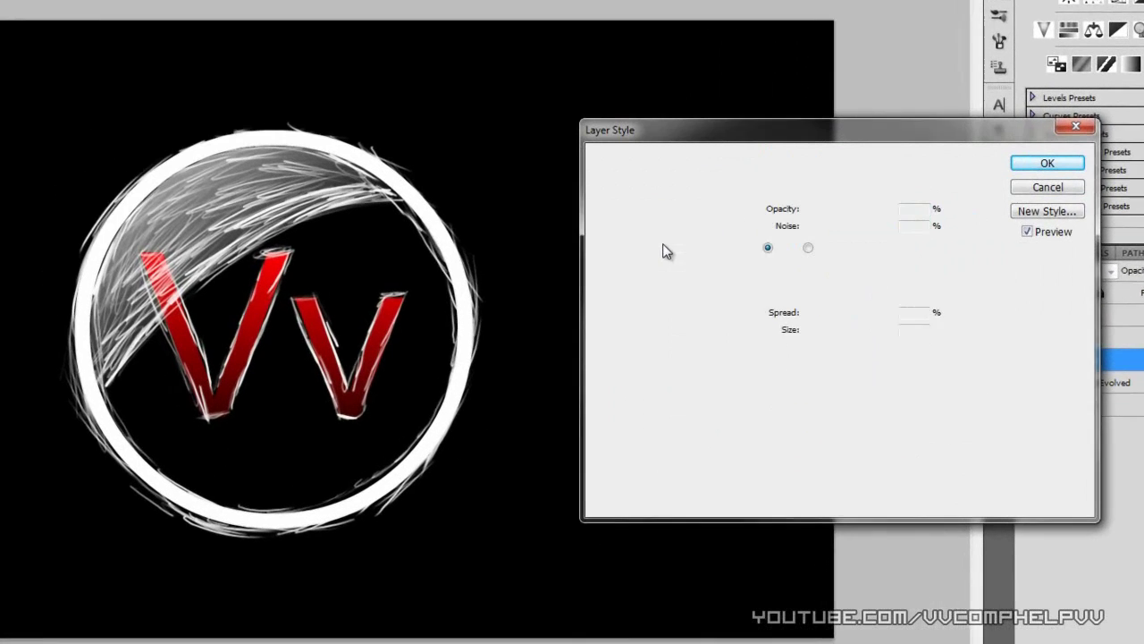
{"action": "left_click", "coordinate": [861, 162]}
{"action": "left_click", "coordinate": [840, 178]}
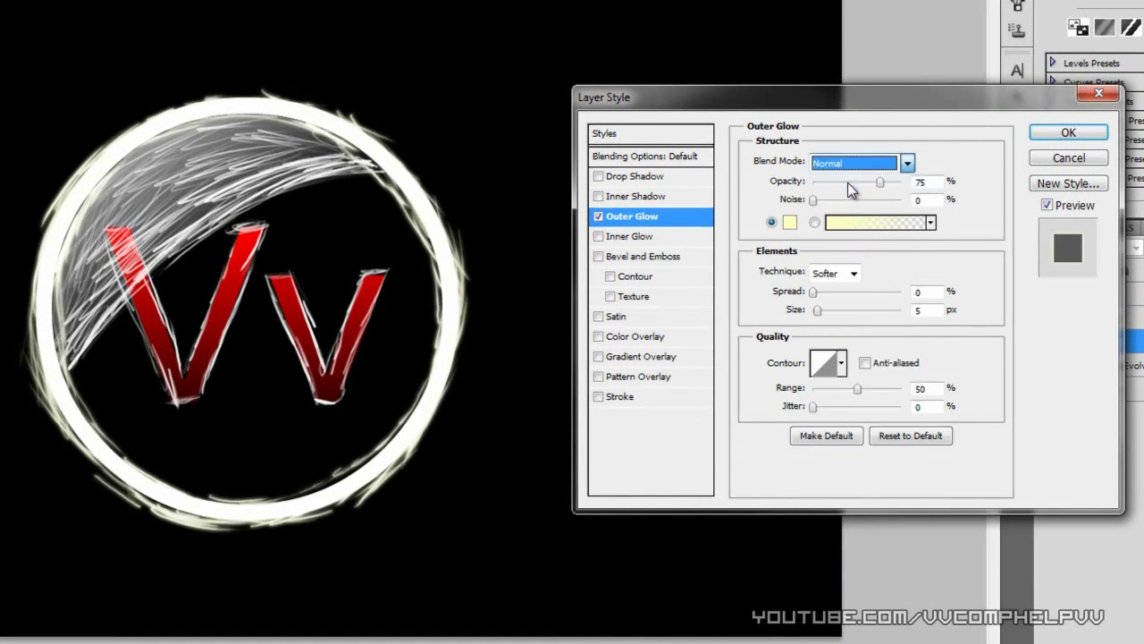
{"action": "left_click", "coordinate": [789, 221]}
{"action": "left_click", "coordinate": [134, 177]}
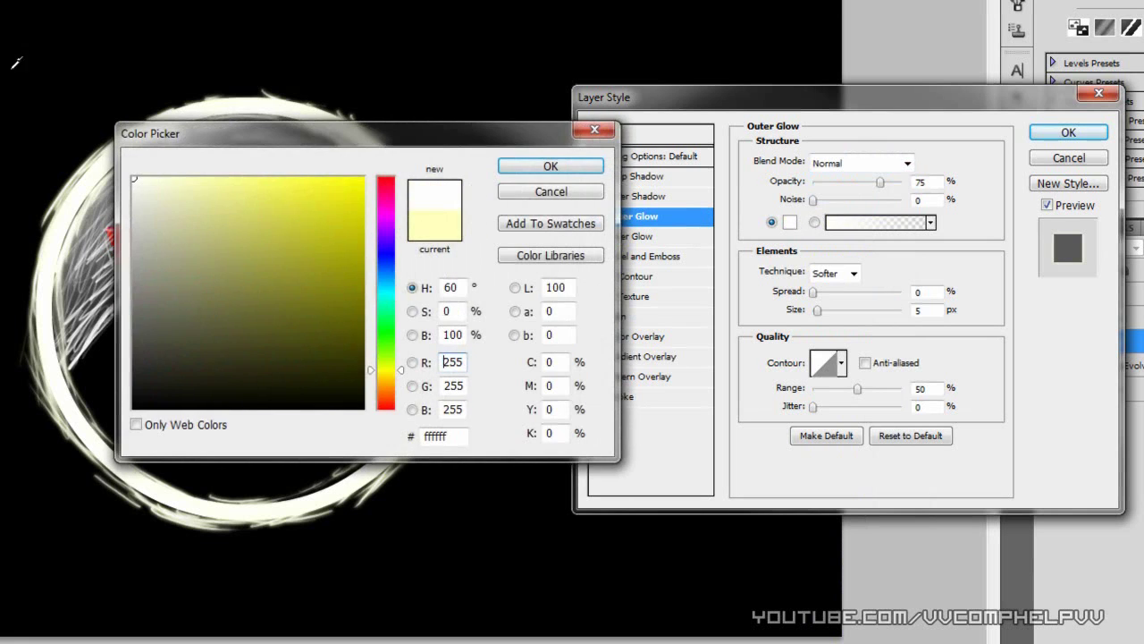
{"action": "left_click", "coordinate": [547, 168]}
{"action": "left_click_drag", "start_coordinate": [881, 180], "coordinate": [899, 181]}
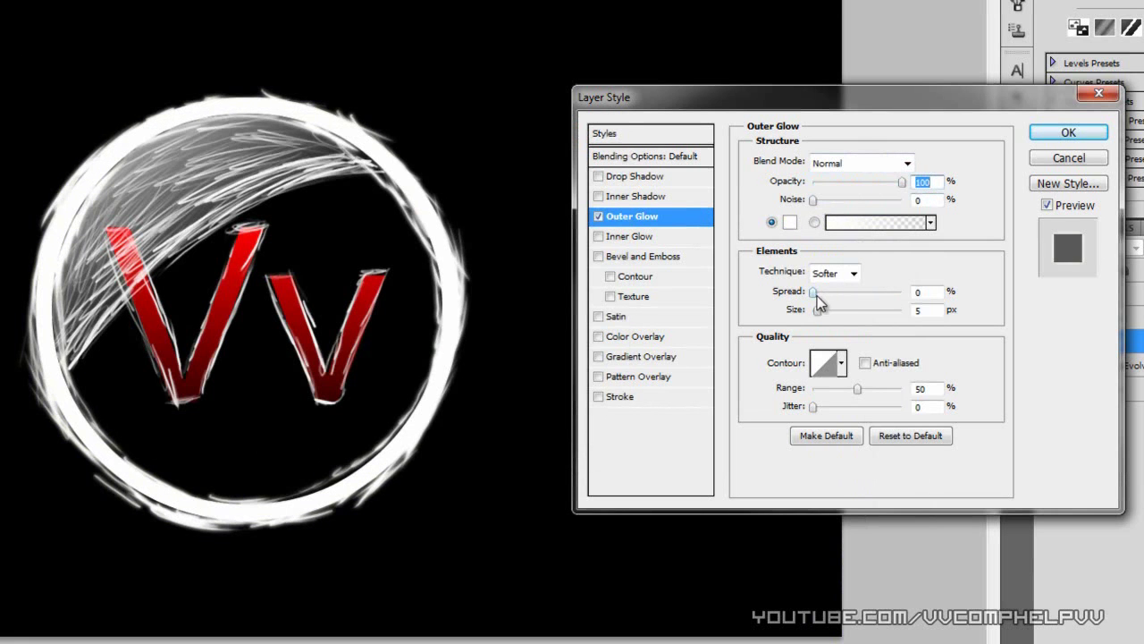
{"action": "mouse_move", "coordinate": [814, 293]}
{"action": "left_mouse_down"}
{"action": "mouse_move", "coordinate": [831, 309]}
{"action": "mouse_move", "coordinate": [822, 290]}
{"action": "mouse_move", "coordinate": [815, 313]}
{"action": "mouse_move", "coordinate": [817, 298]}
{"action": "left_mouse_up"}
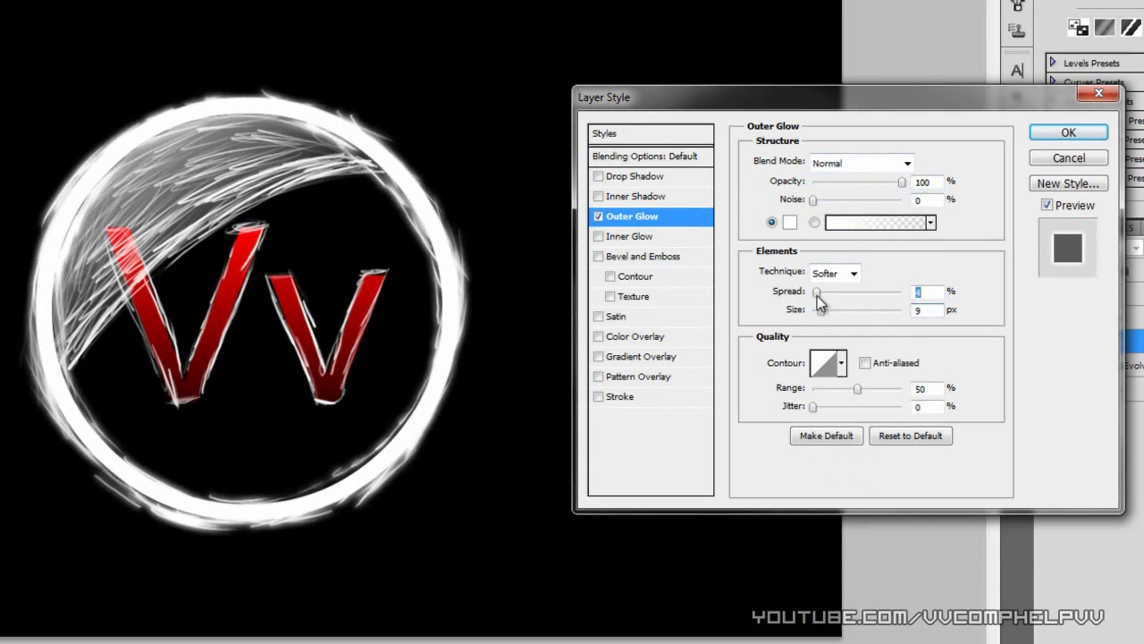
{"action": "left_click", "coordinate": [1034, 143]}
- Set up a red (ff0000) Normal-mode outer glow on Letters at 100% opacity, 13 px size
{"action": "right_click", "coordinate": [978, 248]}
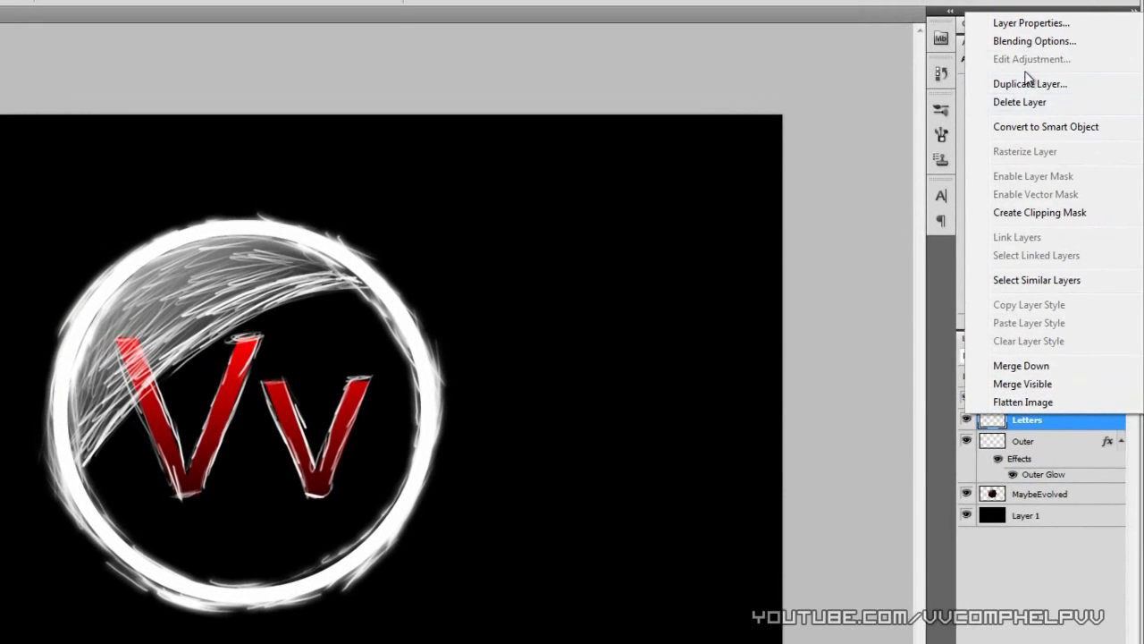
{"action": "left_click", "coordinate": [1034, 41]}
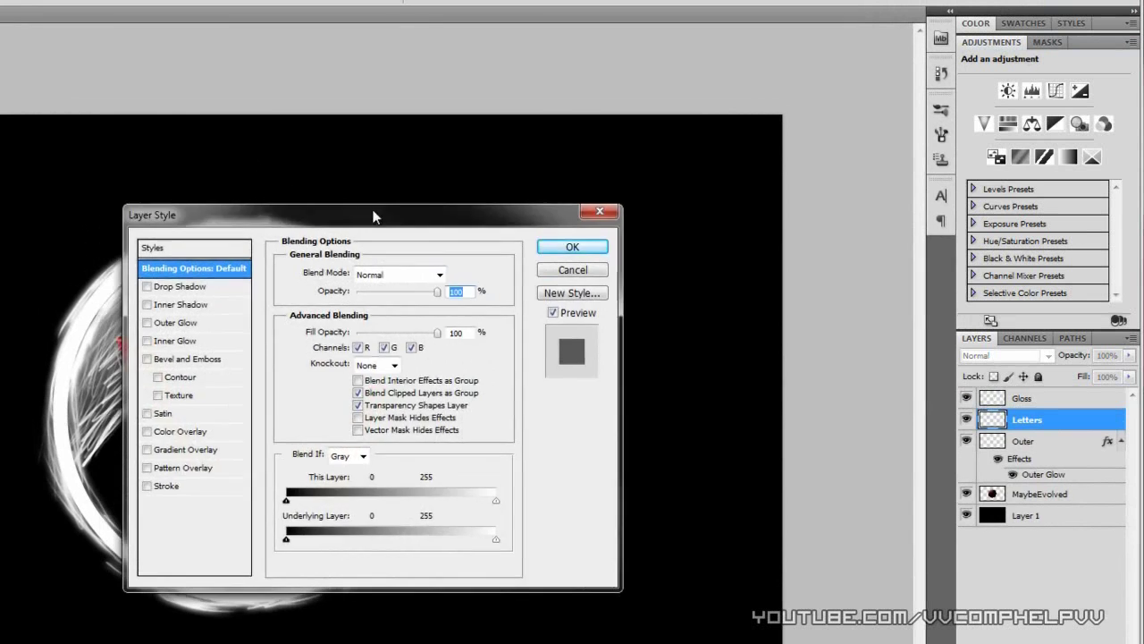
{"action": "left_click_drag", "start_coordinate": [374, 216], "coordinate": [781, 165]}
{"action": "left_click", "coordinate": [586, 270]}
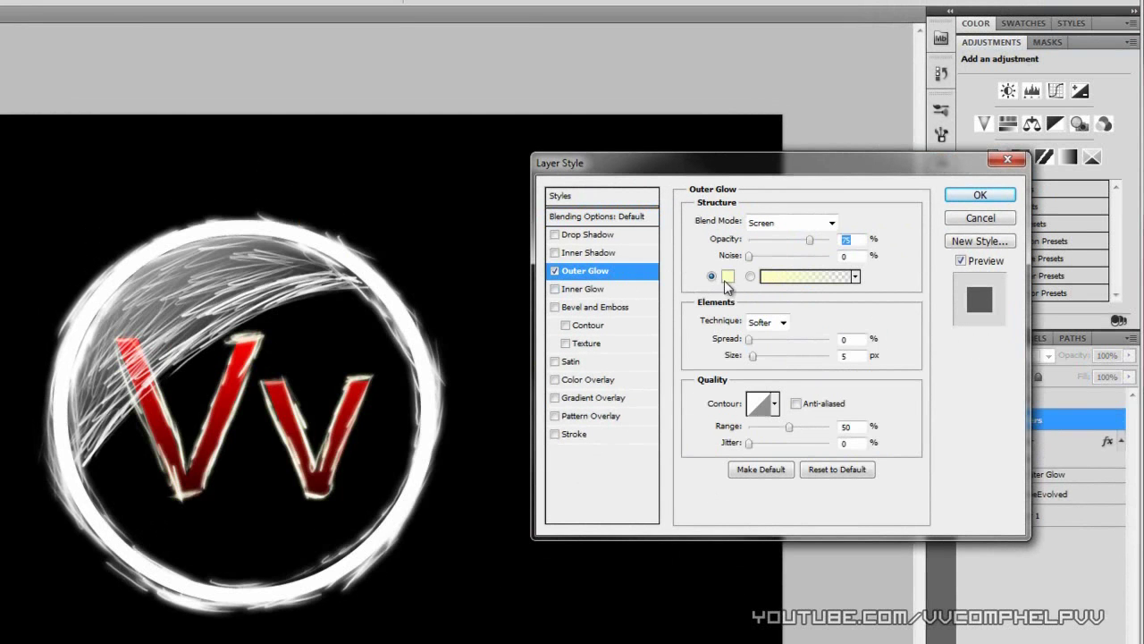
{"action": "left_click", "coordinate": [727, 276]}
{"action": "type", "text": "ff0000"}
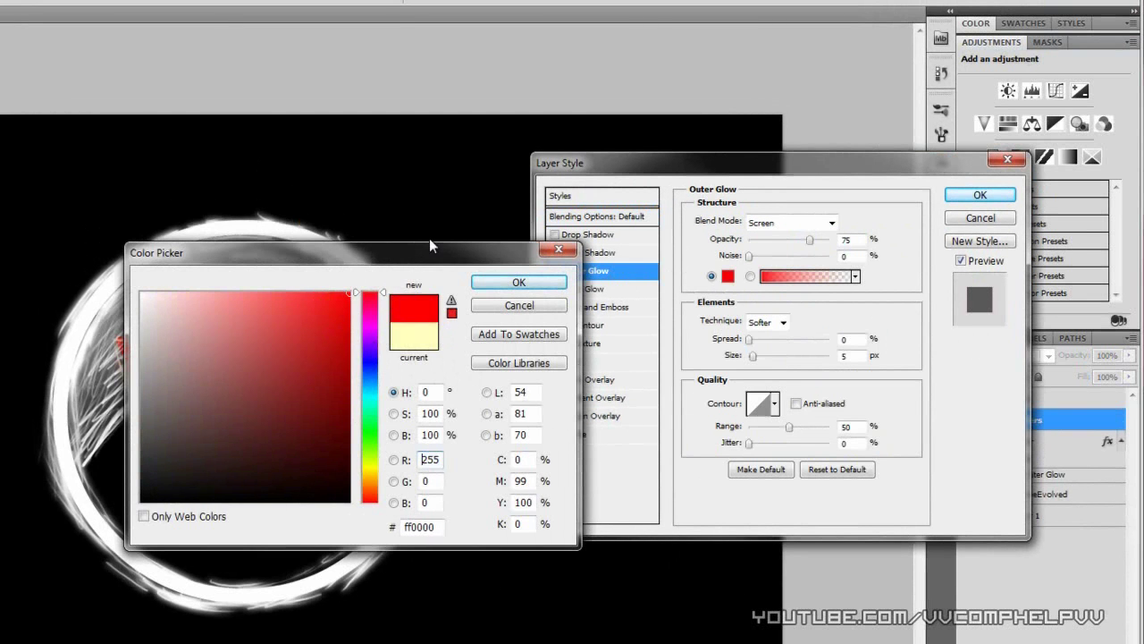
{"action": "left_click", "coordinate": [518, 283]}
{"action": "left_click", "coordinate": [779, 224]}
{"action": "left_click", "coordinate": [769, 220]}
{"action": "left_click_drag", "start_coordinate": [809, 239], "coordinate": [830, 241]}
{"action": "left_click_drag", "start_coordinate": [749, 340], "coordinate": [760, 359]}
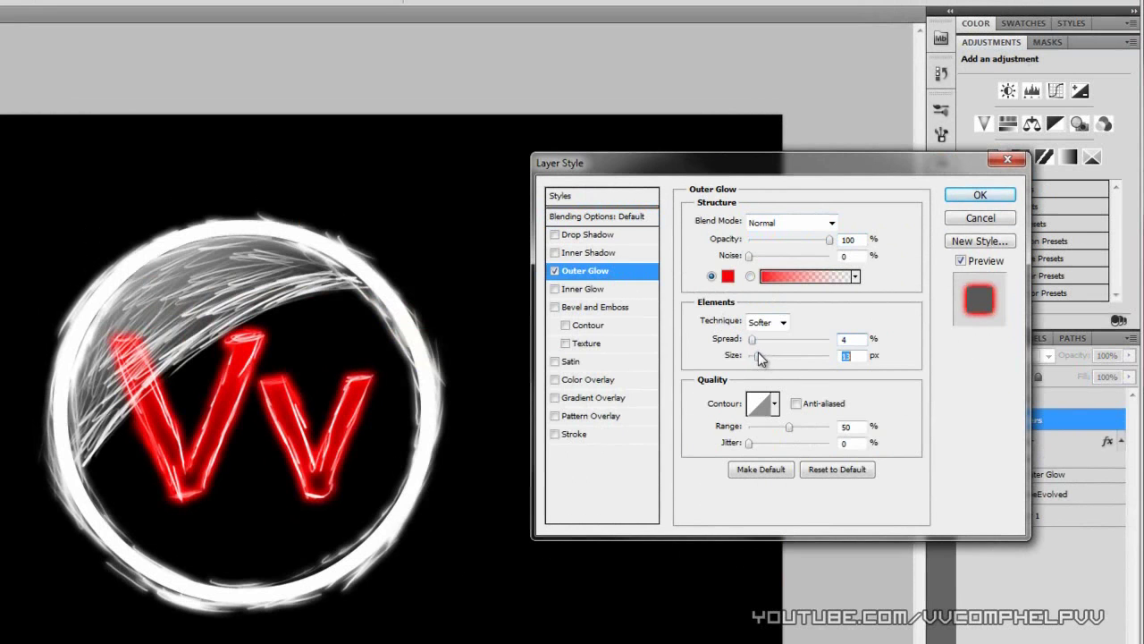
- Apply the Letters layer's red outer glow and check the Gloss layer style without changes
{"action": "left_click", "coordinate": [980, 195]}
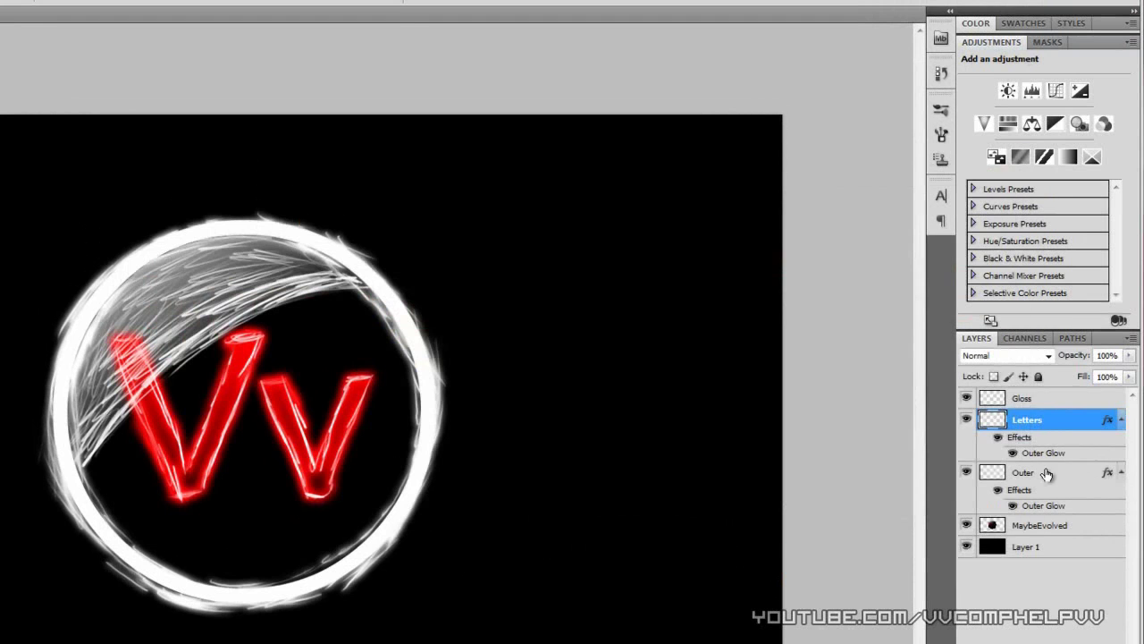
{"action": "double_click", "coordinate": [983, 401]}
{"action": "left_click", "coordinate": [583, 269]}
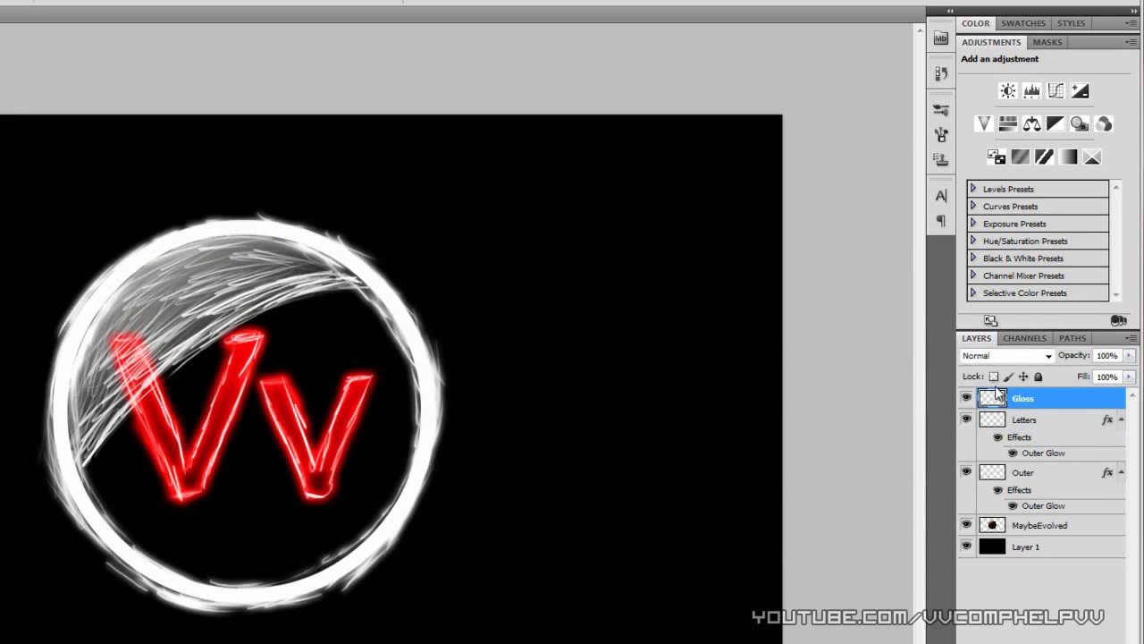
- Lower the MaybeEvolved circle layer's opacity to 37%
{"action": "left_click", "coordinate": [1033, 525]}
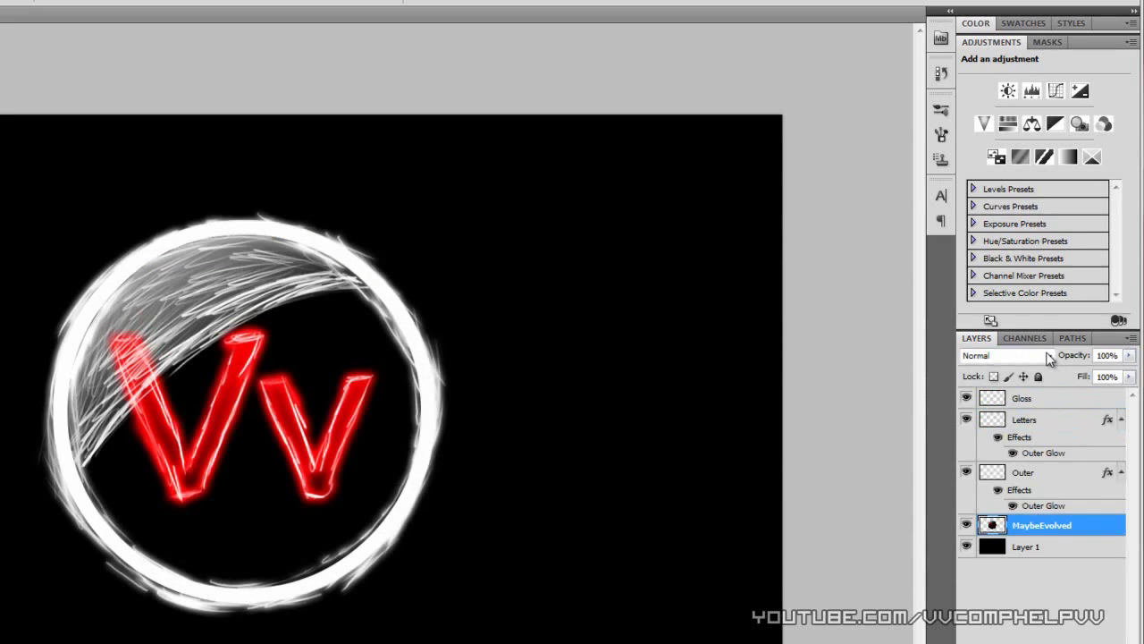
{"action": "left_click", "coordinate": [1129, 358]}
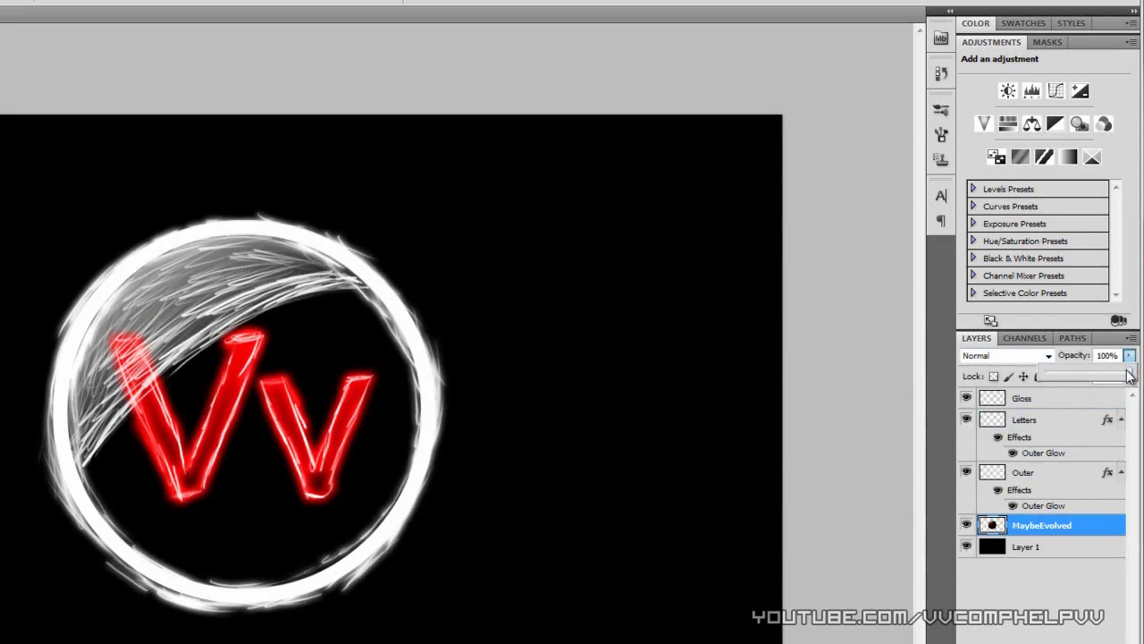
{"action": "left_click_drag", "start_coordinate": [1126, 375], "coordinate": [1073, 375]}
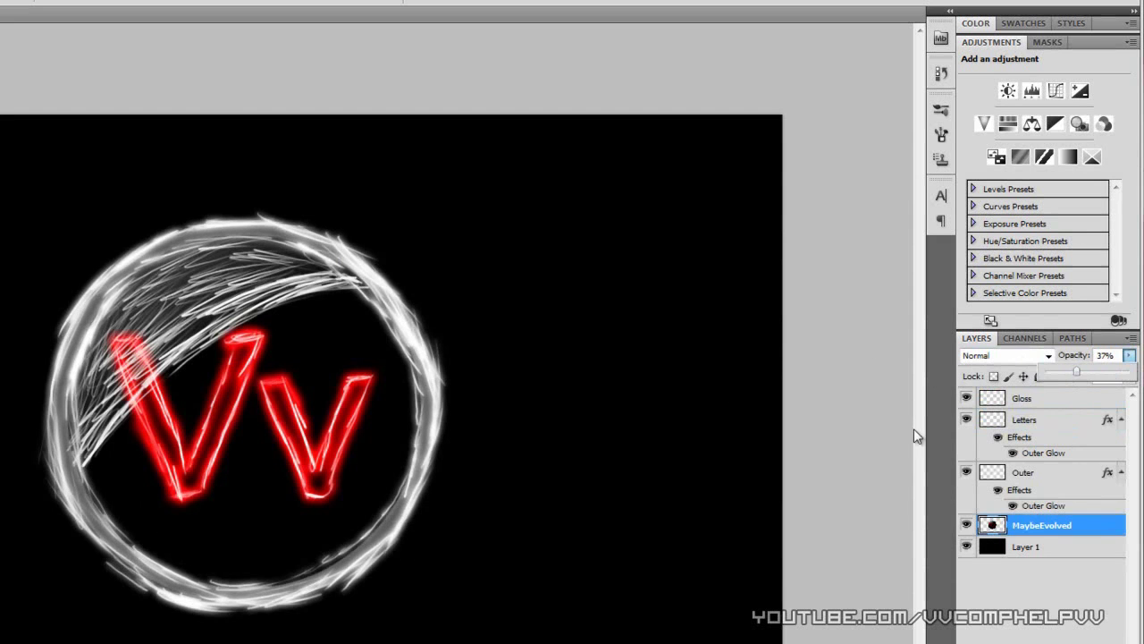
{"action": "left_click", "coordinate": [966, 526]}
- Toggle the MaybeEvolved layer's visibility several times to compare the dimmed ring
{"action": "left_click", "coordinate": [966, 526]}
{"action": "left_click", "coordinate": [966, 526]}
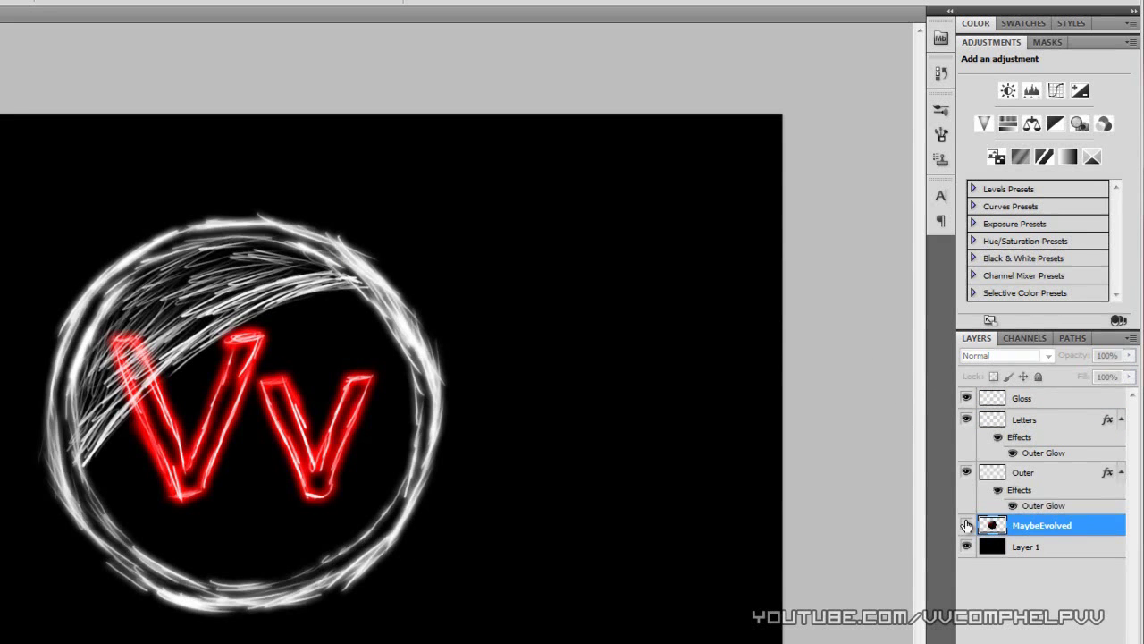
{"action": "left_click", "coordinate": [966, 525]}
{"action": "left_click", "coordinate": [966, 525]}
{"action": "left_click", "coordinate": [966, 525]}
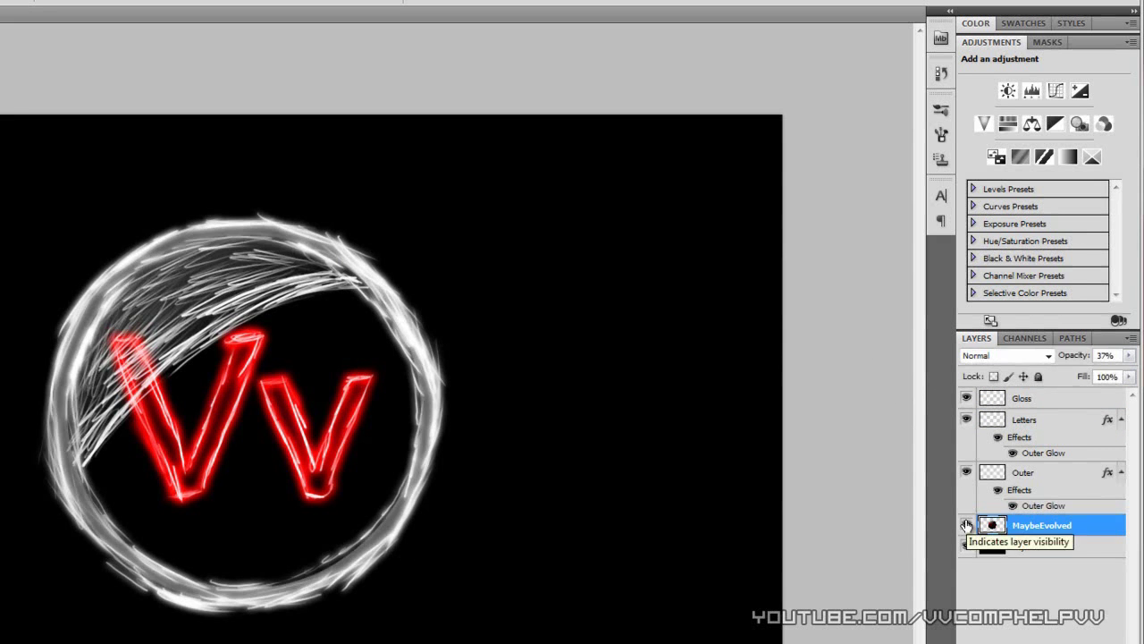
{"action": "left_click", "coordinate": [966, 526]}
{"action": "left_click", "coordinate": [967, 526]}
{"action": "left_click", "coordinate": [966, 525]}
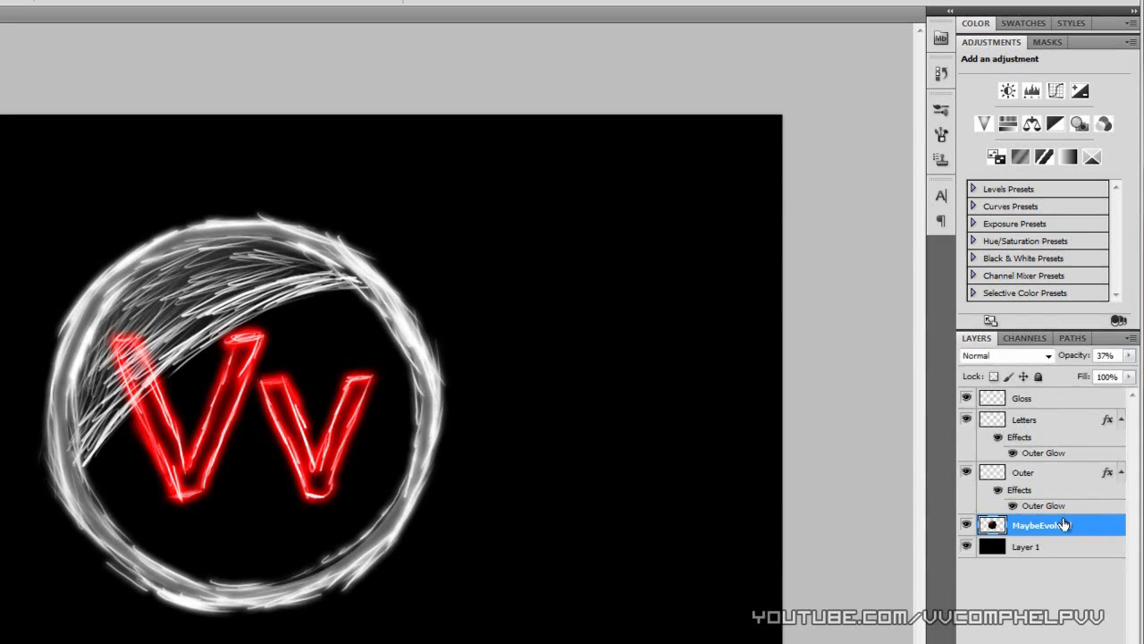
- Maximize the Photoshop window to fill the screen
{"action": "key", "text": "ctrl+minus"}
{"action": "key", "text": "ctrl+plus"}
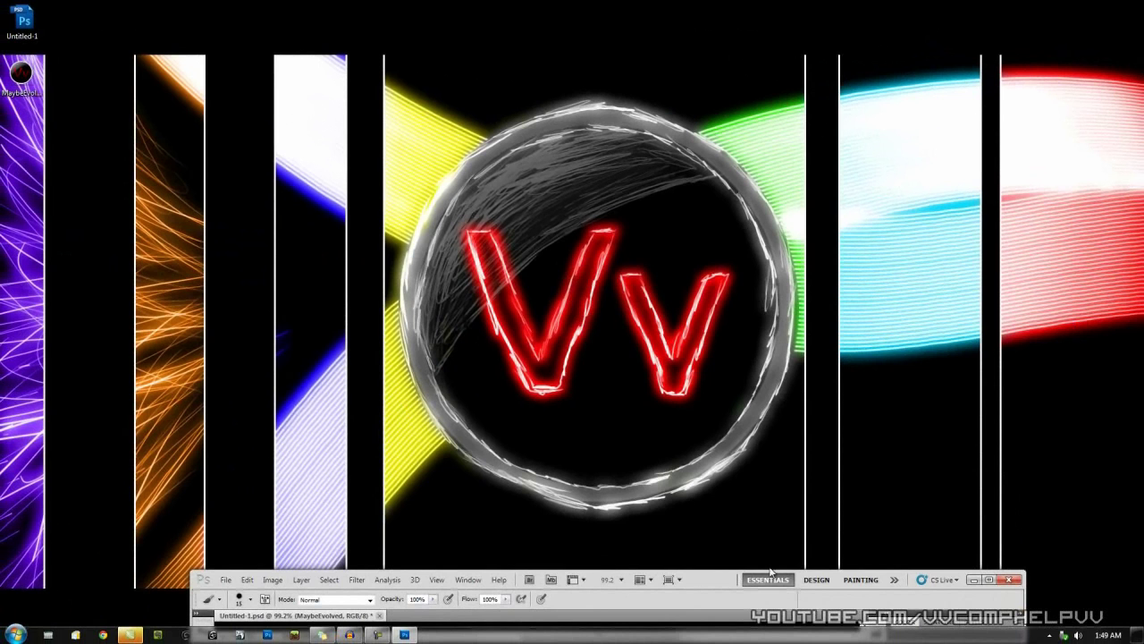
{"action": "left_click_drag", "start_coordinate": [729, 580], "coordinate": [739, 1]}
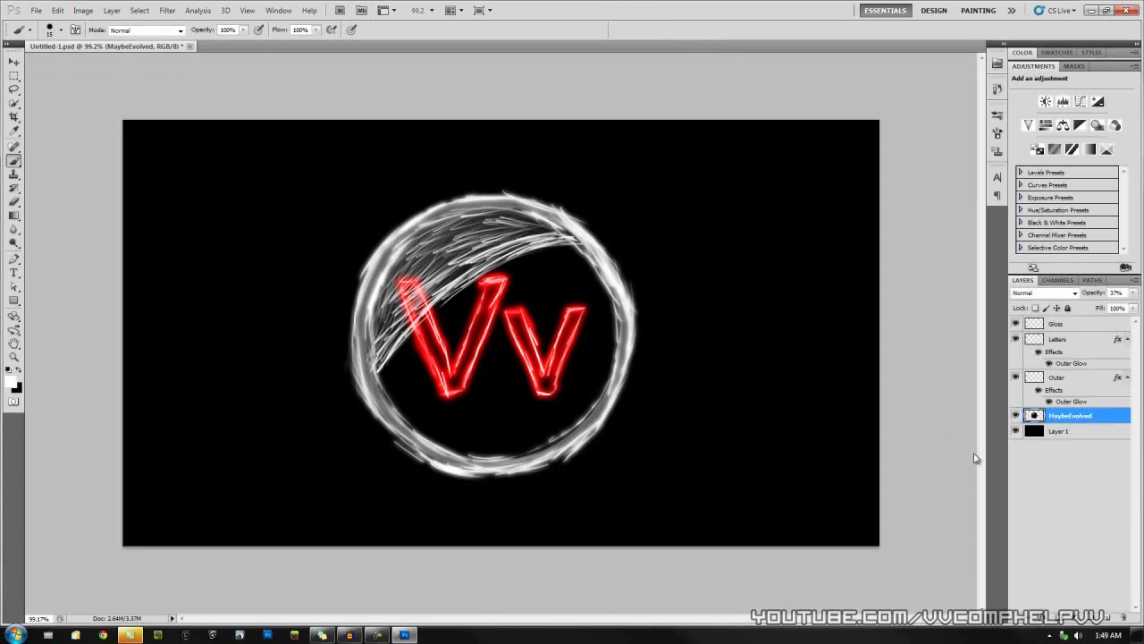
- Add a new layer named 'Glowing Lines' just below the MaybeEvolved layer
{"action": "left_click", "coordinate": [1110, 617]}
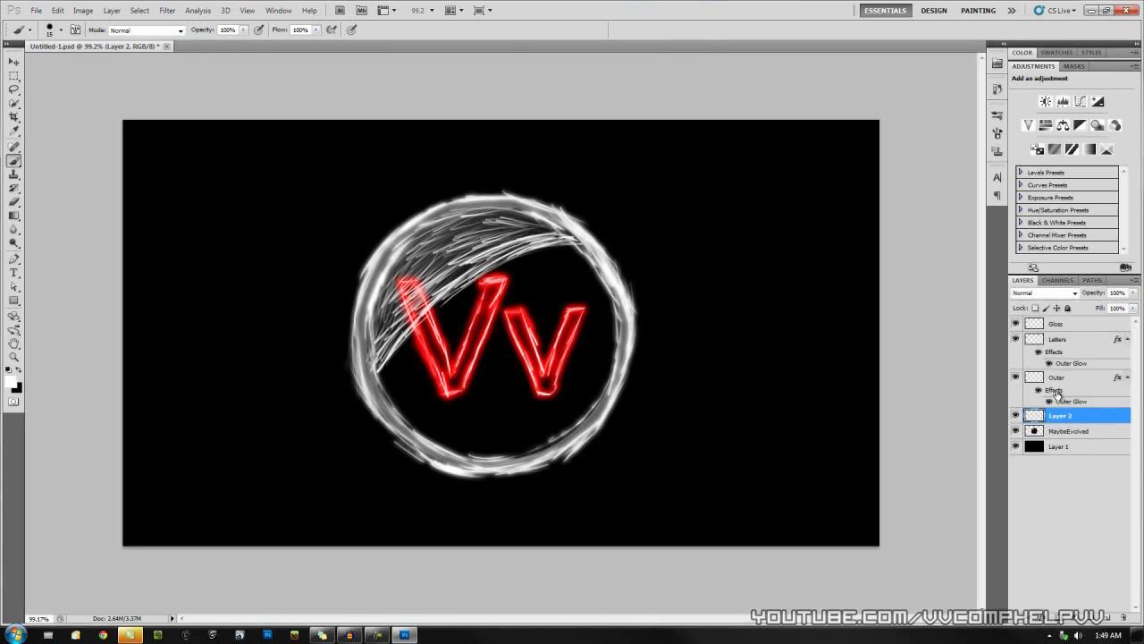
{"action": "left_click_drag", "start_coordinate": [1070, 417], "coordinate": [1085, 444]}
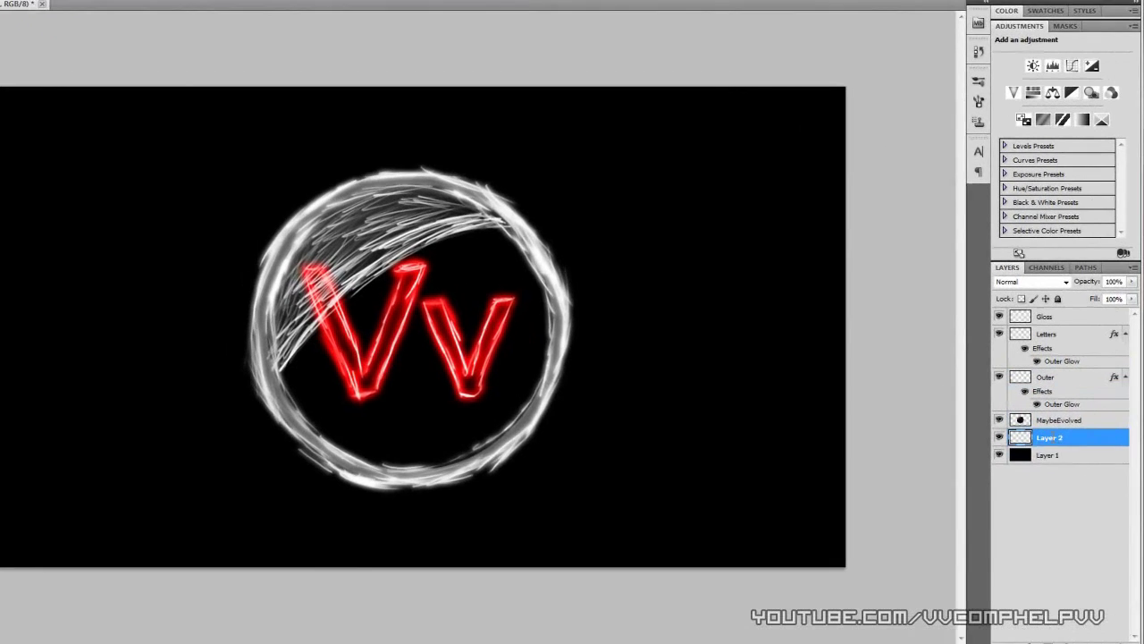
{"action": "double_click", "coordinate": [1063, 431]}
{"action": "type", "text": "Glowing "}
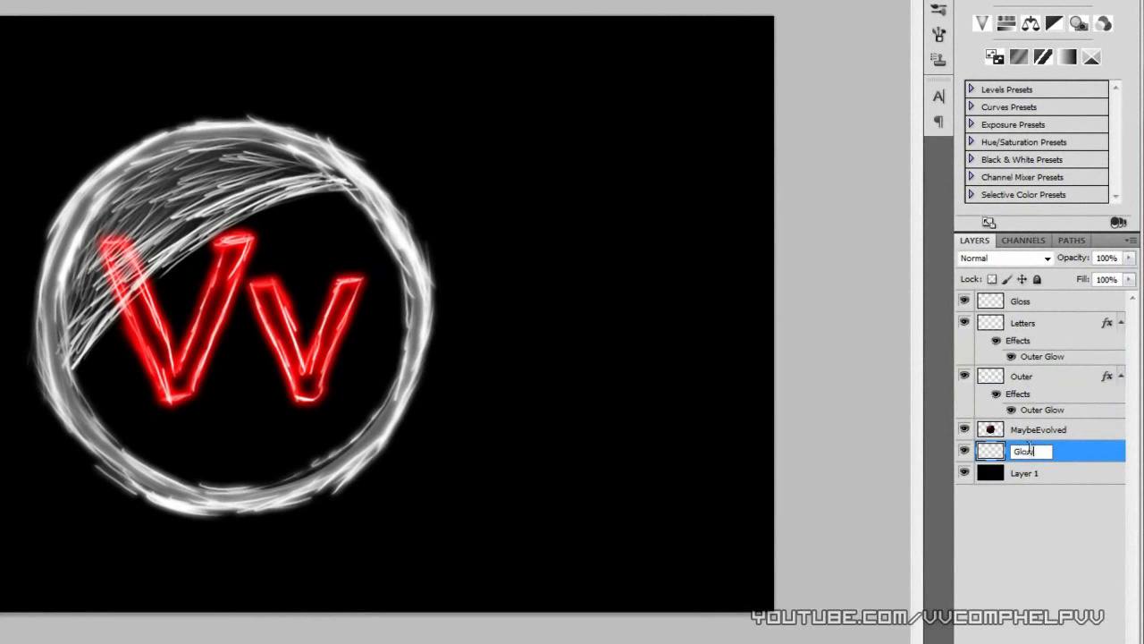
{"action": "type", "text": "Lines"}
{"action": "key", "text": "Return"}
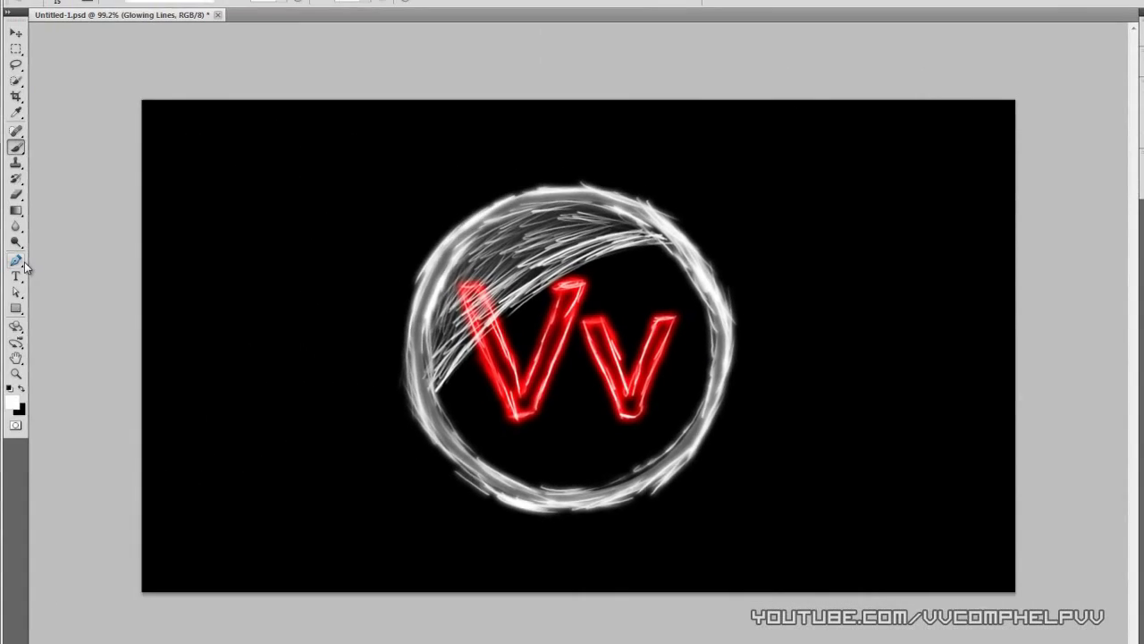
{"action": "left_click", "coordinate": [15, 260]}
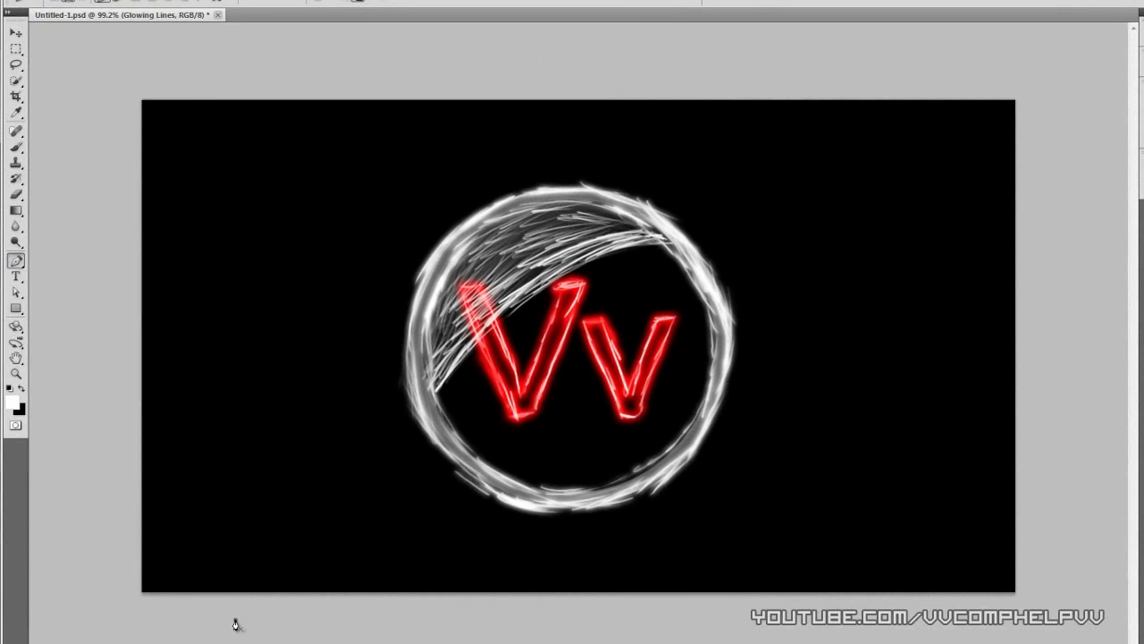
- Draw a long curved path sweeping from the lower left up to the upper right
{"action": "left_click_drag", "start_coordinate": [1080, 183], "coordinate": [1143, 192]}
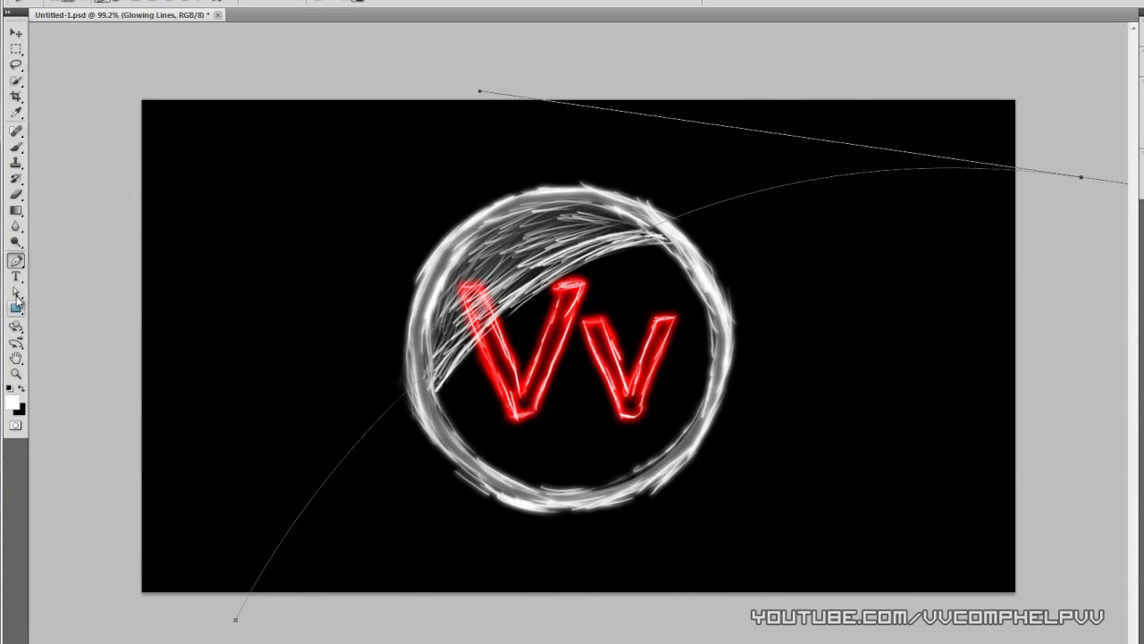
{"action": "key", "text": "a"}
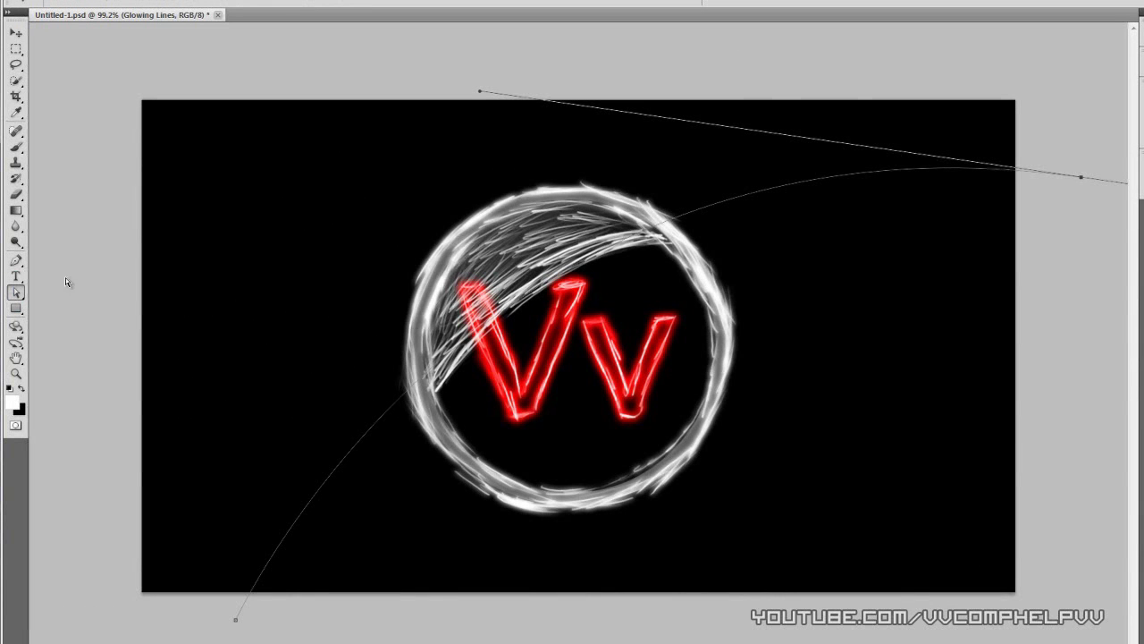
{"action": "right_click", "coordinate": [210, 186]}
{"action": "key", "text": "Escape"}
{"action": "right_click", "coordinate": [330, 172]}
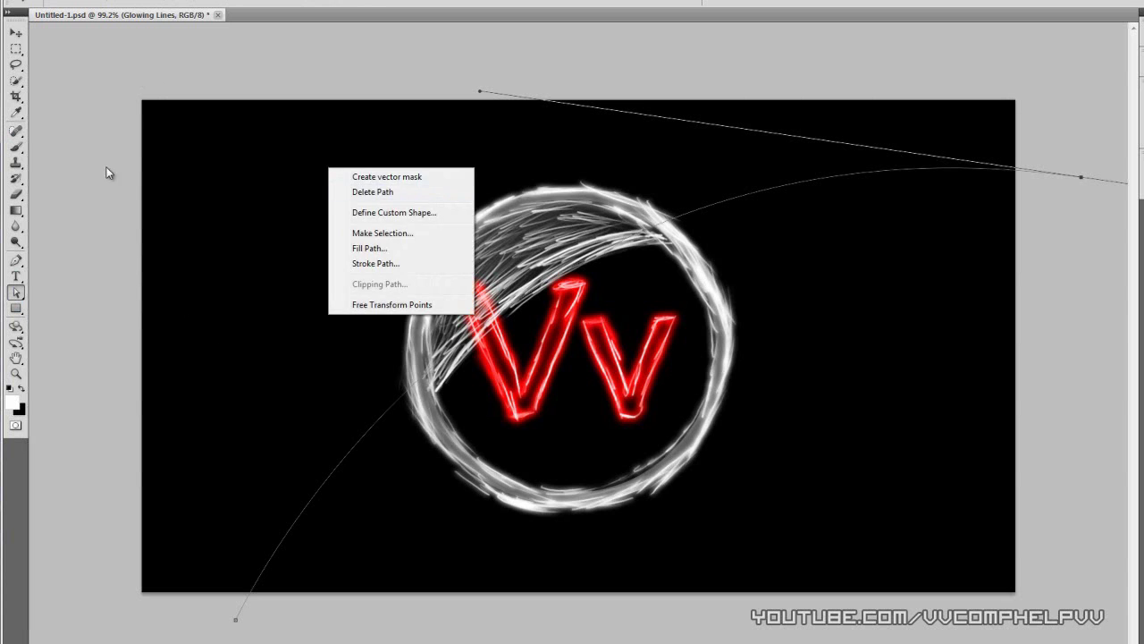
- Test brush stroke thicknesses with the Brush tool, settling on a 4 px brush
{"action": "left_click", "coordinate": [16, 149]}
{"action": "right_click", "coordinate": [293, 169]}
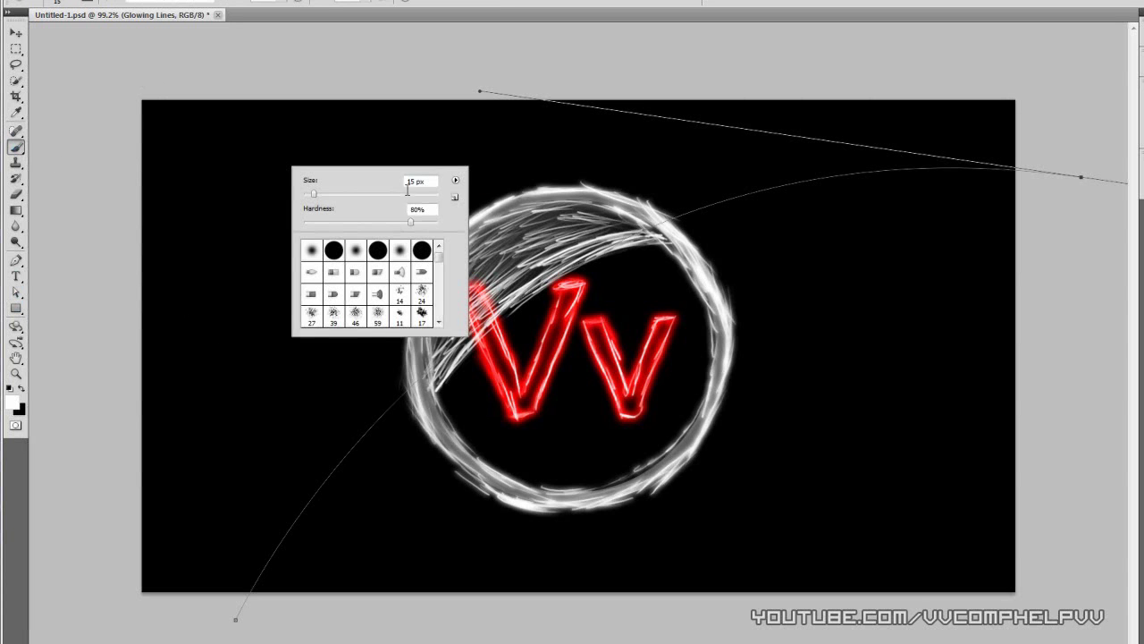
{"action": "mouse_move", "coordinate": [497, 138]}
{"action": "left_mouse_down"}
{"action": "mouse_move", "coordinate": [475, 174]}
{"action": "mouse_move", "coordinate": [355, 240]}
{"action": "mouse_move", "coordinate": [404, 242]}
{"action": "left_mouse_up"}
{"action": "key", "text": "ctrl+z"}
{"action": "right_click", "coordinate": [394, 217]}
{"action": "mouse_move", "coordinate": [409, 145]}
{"action": "left_mouse_down"}
{"action": "mouse_move", "coordinate": [389, 148]}
{"action": "mouse_move", "coordinate": [309, 327]}
{"action": "left_mouse_up"}
{"action": "key", "text": "ctrl+z"}
{"action": "right_click", "coordinate": [324, 259]}
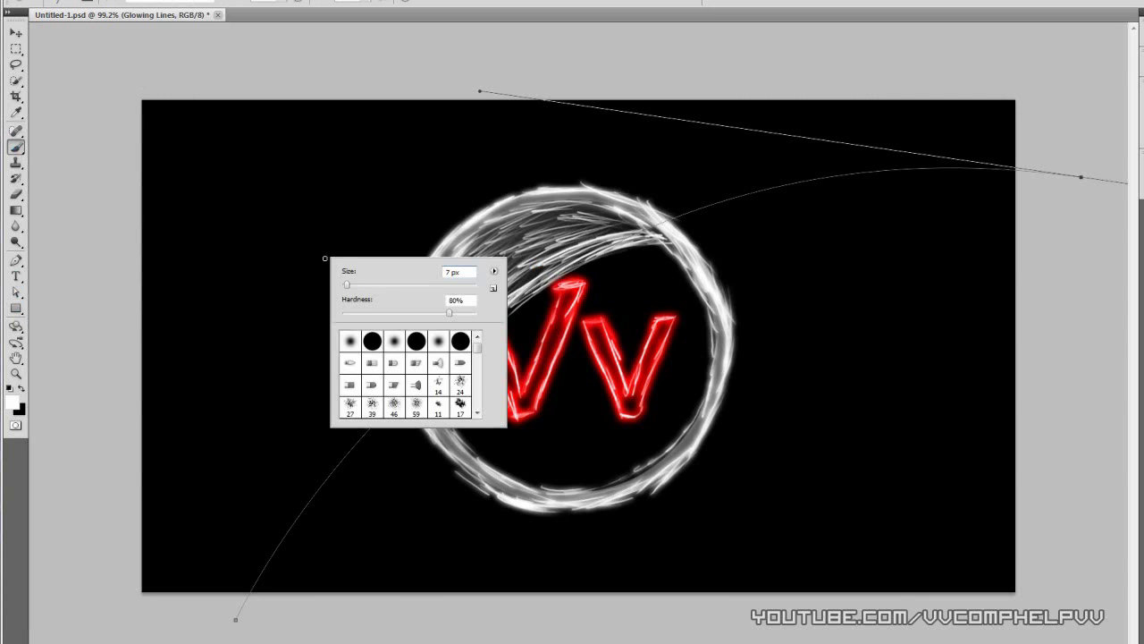
{"action": "left_click_drag", "start_coordinate": [372, 161], "coordinate": [304, 308]}
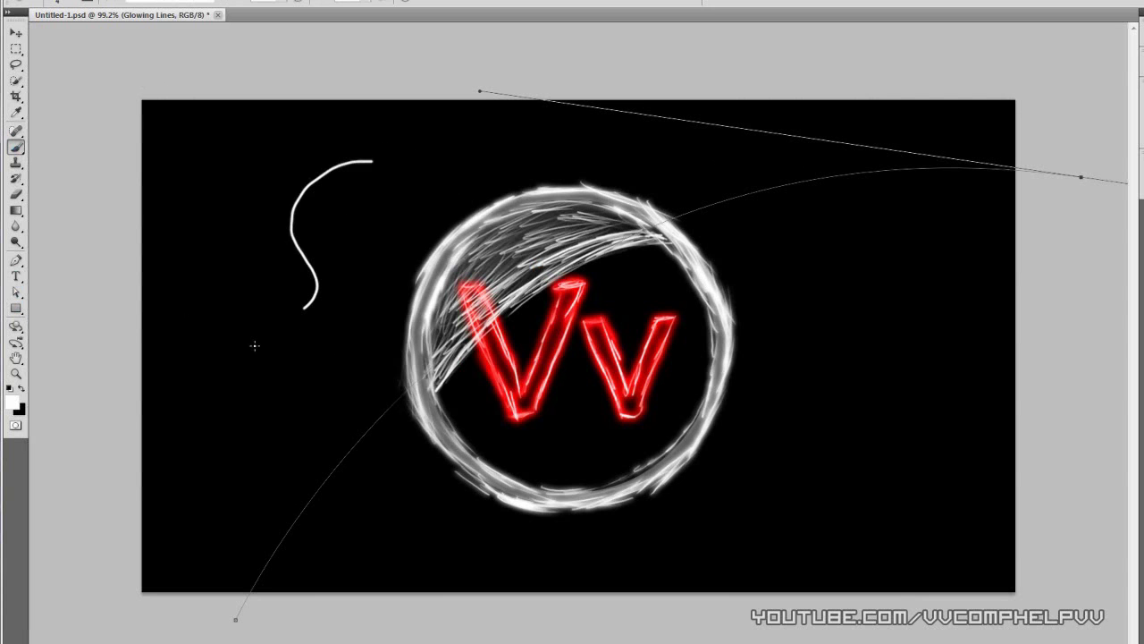
{"action": "key", "text": "ctrl+z"}
{"action": "right_click", "coordinate": [321, 310]}
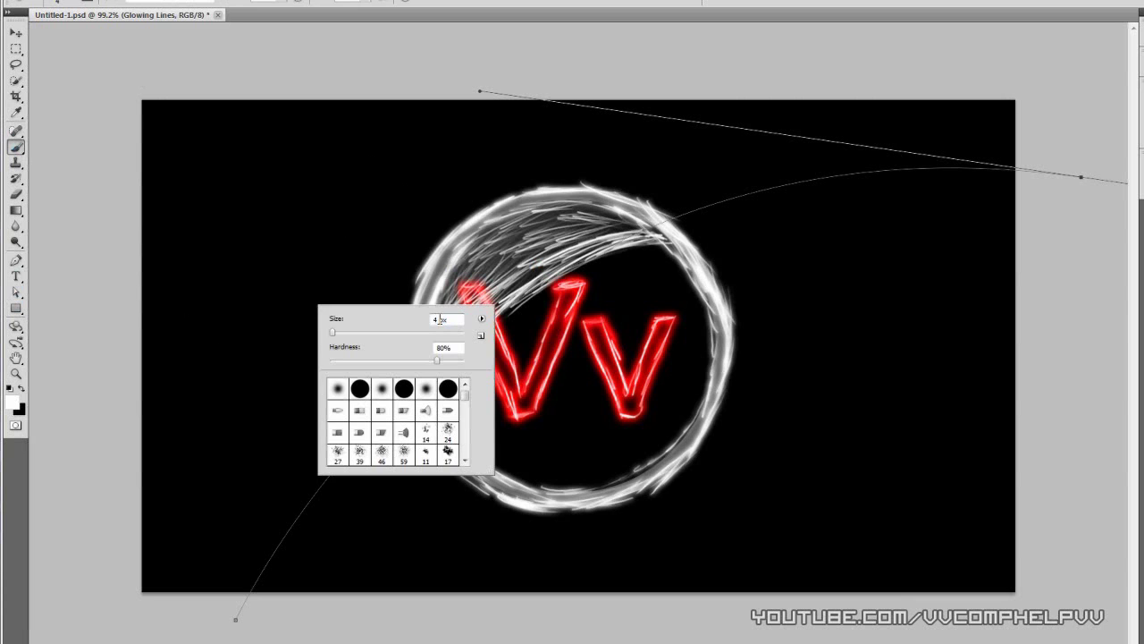
- Stroke the whole curved path with the brush in white, Simulate Pressure turned off
{"action": "key", "text": "Return"}
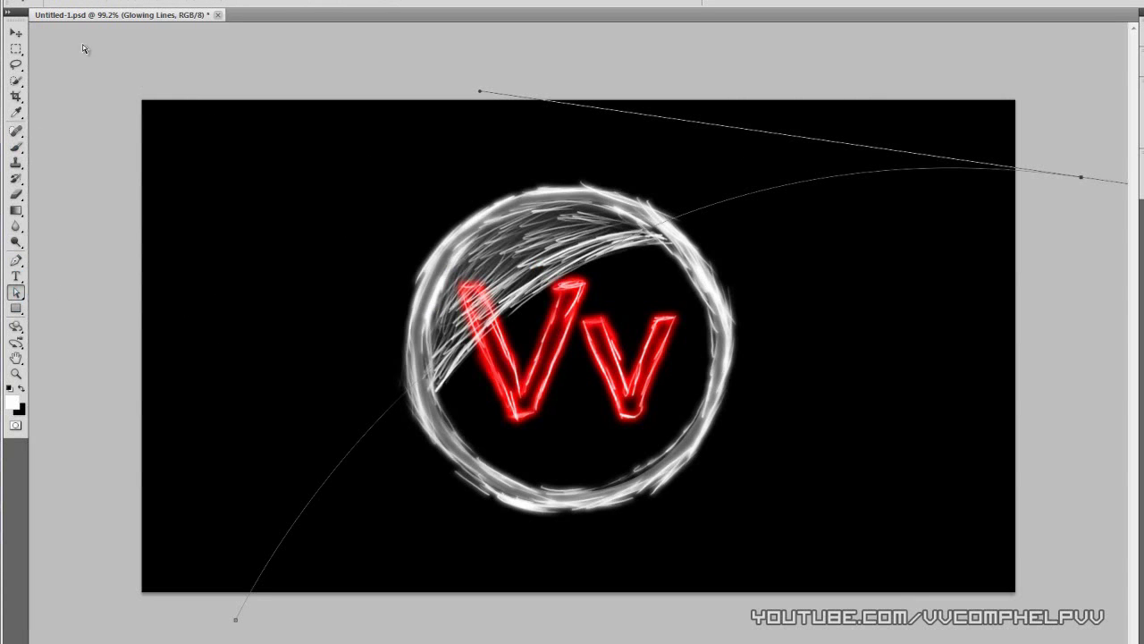
{"action": "key", "text": "l"}
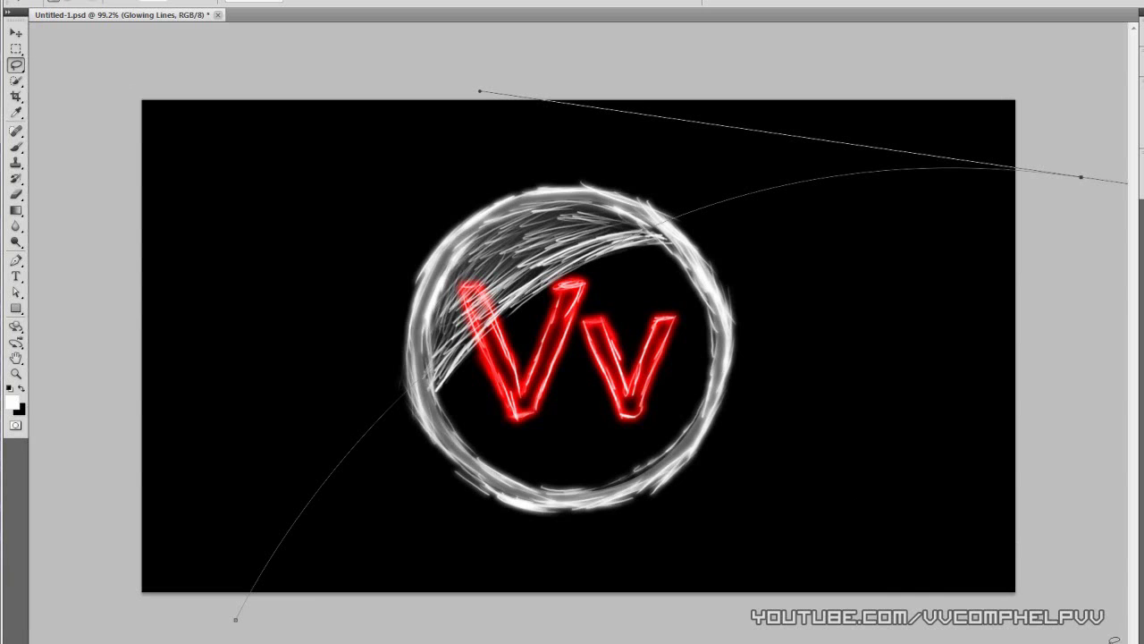
{"action": "key", "text": "v"}
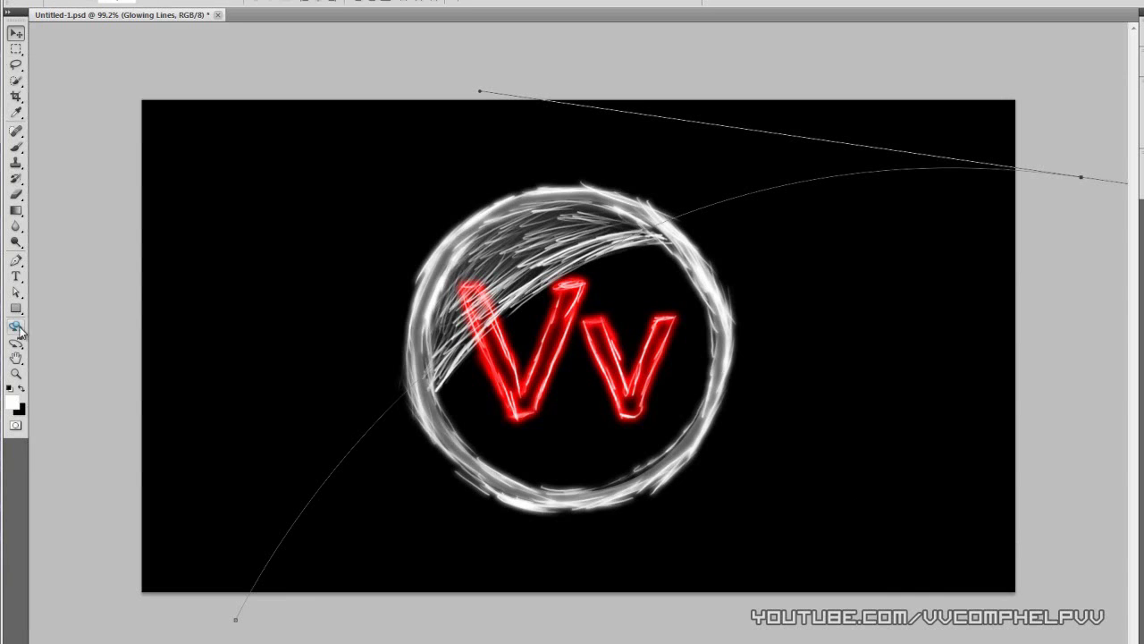
{"action": "left_click", "coordinate": [16, 293]}
{"action": "left_click_drag", "start_coordinate": [102, 42], "coordinate": [1096, 639]}
{"action": "right_click", "coordinate": [789, 189]}
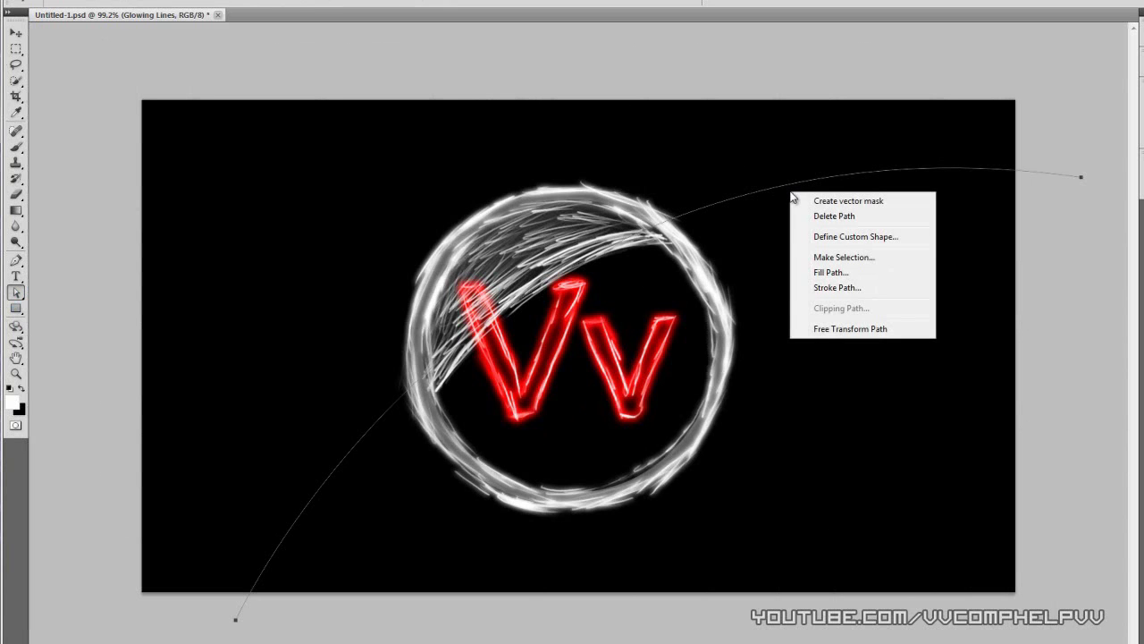
{"action": "left_click", "coordinate": [845, 287]}
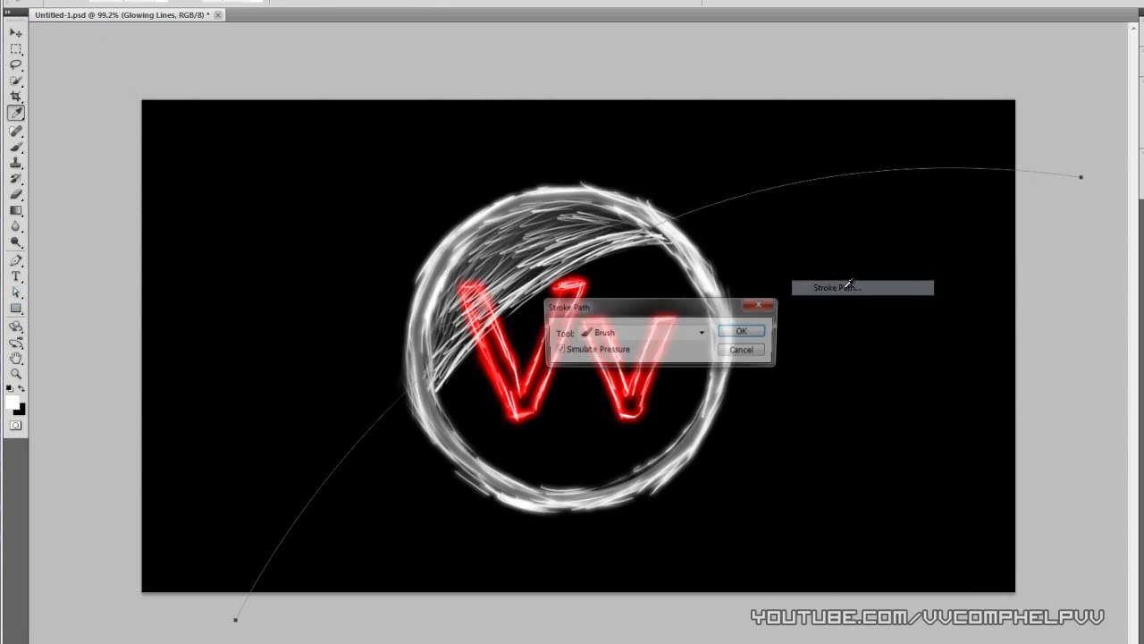
{"action": "left_click", "coordinate": [556, 351]}
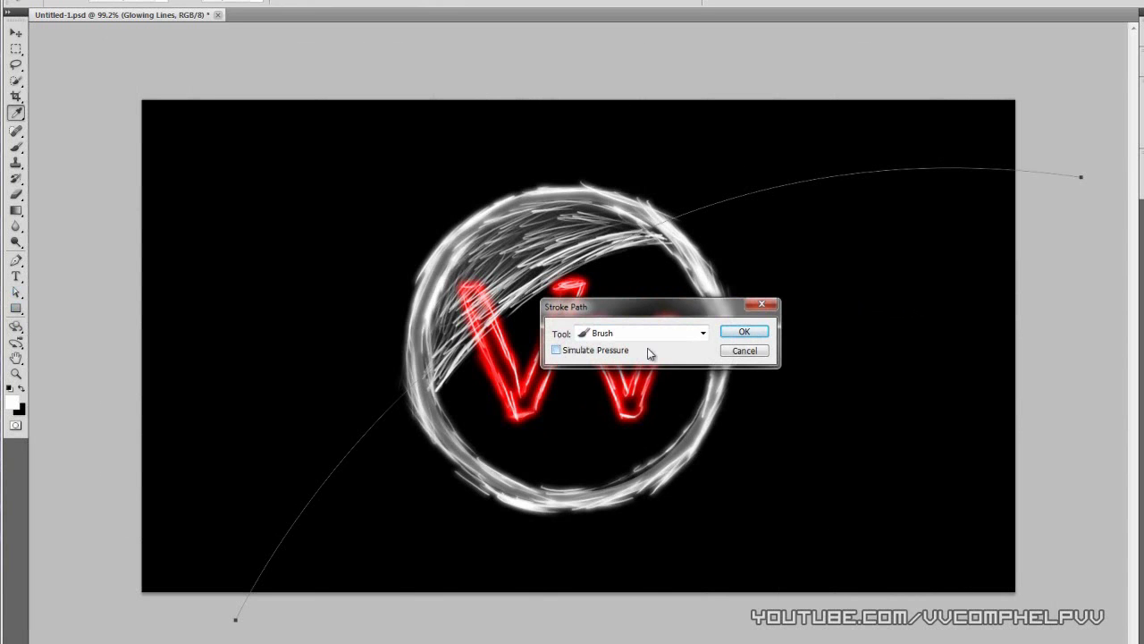
{"action": "left_click", "coordinate": [754, 331]}
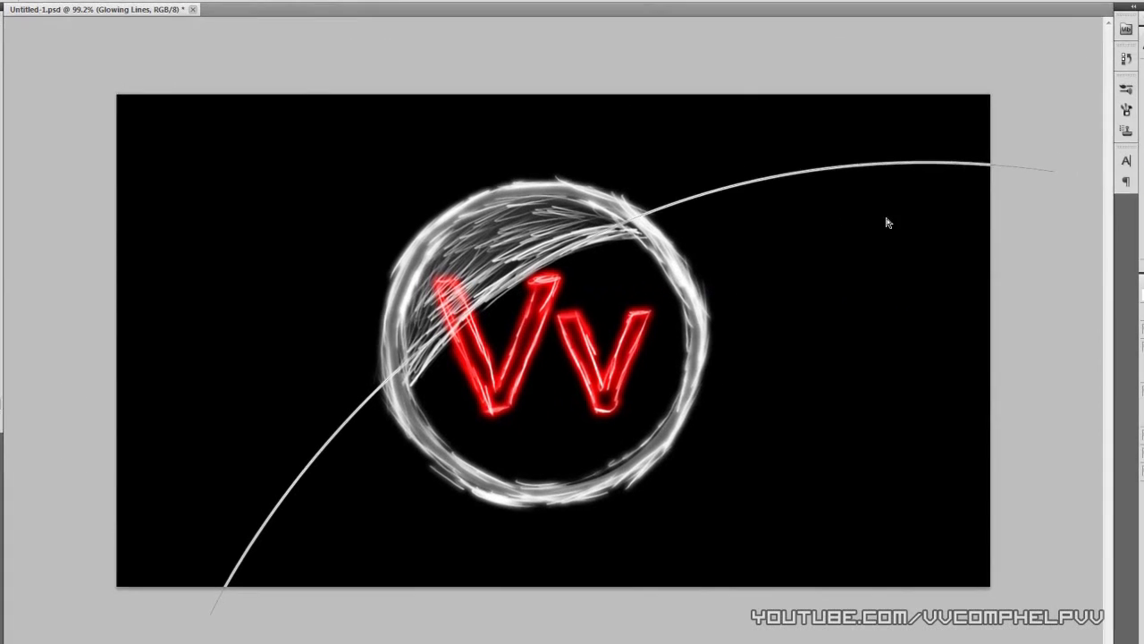
- Duplicate the Glowing Lines layer and nudge the copy just below the original for a double line
{"action": "key", "text": "Escape"}
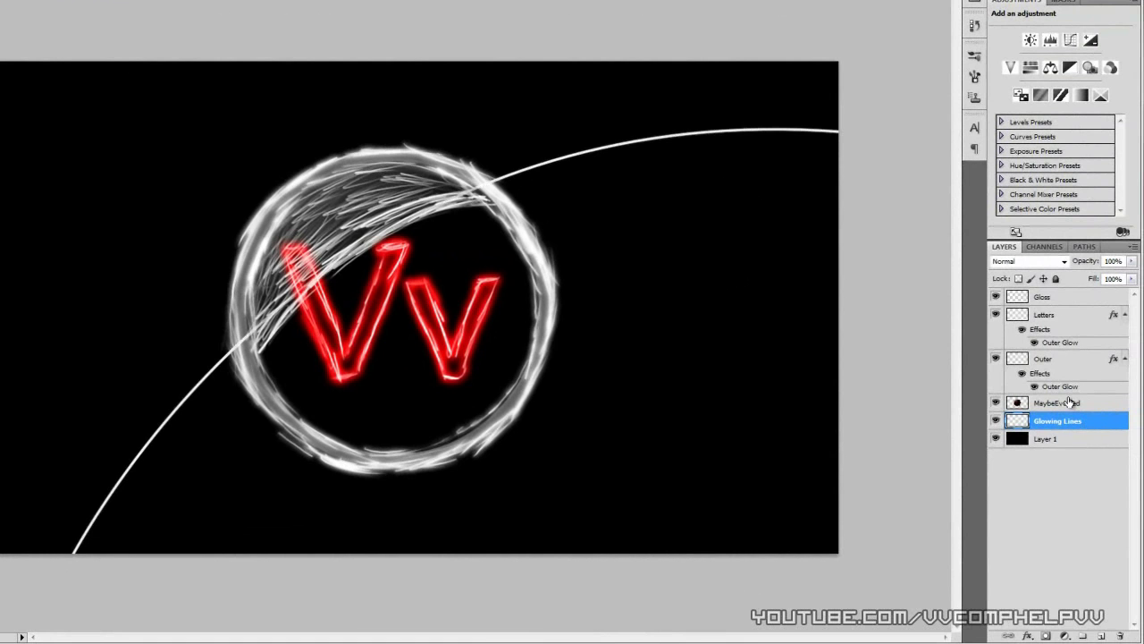
{"action": "left_click_drag", "start_coordinate": [1063, 420], "coordinate": [1102, 636]}
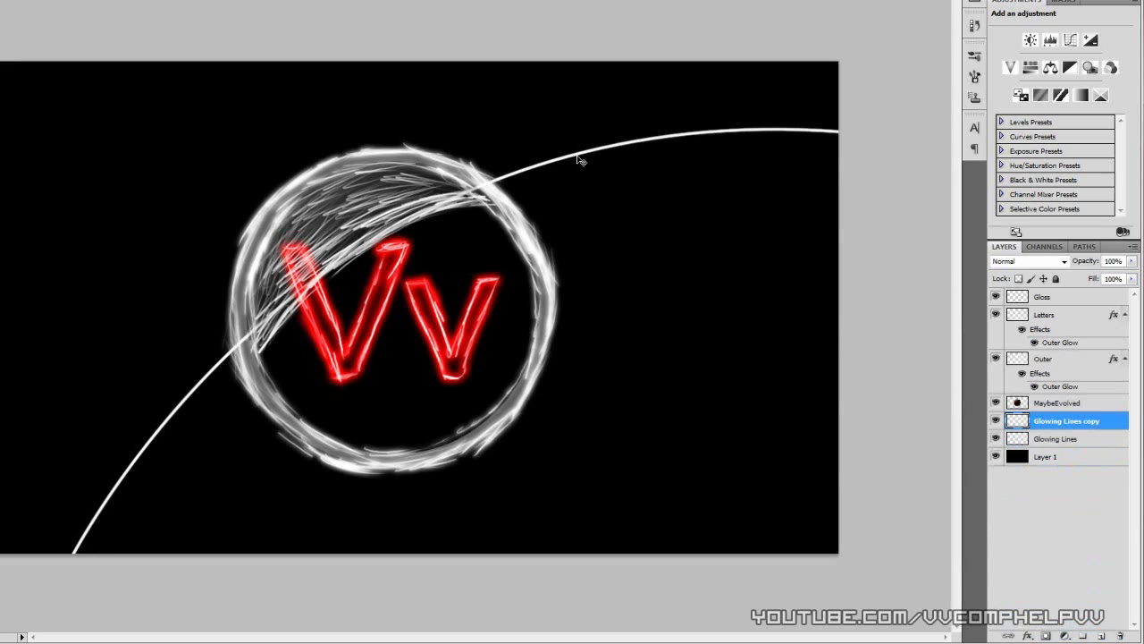
{"action": "left_click_drag", "start_coordinate": [579, 159], "coordinate": [626, 166]}
{"action": "key", "text": "Up"}
{"action": "key", "text": "Up"}
{"action": "key", "text": "Up"}
{"action": "key", "text": "Up"}
{"action": "key", "text": "Up"}
{"action": "key", "text": "Up"}
{"action": "key", "text": "Up"}
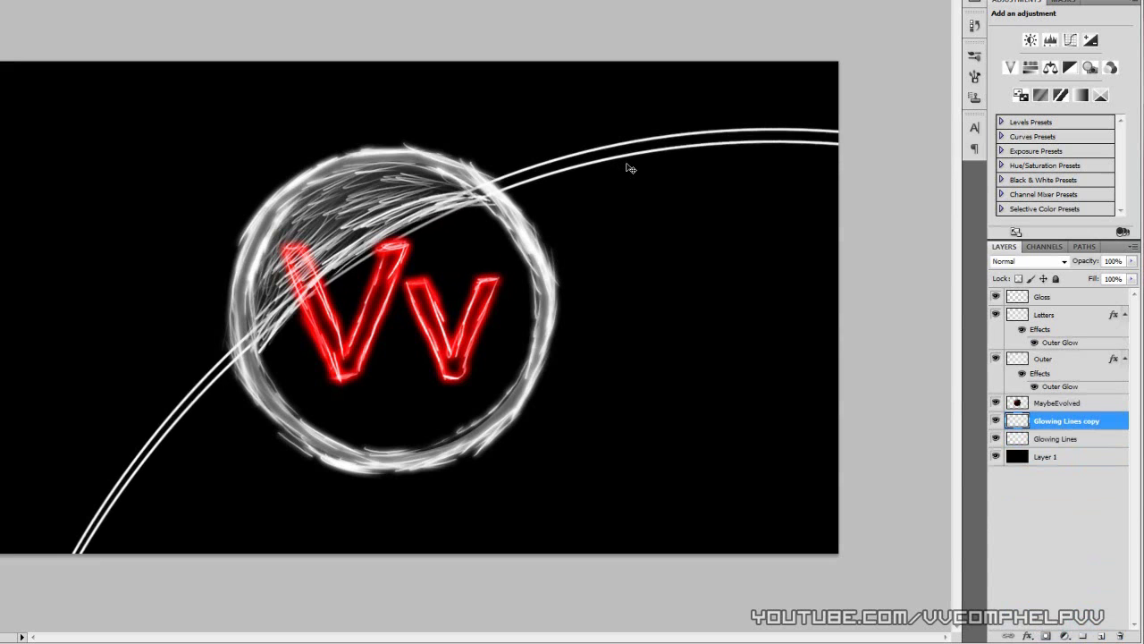
{"action": "key", "text": "Up"}
{"action": "key", "text": "Up"}
{"action": "key", "text": "Up"}
{"action": "key", "text": "Up"}
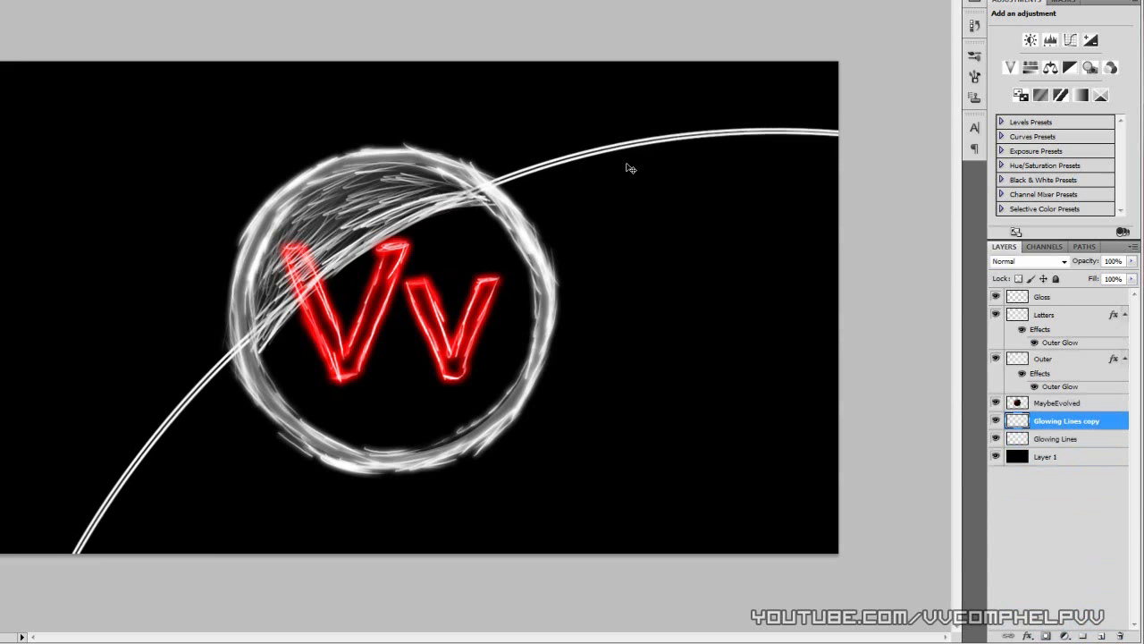
{"action": "key", "text": "Up"}
{"action": "key", "text": "Up"}
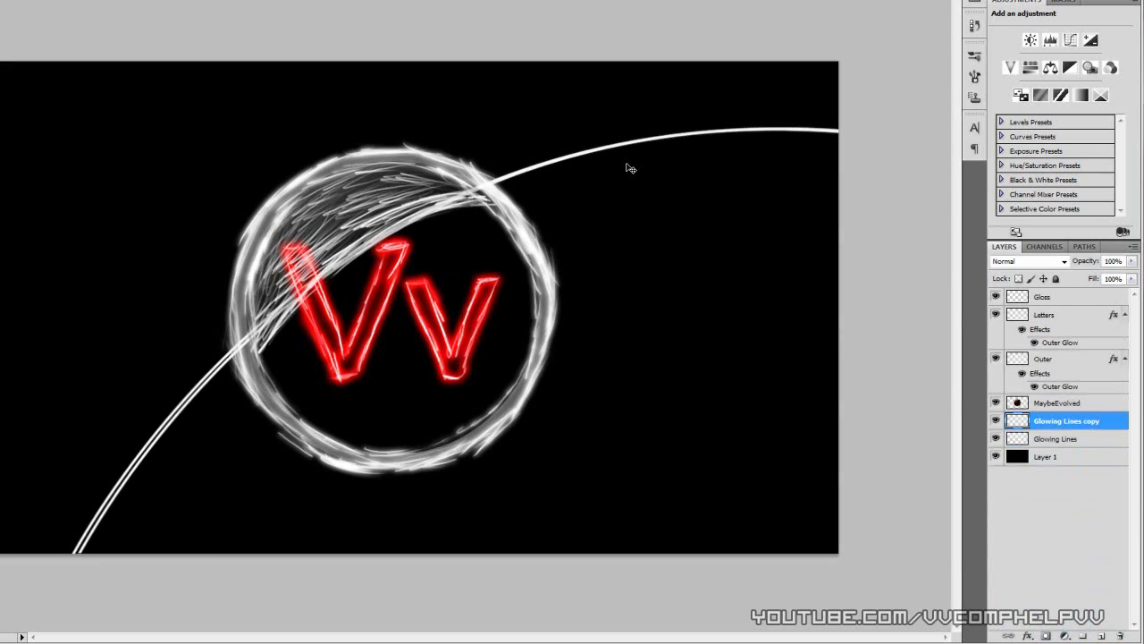
{"action": "key", "text": "Down"}
{"action": "key", "text": "Down"}
{"action": "key", "text": "Down"}
{"action": "key", "text": "Down"}
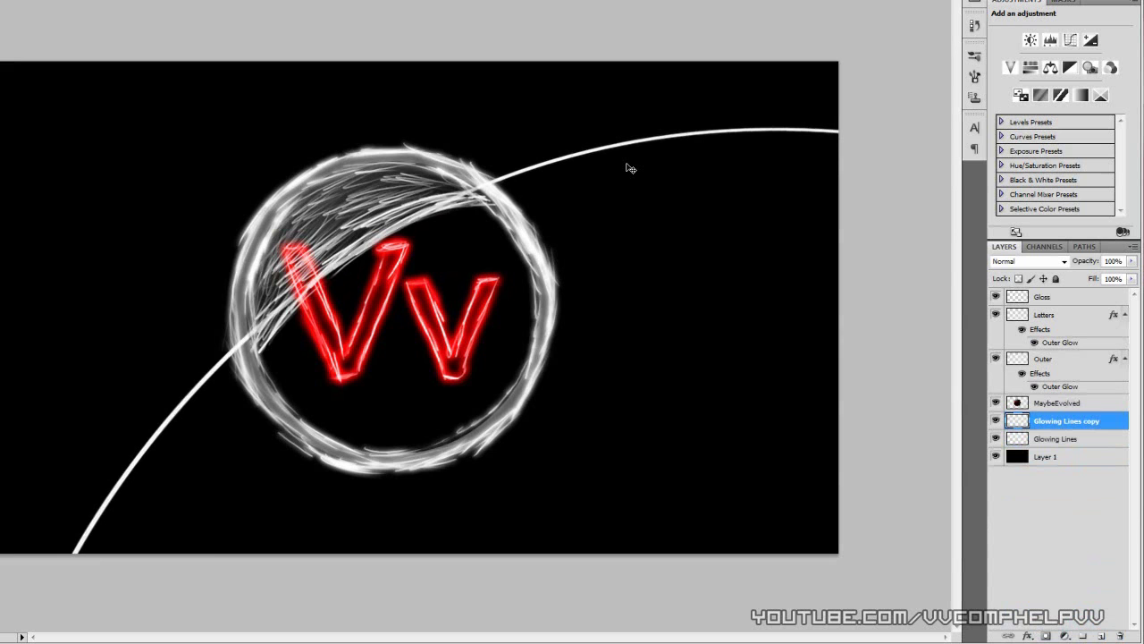
{"action": "key", "text": "Down"}
{"action": "key", "text": "Down"}
{"action": "key", "text": "Down"}
{"action": "key", "text": "Down"}
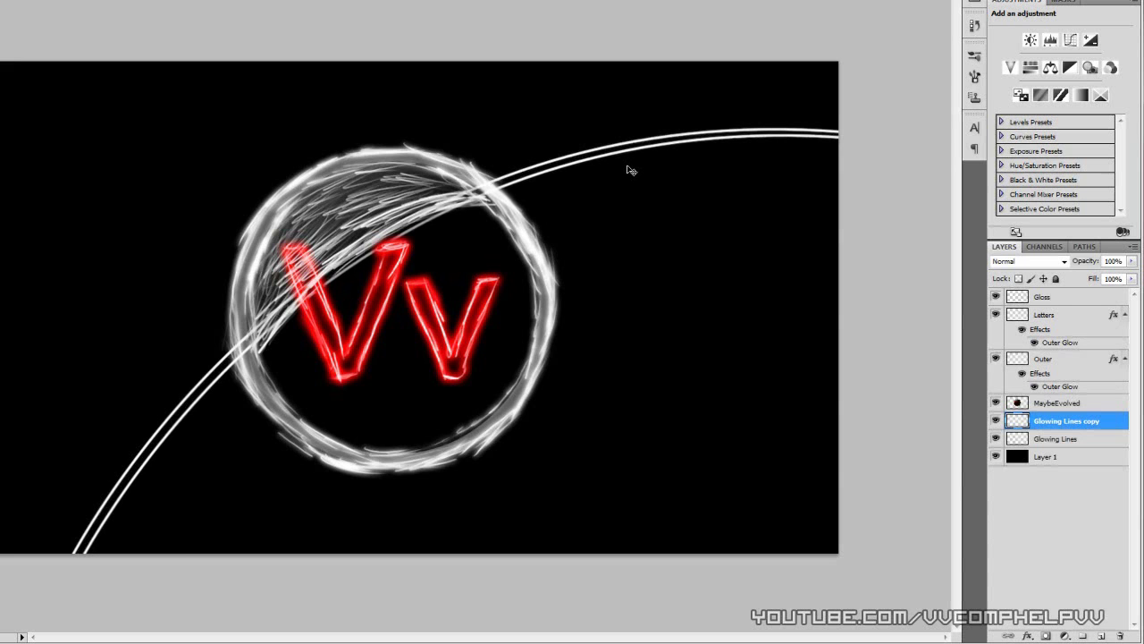
- Duplicate both line layers and shift the copies down into four evenly spaced curves
{"action": "left_click", "coordinate": [1100, 438], "text": "shift"}
{"action": "left_click_drag", "start_coordinate": [1100, 438], "coordinate": [1101, 635]}
{"action": "key", "text": "Down"}
{"action": "key", "text": "Down"}
{"action": "key", "text": "Down"}
{"action": "key", "text": "Down"}
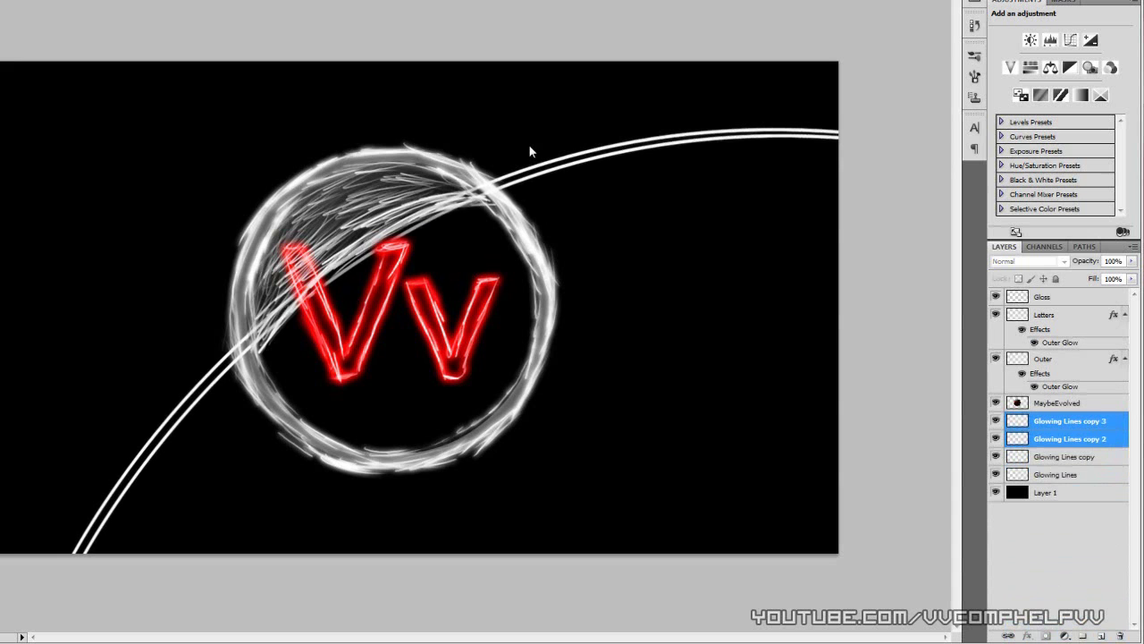
{"action": "key", "text": "Down"}
{"action": "key", "text": "Down"}
{"action": "key", "text": "Down"}
{"action": "key", "text": "Down"}
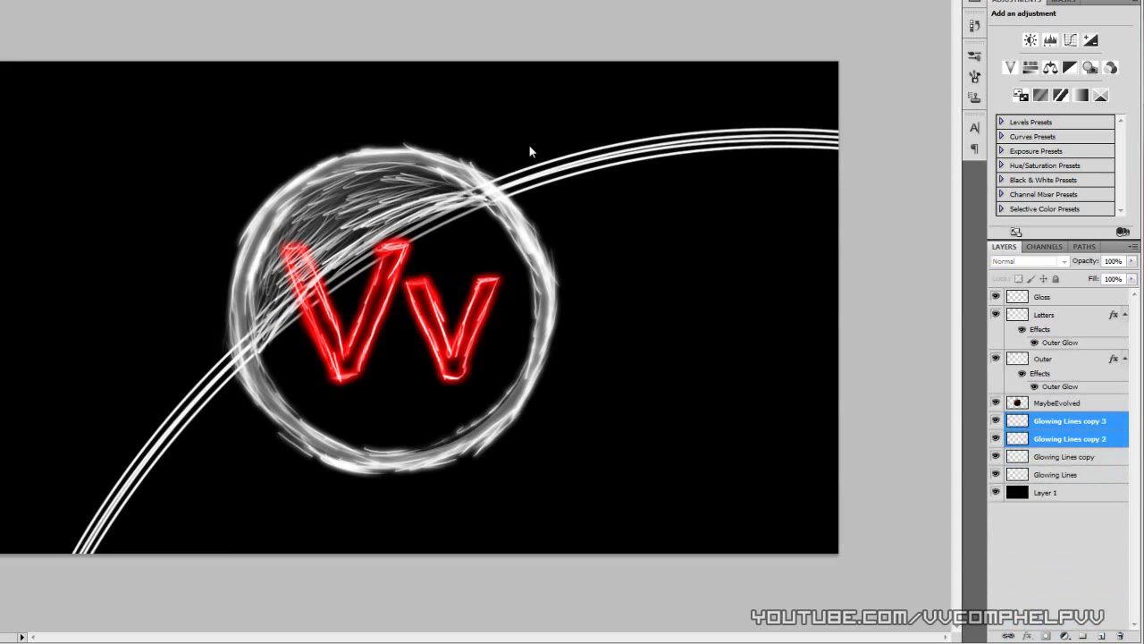
{"action": "key", "text": "Down"}
{"action": "key", "text": "Down"}
{"action": "key", "text": "Down"}
{"action": "key", "text": "Down"}
{"action": "key", "text": "Down"}
{"action": "key", "text": "Down"}
{"action": "key", "text": "Down"}
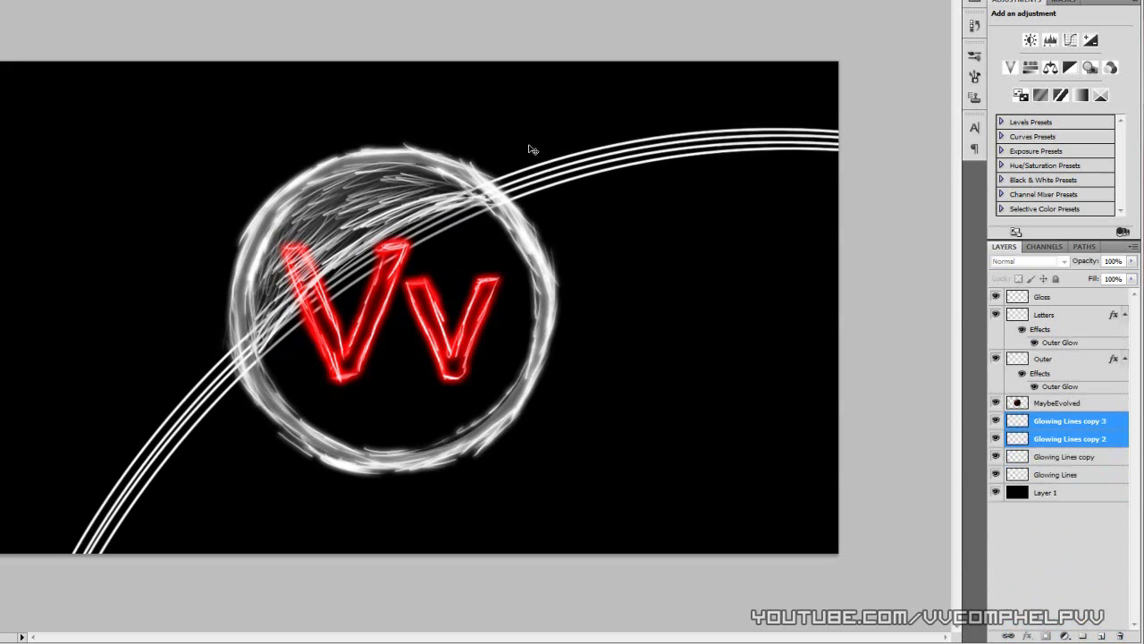
{"action": "key", "text": "Down"}
{"action": "key", "text": "Down"}
{"action": "key", "text": "Down"}
{"action": "key", "text": "Down"}
{"action": "key", "text": "Down"}
{"action": "key", "text": "Down"}
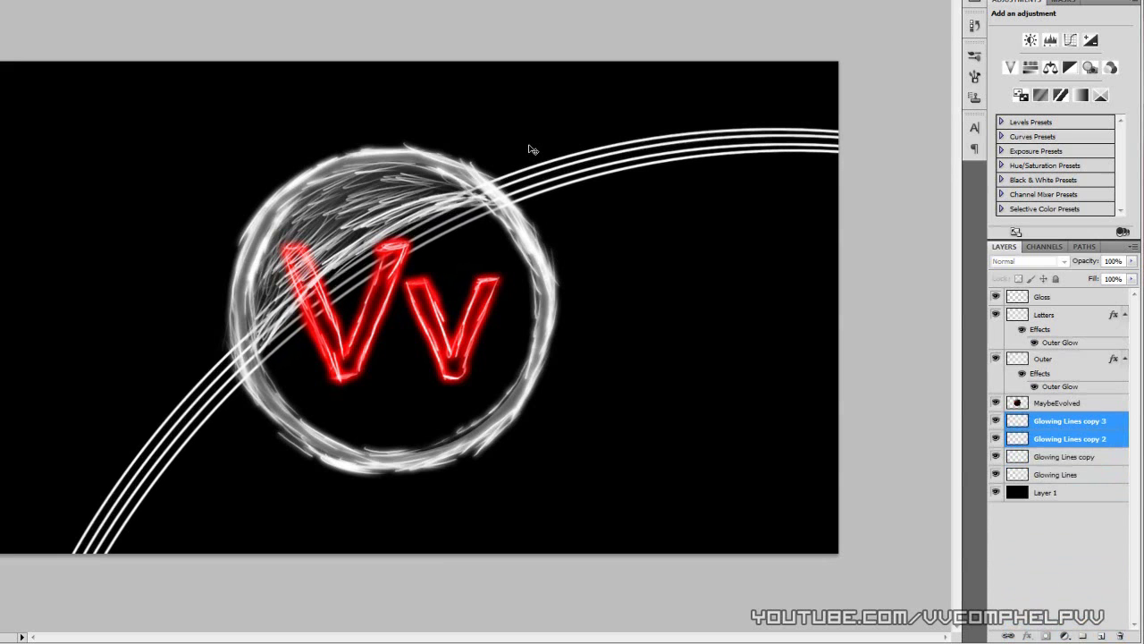
{"action": "key", "text": "Down"}
{"action": "key", "text": "Down"}
{"action": "key", "text": "Down"}
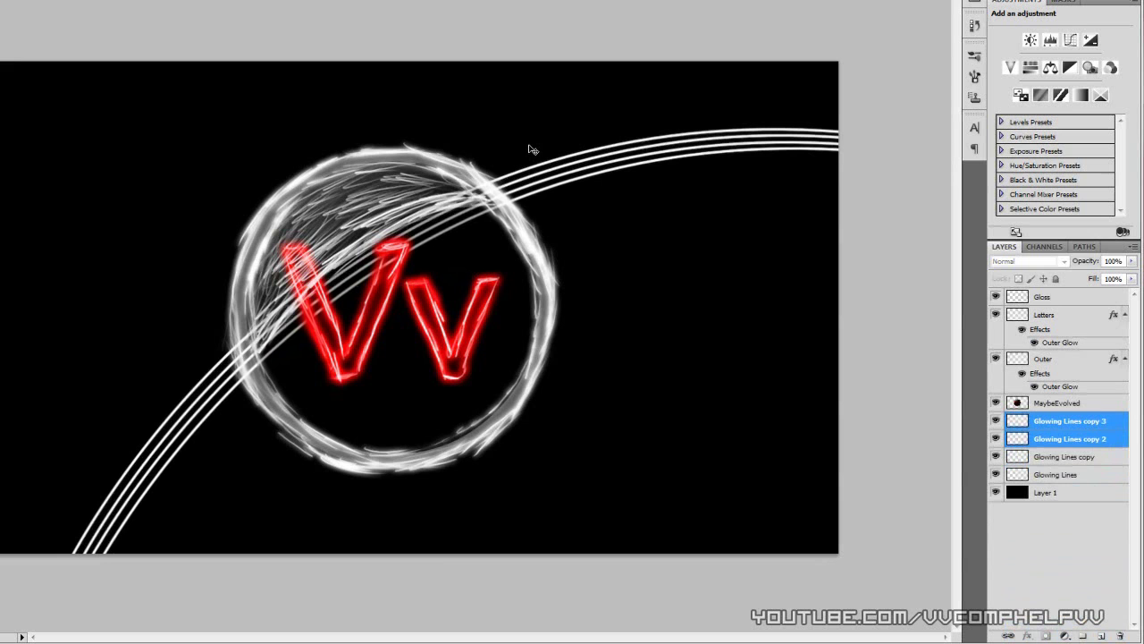
- Merge the Glowing Lines layers into one, then duplicate and offset the merged line set
{"action": "left_click", "coordinate": [1080, 476]}
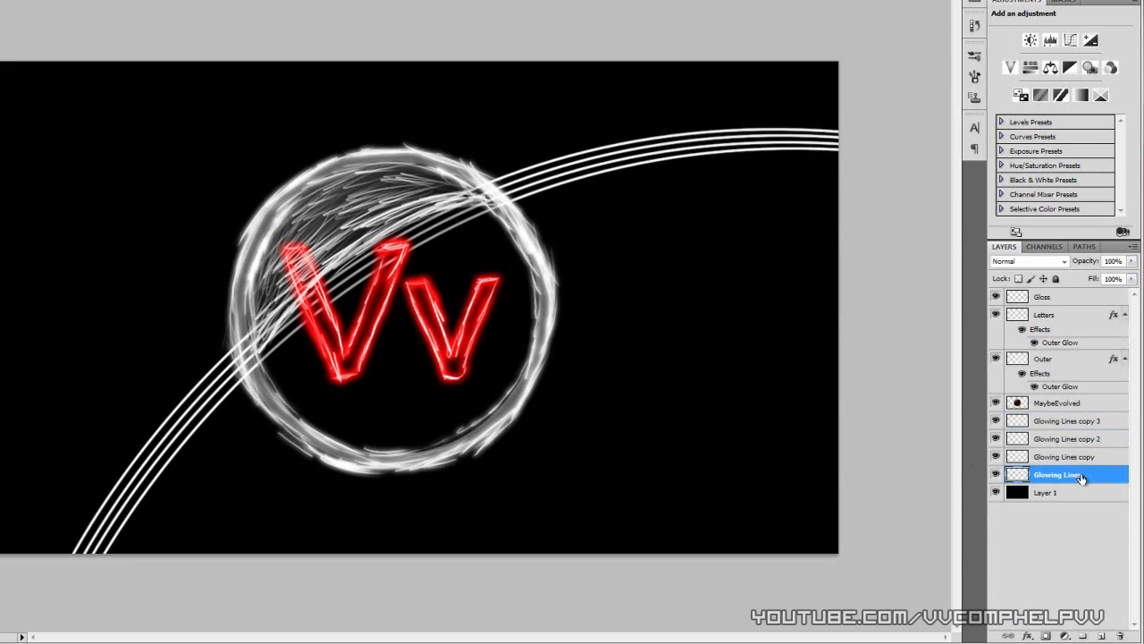
{"action": "left_click", "coordinate": [1072, 420], "text": "shift"}
{"action": "right_click", "coordinate": [1072, 421]}
{"action": "left_click", "coordinate": [1065, 384]}
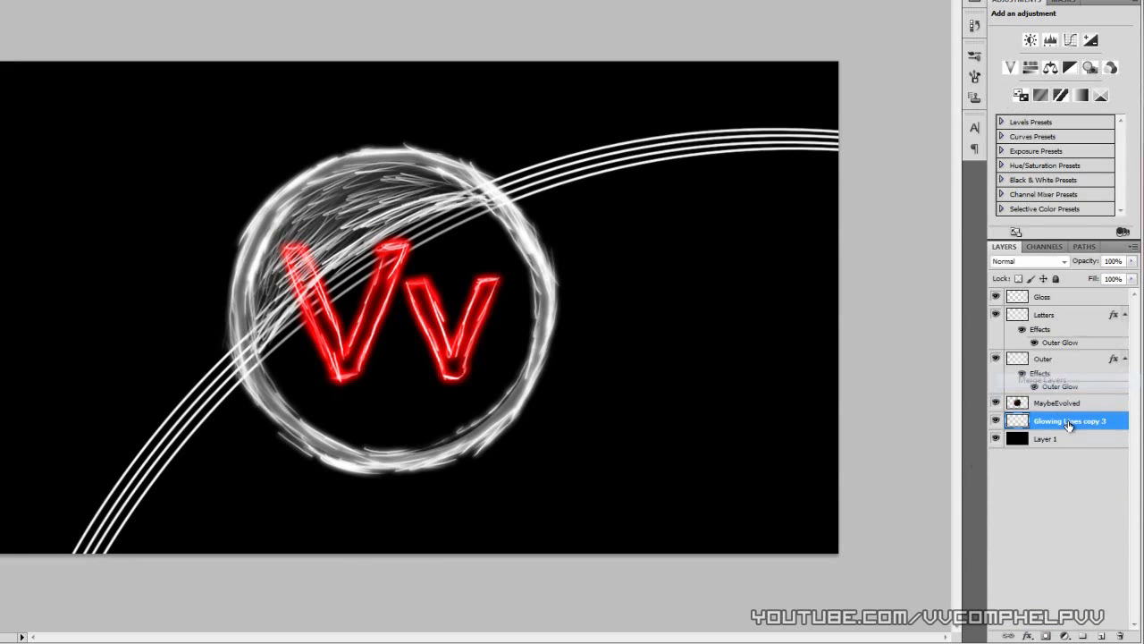
{"action": "left_click_drag", "start_coordinate": [1069, 420], "coordinate": [1101, 635]}
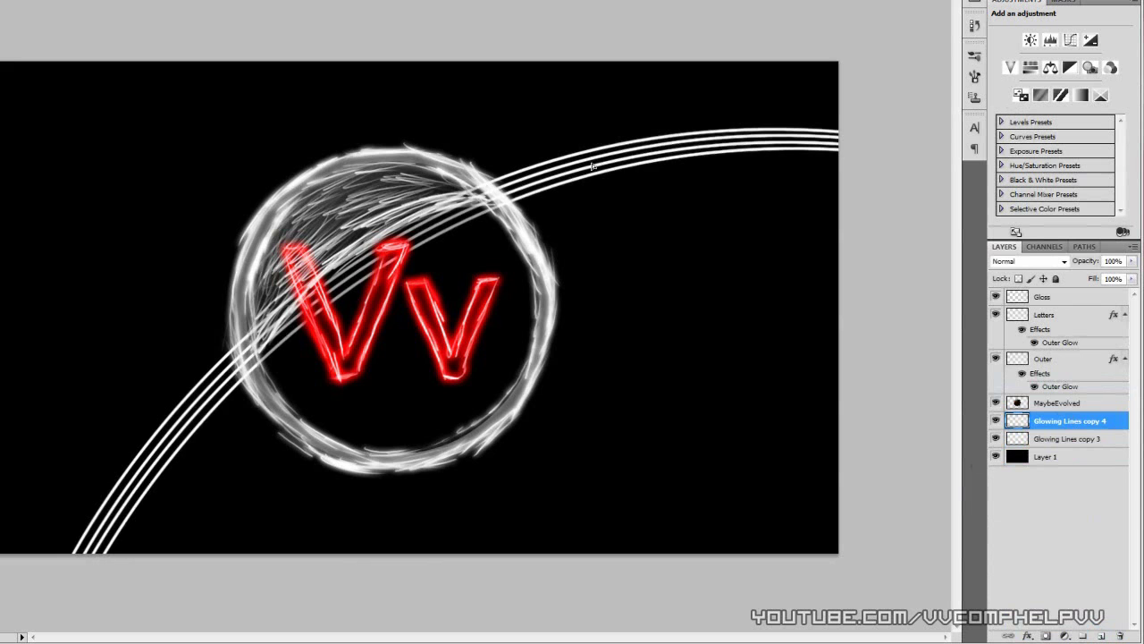
{"action": "left_click_drag", "start_coordinate": [591, 165], "coordinate": [613, 189]}
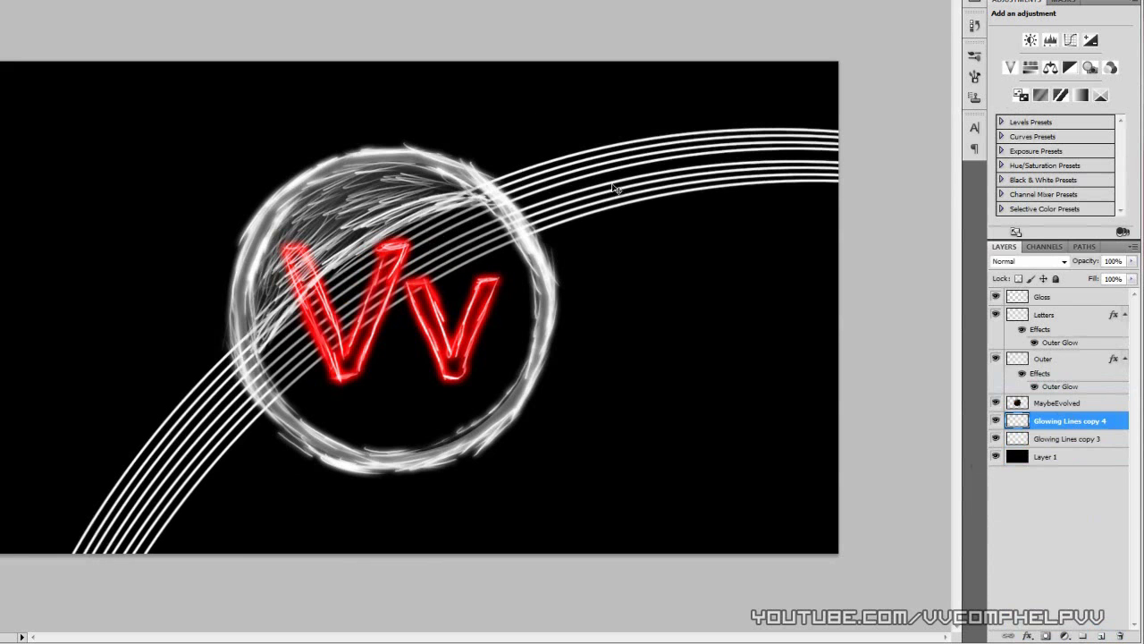
{"action": "key", "text": "ctrl+alt+shift+t"}
- Merge the line sets into one bundle layer and duplicate it
{"action": "left_click", "coordinate": [1067, 438], "text": "shift"}
{"action": "right_click", "coordinate": [1073, 421]}
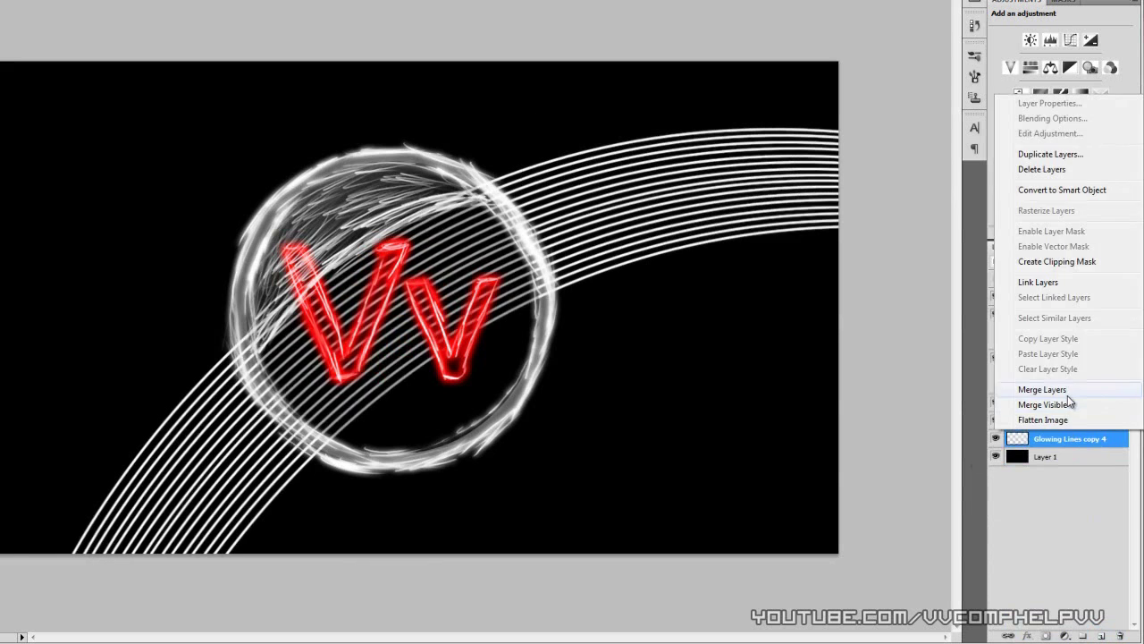
{"action": "left_click", "coordinate": [1064, 388]}
{"action": "left_click_drag", "start_coordinate": [1073, 420], "coordinate": [1101, 635]}
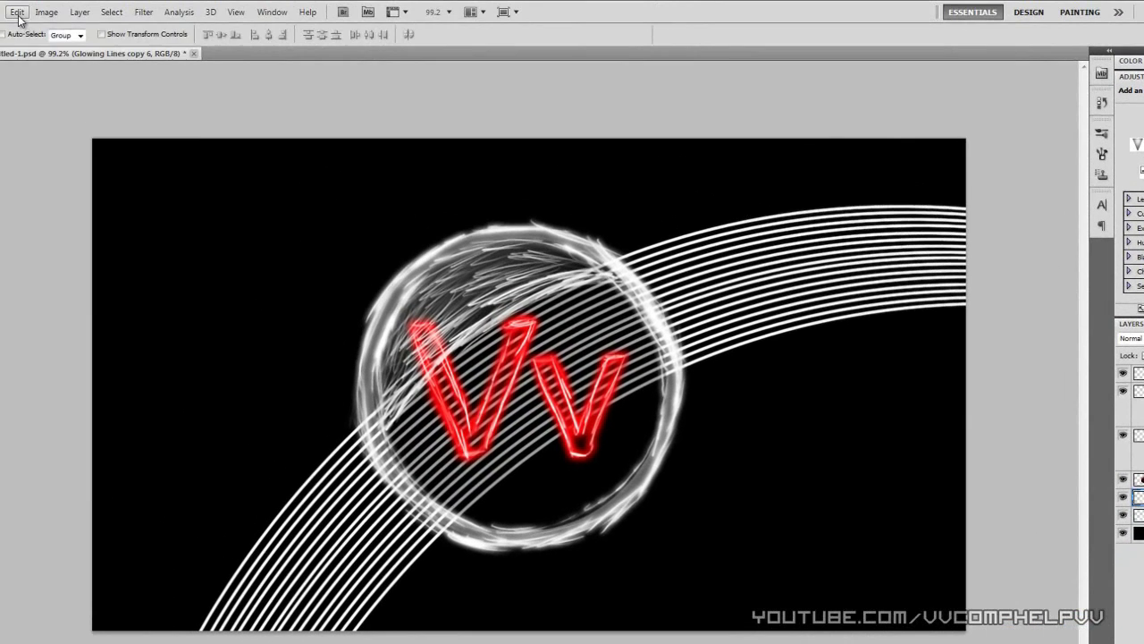
- Flip the copied bundle vertically and move it so it crosses the circle
{"action": "left_click", "coordinate": [17, 11]}
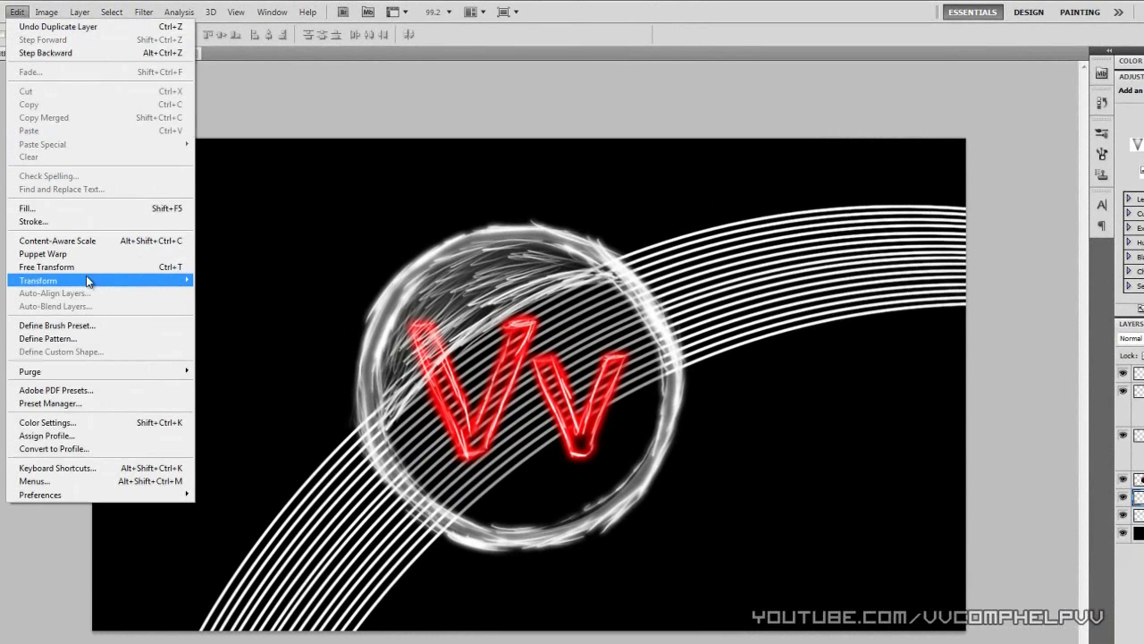
{"action": "mouse_move", "coordinate": [90, 280]}
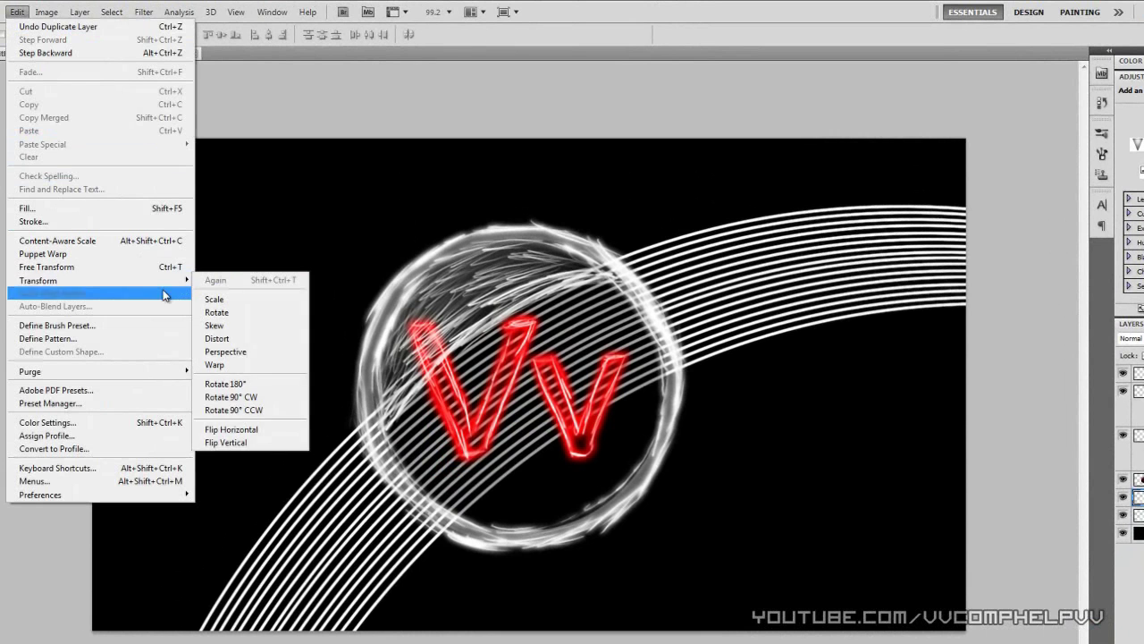
{"action": "left_click", "coordinate": [228, 442]}
{"action": "left_click_drag", "start_coordinate": [620, 614], "coordinate": [628, 391]}
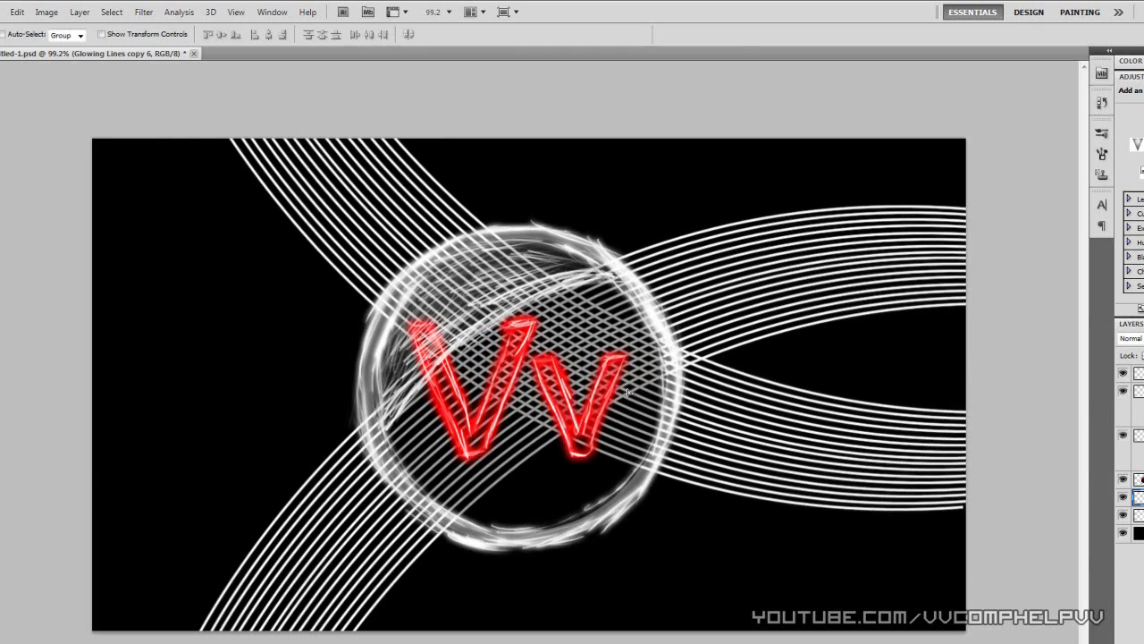
{"action": "left_click_drag", "start_coordinate": [856, 461], "coordinate": [868, 510]}
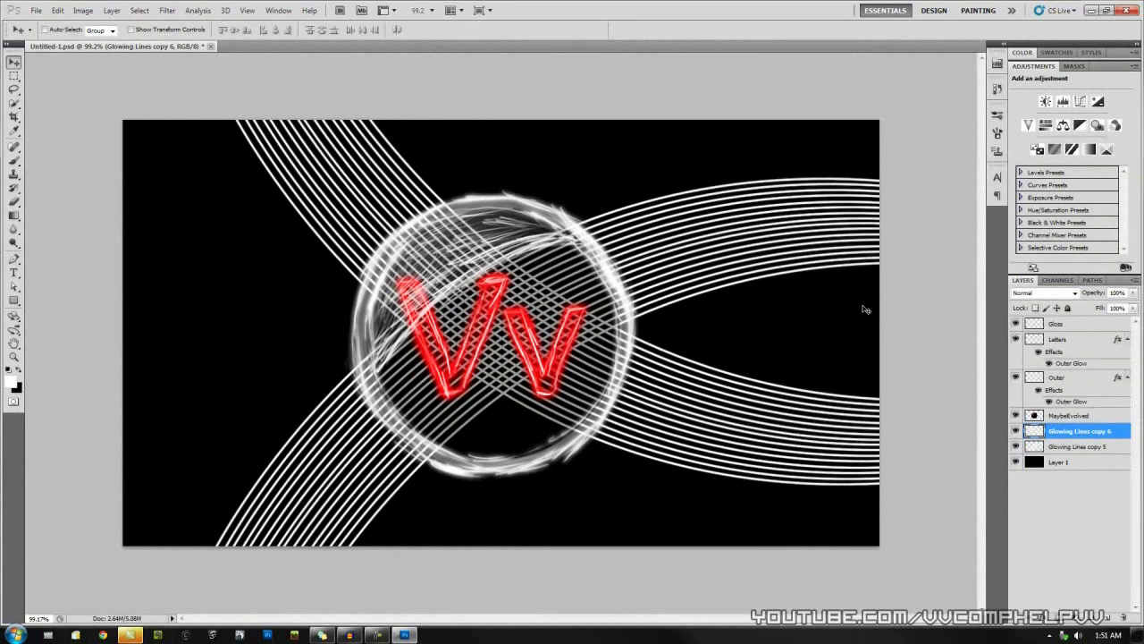
{"action": "key", "text": "ctrl+z"}
{"action": "key", "text": "ctrl+z"}
{"action": "key", "text": "ctrl+z"}
{"action": "key", "text": "ctrl+z"}
{"action": "key", "text": "ctrl+z"}
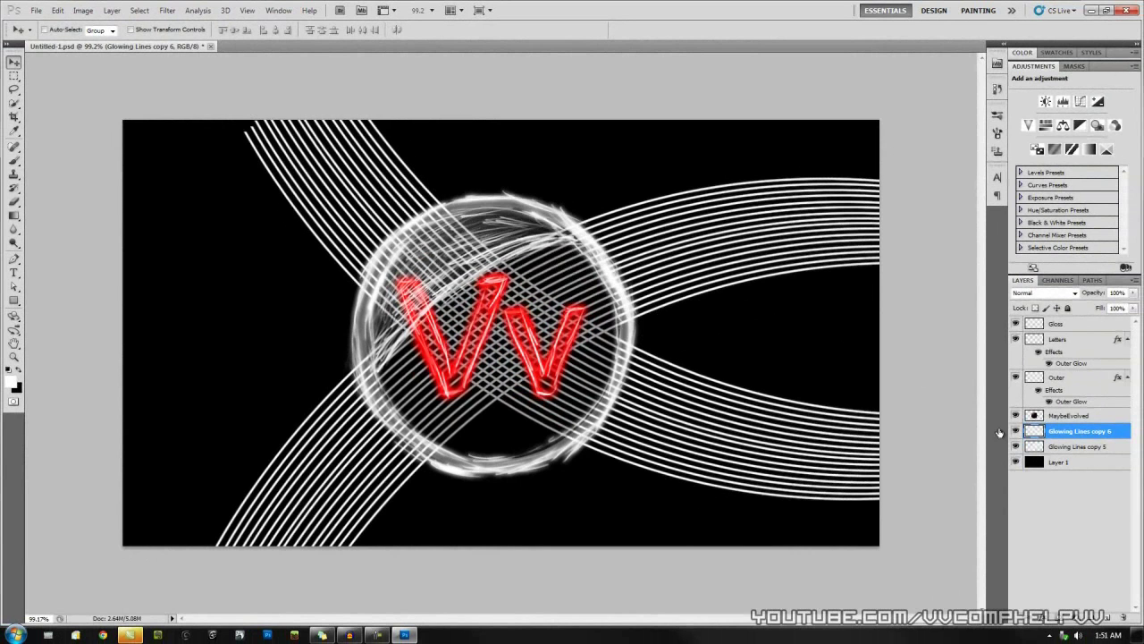
- Rotate both bundles together about 8 degrees and reposition them slightly
{"action": "left_click", "coordinate": [1072, 445], "text": "shift"}
{"action": "key", "text": "ctrl+t"}
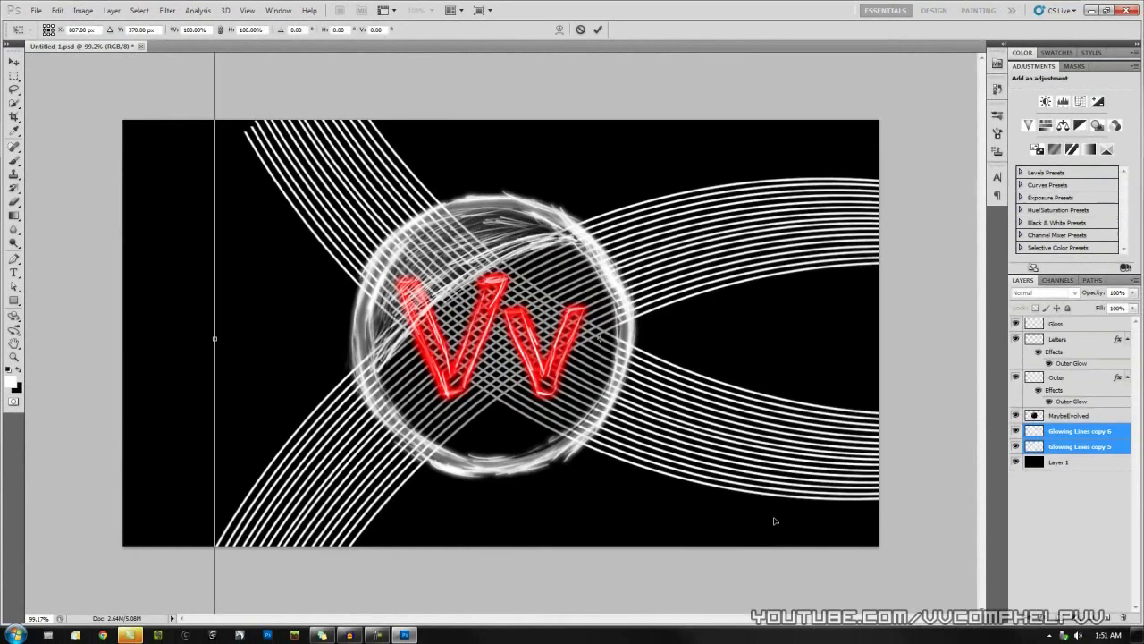
{"action": "left_click_drag", "start_coordinate": [123, 205], "coordinate": [102, 263]}
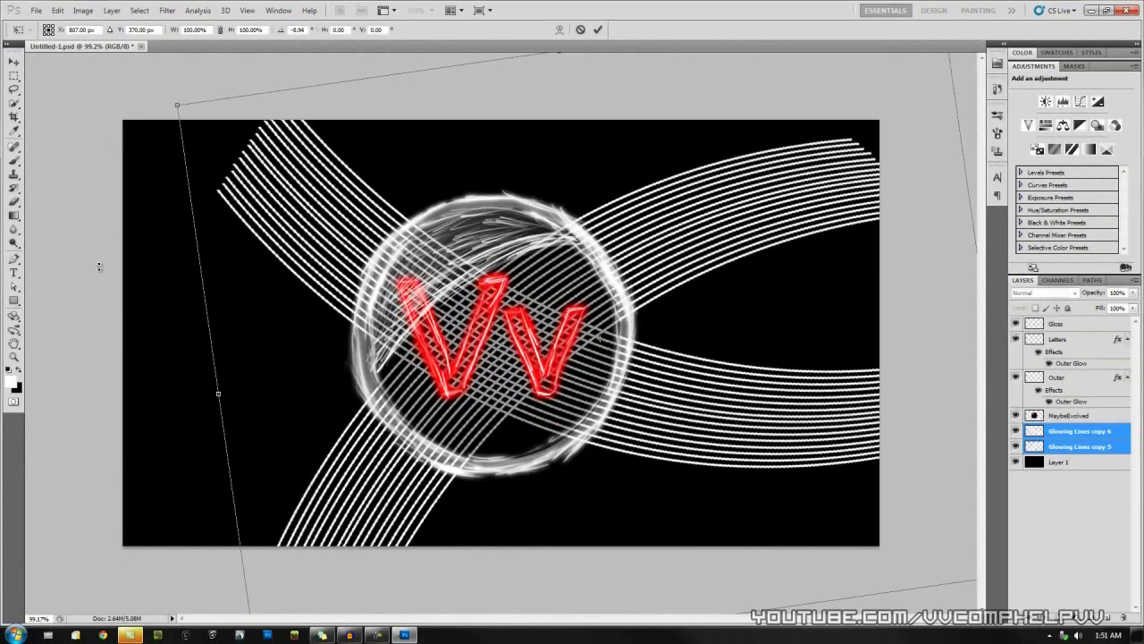
{"action": "left_click_drag", "start_coordinate": [754, 366], "coordinate": [741, 301]}
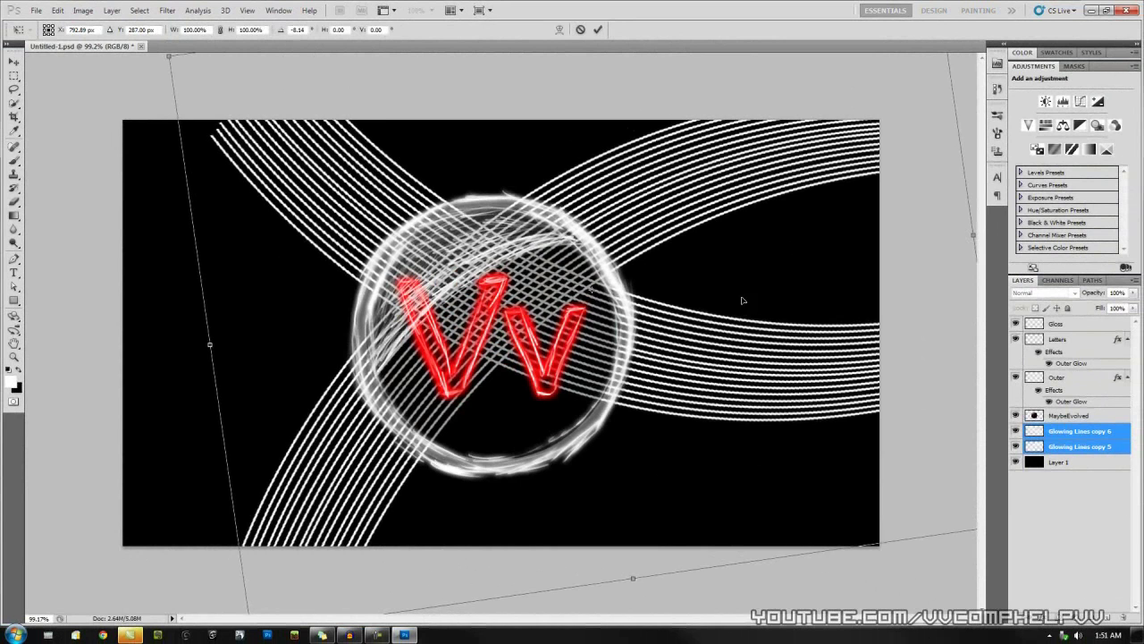
{"action": "left_click", "coordinate": [598, 29]}
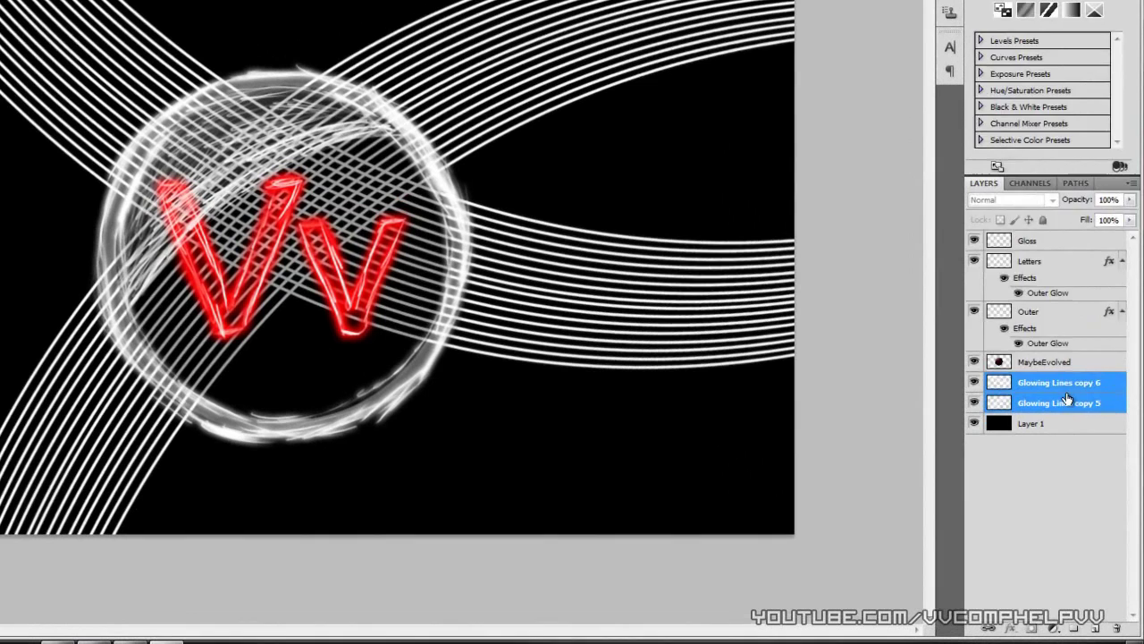
- Merge the two bundles into one layer and toggle its visibility to compare
{"action": "right_click", "coordinate": [1063, 447]}
{"action": "left_click", "coordinate": [1078, 414]}
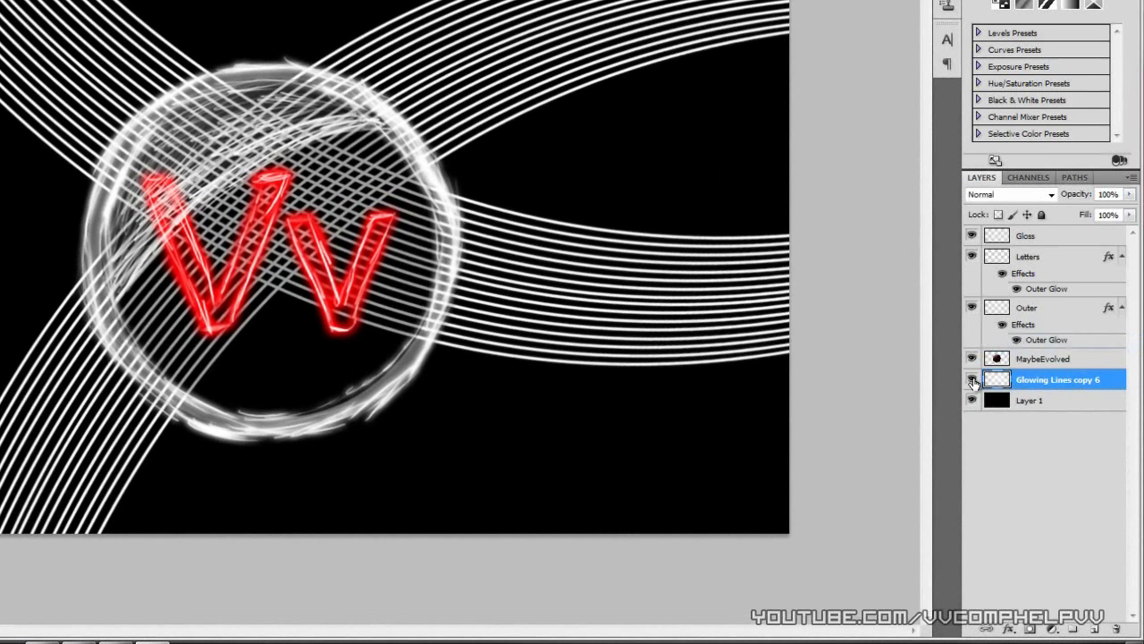
{"action": "left_click", "coordinate": [973, 380]}
{"action": "left_click", "coordinate": [973, 381]}
{"action": "left_click", "coordinate": [972, 381]}
{"action": "left_click", "coordinate": [973, 381]}
- Add a layer mask and paint black with a 300 px brush over the circle interior
{"action": "left_click", "coordinate": [1030, 629]}
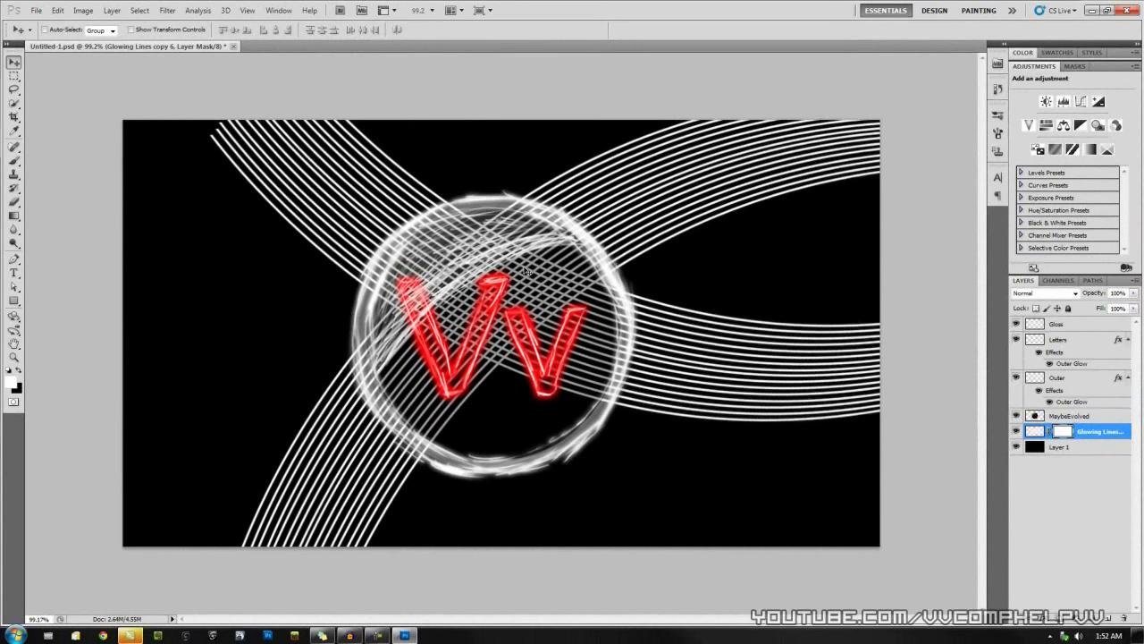
{"action": "key", "text": "x"}
{"action": "left_click", "coordinate": [14, 161]}
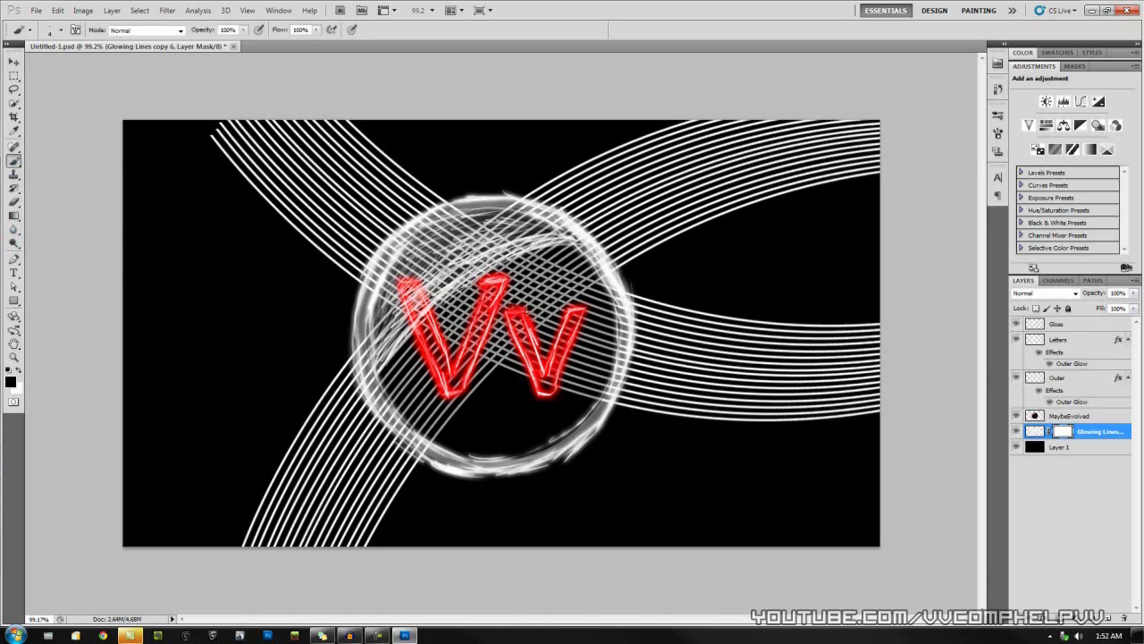
{"action": "key", "text": "bracketright"}
{"action": "key", "text": "bracketright"}
{"action": "key", "text": "bracketright"}
{"action": "key", "text": "bracketright"}
{"action": "key", "text": "bracketright"}
{"action": "key", "text": "bracketright"}
{"action": "key", "text": "bracketright"}
{"action": "key", "text": "bracketright"}
{"action": "key", "text": "bracketright"}
{"action": "key", "text": "bracketright"}
{"action": "key", "text": "bracketright"}
{"action": "key", "text": "bracketright"}
{"action": "key", "text": "bracketright"}
{"action": "mouse_move", "coordinate": [521, 297]}
{"action": "left_mouse_down"}
{"action": "mouse_move", "coordinate": [505, 324]}
{"action": "mouse_move", "coordinate": [470, 312]}
{"action": "mouse_move", "coordinate": [466, 276]}
{"action": "mouse_move", "coordinate": [484, 302]}
{"action": "mouse_move", "coordinate": [481, 325]}
{"action": "mouse_move", "coordinate": [462, 320]}
{"action": "mouse_move", "coordinate": [483, 340]}
{"action": "mouse_move", "coordinate": [454, 333]}
{"action": "mouse_move", "coordinate": [483, 358]}
{"action": "mouse_move", "coordinate": [529, 353]}
{"action": "mouse_move", "coordinate": [538, 328]}
{"action": "mouse_move", "coordinate": [520, 296]}
{"action": "mouse_move", "coordinate": [461, 290]}
{"action": "left_mouse_up"}
{"action": "key", "text": "backslash"}
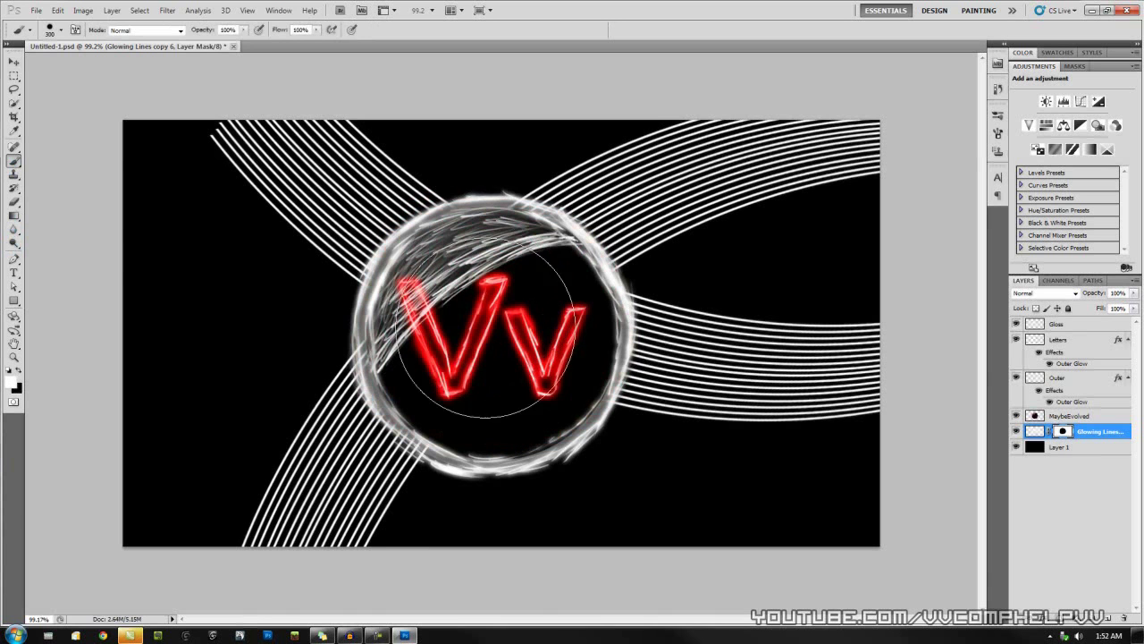
{"action": "key", "text": "x"}
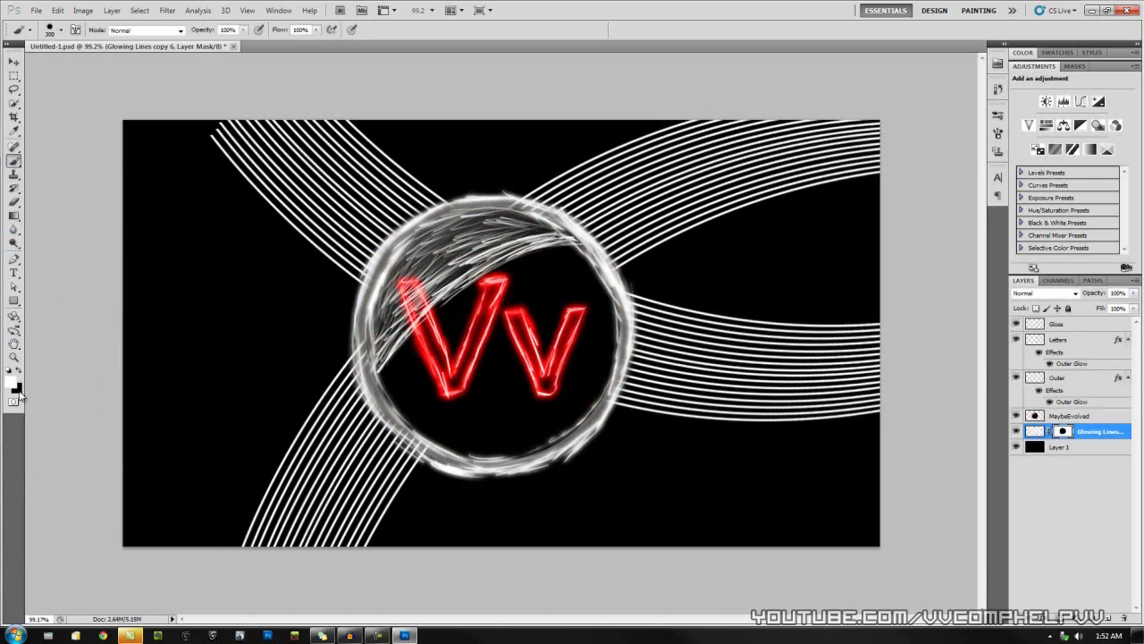
{"action": "key", "text": "x"}
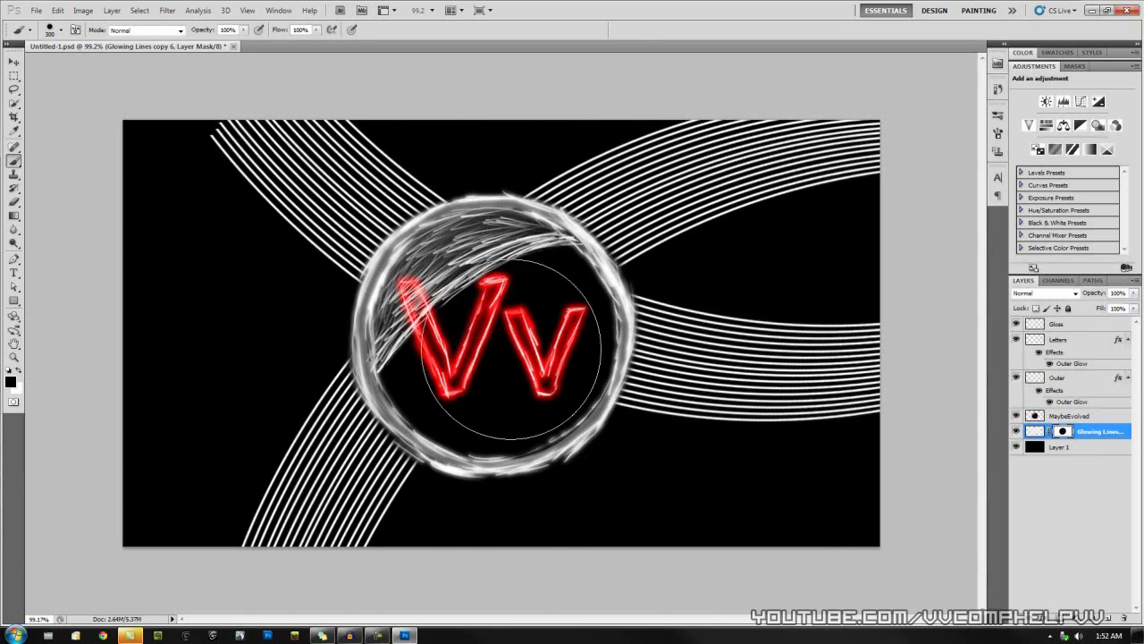
{"action": "scroll", "coordinate": [625, 322], "scroll_direction": "down", "scroll_amount": 3}
{"action": "scroll", "coordinate": [612, 308], "scroll_direction": "up", "scroll_amount": 2}
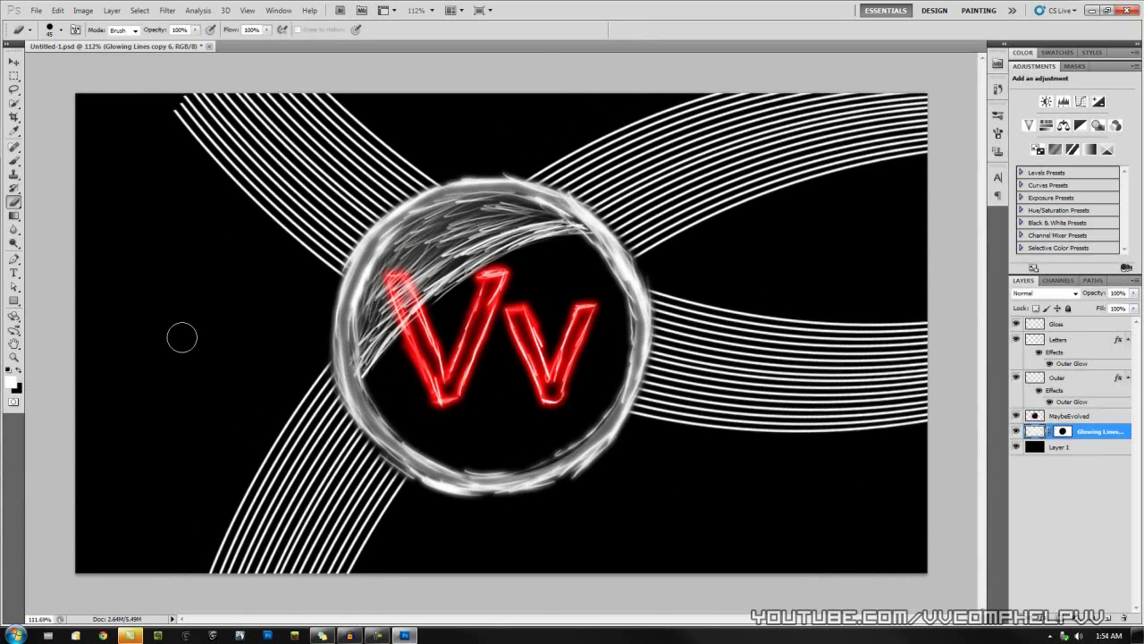
- Add a new empty layer named 'little streaks'
{"action": "double_click", "coordinate": [615, 7]}
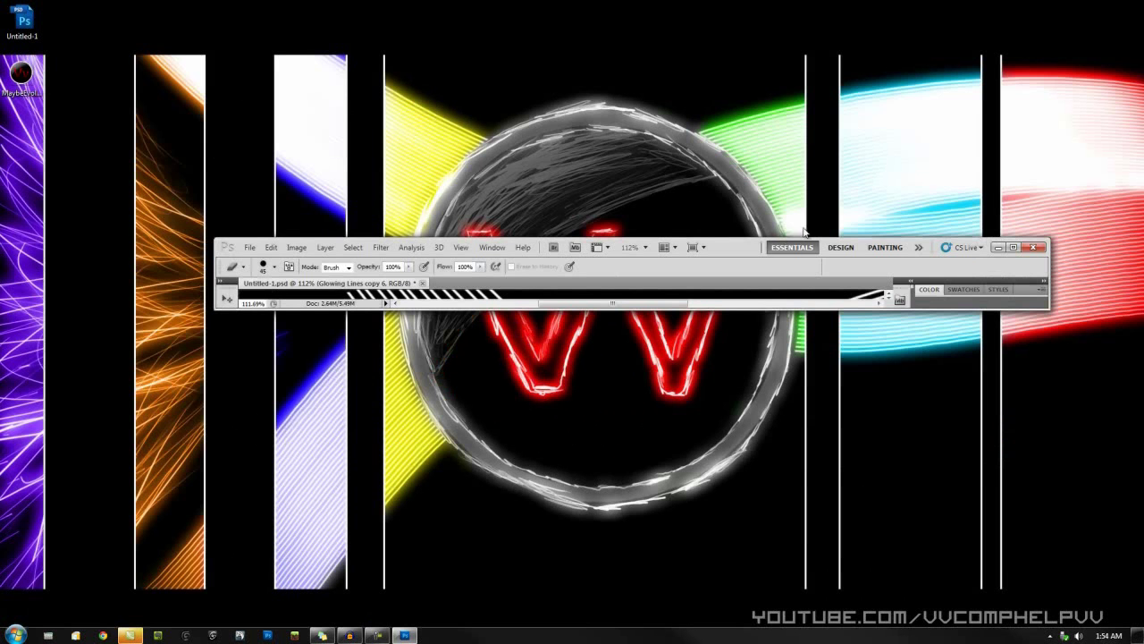
{"action": "double_click", "coordinate": [747, 252]}
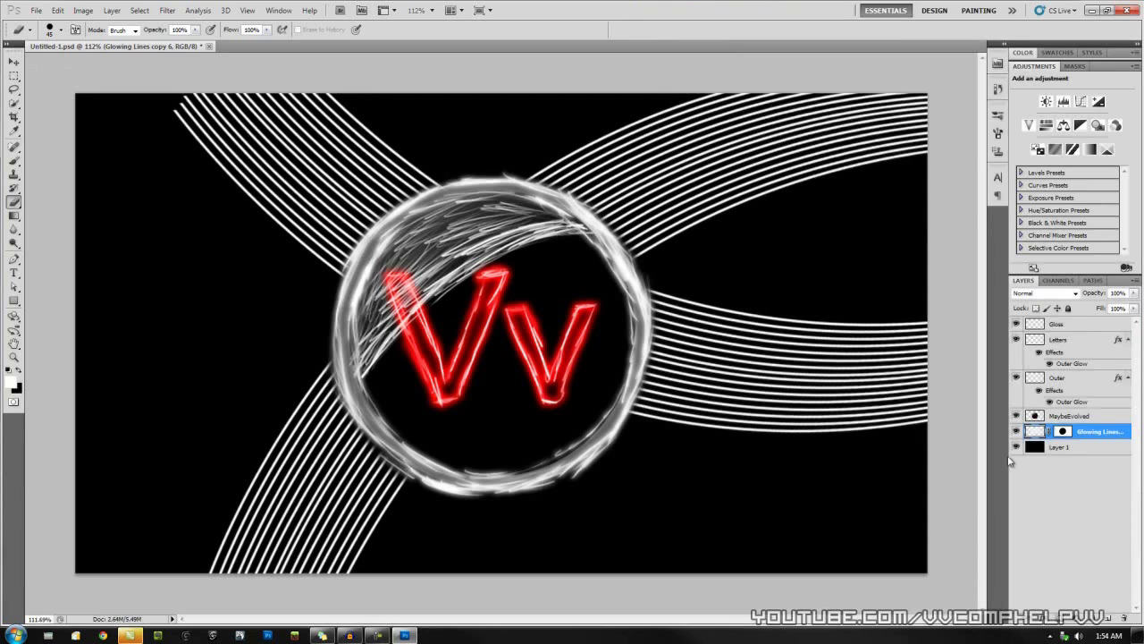
{"action": "left_click", "coordinate": [1109, 618]}
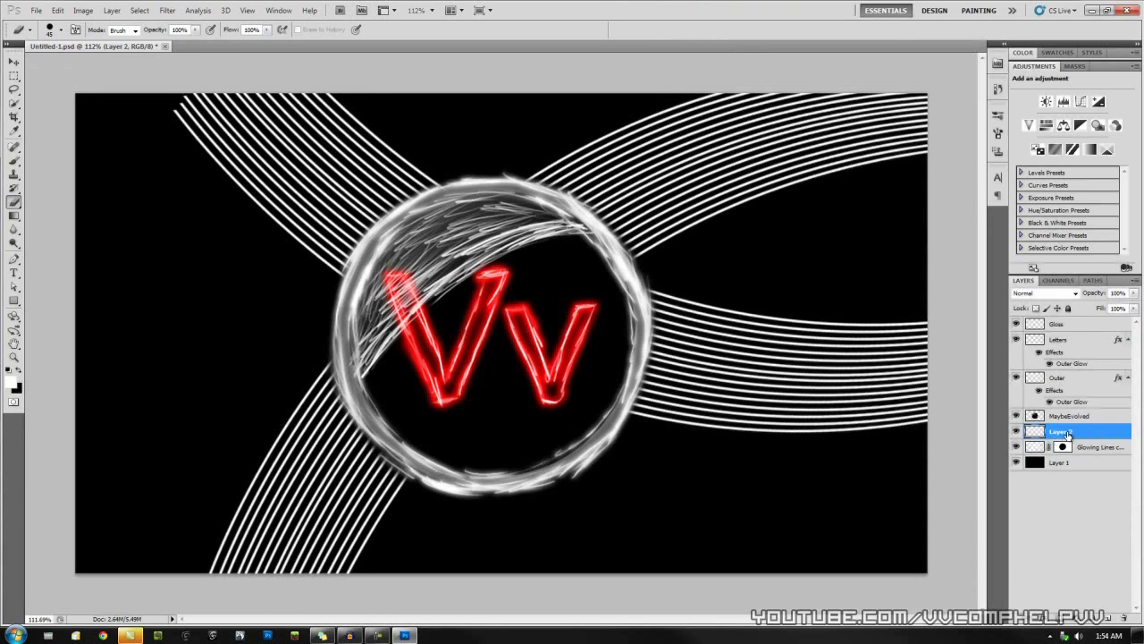
{"action": "double_click", "coordinate": [1067, 433]}
{"action": "type", "text": "little streaks"}
{"action": "key", "text": "Return"}
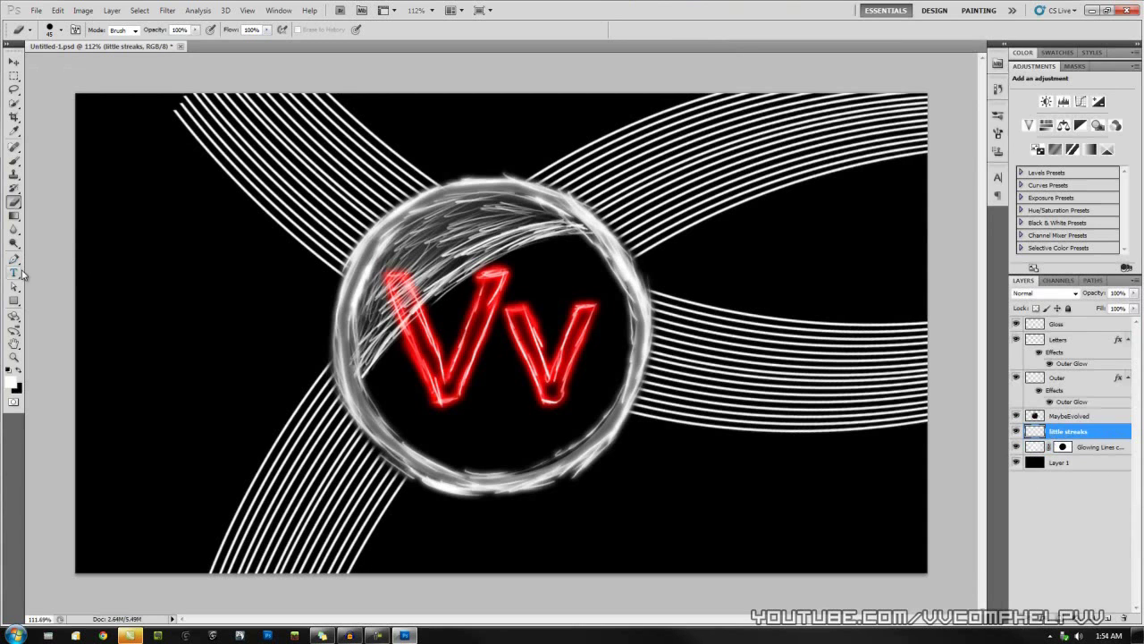
- Make the brush much smaller with 0% hardness, ready to paint
{"action": "right_click", "coordinate": [224, 269]}
{"action": "left_click_drag", "start_coordinate": [269, 295], "coordinate": [236, 295]}
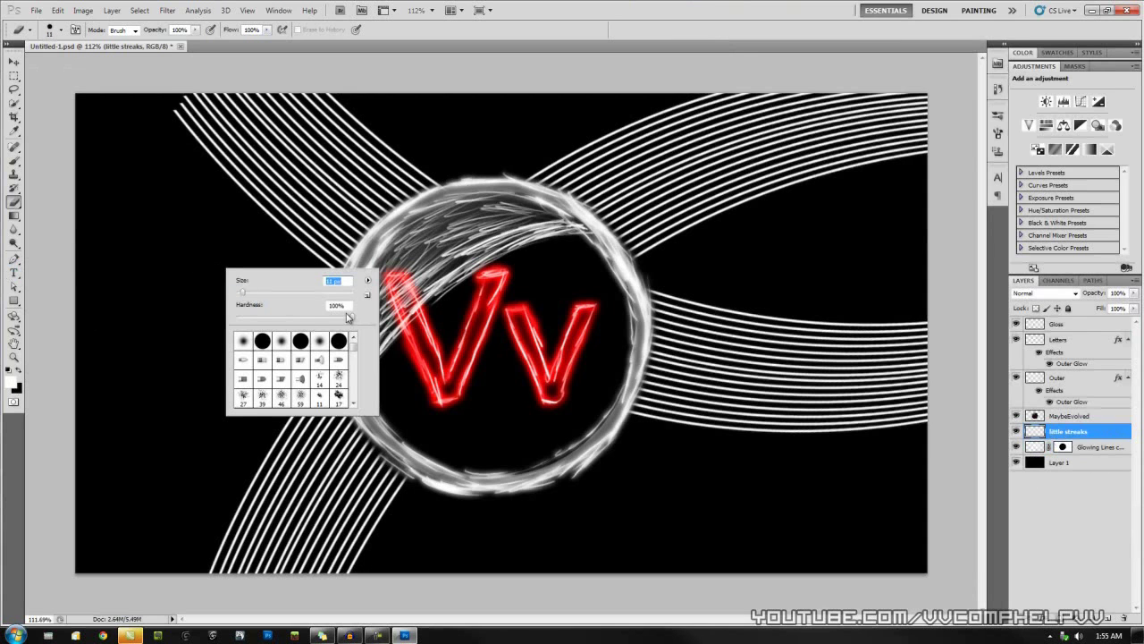
{"action": "left_click_drag", "start_coordinate": [347, 317], "coordinate": [234, 317]}
{"action": "key", "text": "Return"}
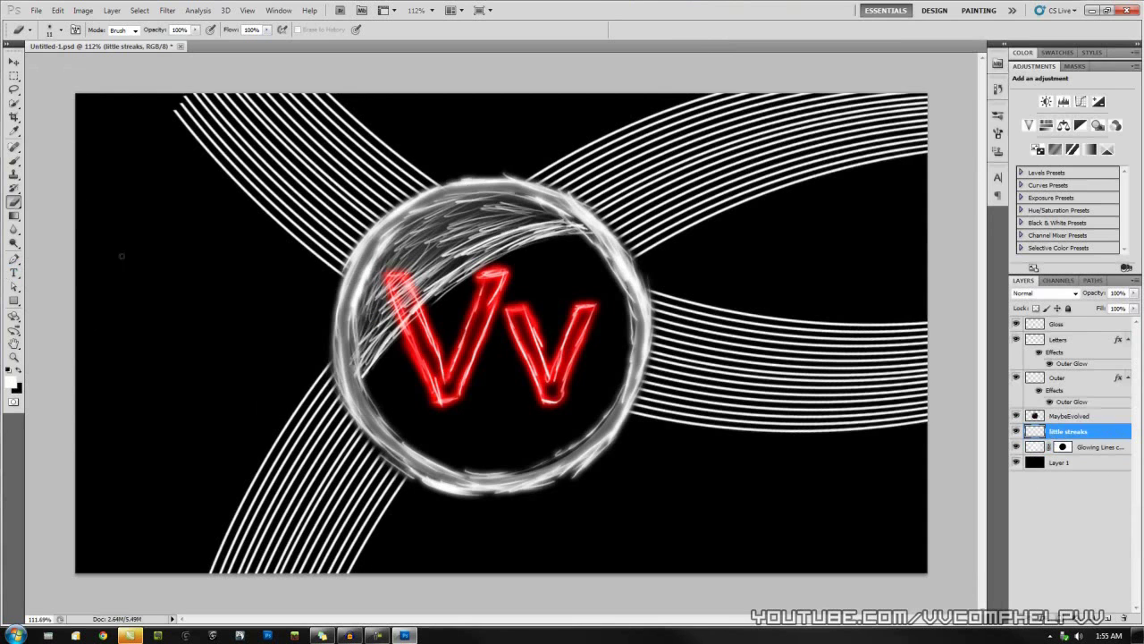
{"action": "left_click", "coordinate": [15, 161]}
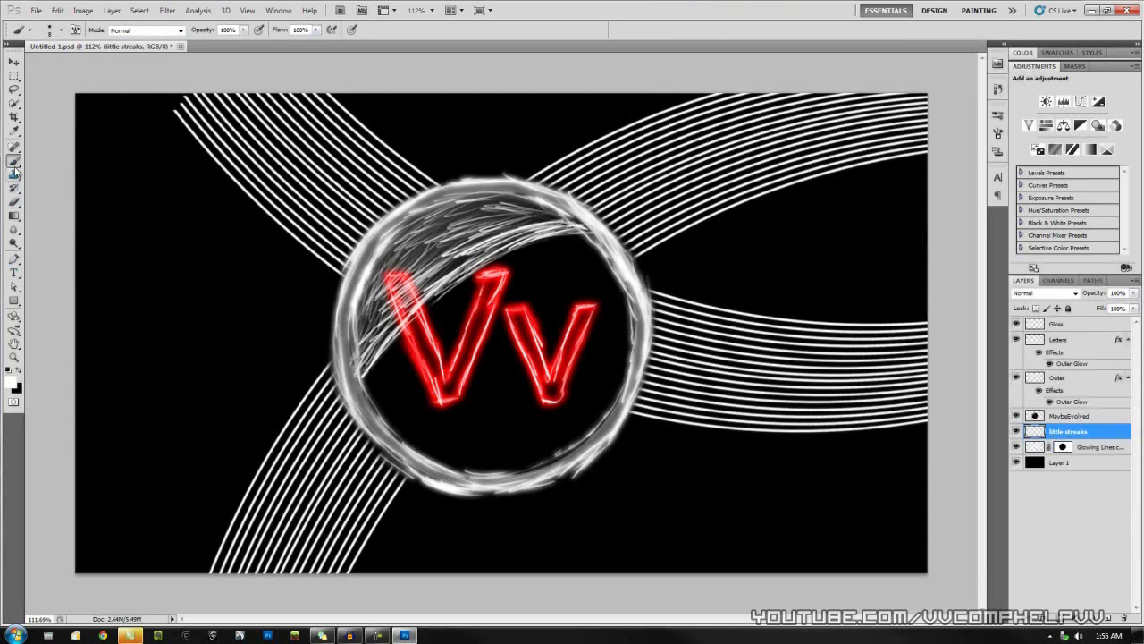
- Paint thin white curved streaks fanning in from the left edge toward the centre
{"action": "left_click_drag", "start_coordinate": [77, 184], "coordinate": [193, 290]}
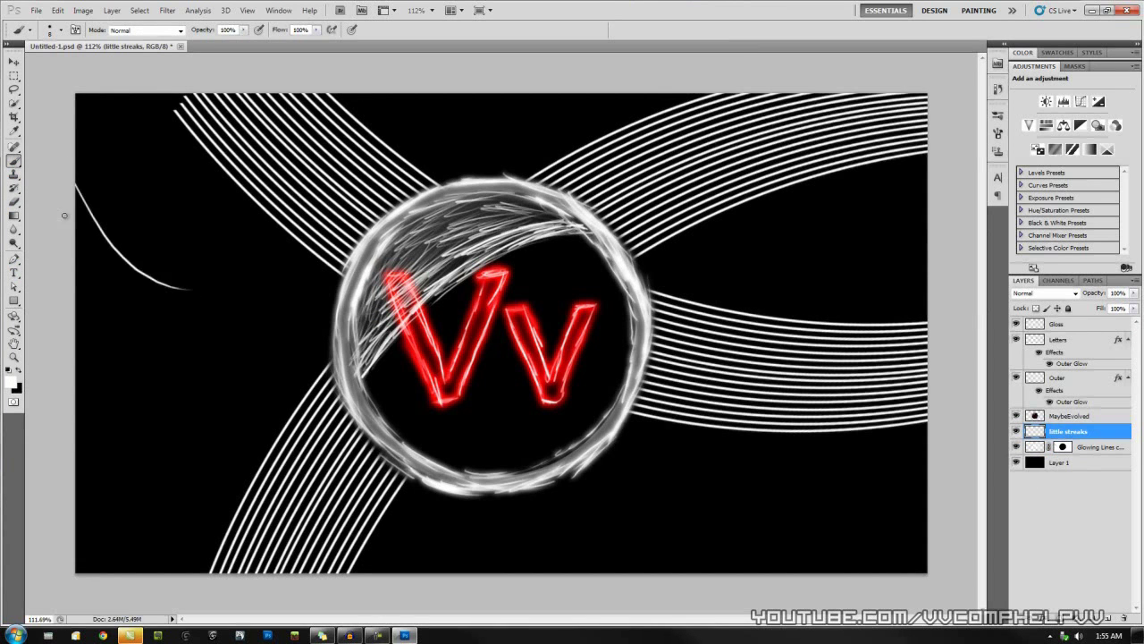
{"action": "left_click_drag", "start_coordinate": [75, 211], "coordinate": [204, 306]}
{"action": "left_click_drag", "start_coordinate": [76, 288], "coordinate": [214, 330]}
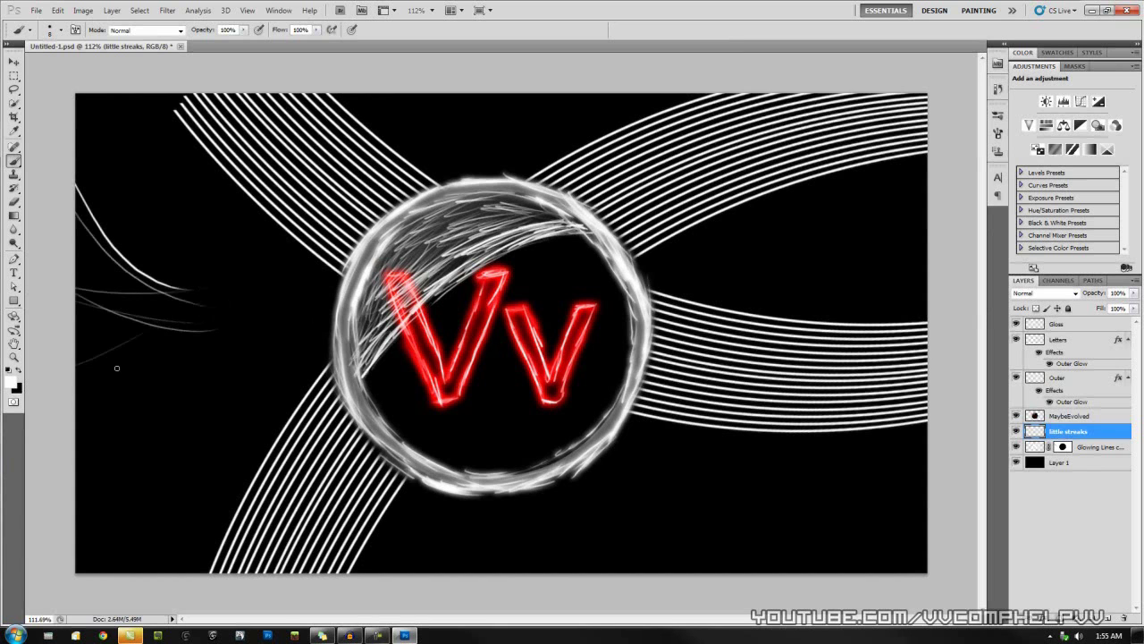
{"action": "left_click_drag", "start_coordinate": [76, 420], "coordinate": [209, 320]}
{"action": "left_click_drag", "start_coordinate": [75, 495], "coordinate": [229, 342]}
{"action": "mouse_move", "coordinate": [100, 476]}
{"action": "left_mouse_down"}
{"action": "mouse_move", "coordinate": [241, 365]}
{"action": "mouse_move", "coordinate": [243, 345]}
{"action": "left_mouse_up"}
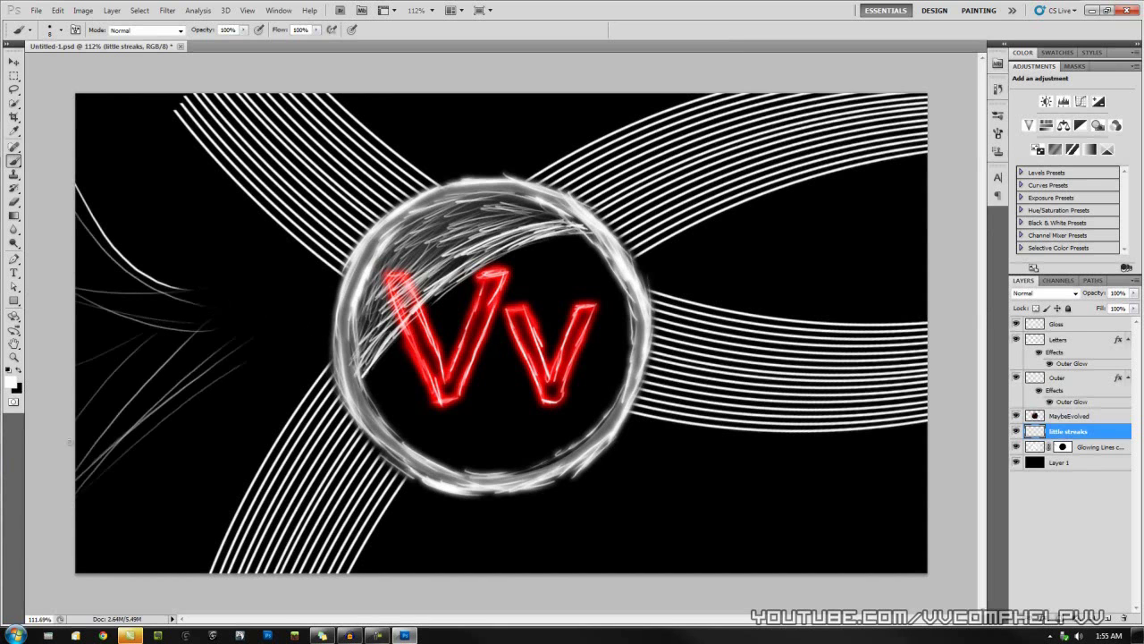
{"action": "left_click_drag", "start_coordinate": [84, 429], "coordinate": [235, 334]}
{"action": "left_click_drag", "start_coordinate": [76, 383], "coordinate": [211, 341]}
{"action": "left_click_drag", "start_coordinate": [89, 349], "coordinate": [225, 334]}
{"action": "mouse_move", "coordinate": [75, 333]}
{"action": "left_mouse_down"}
{"action": "mouse_move", "coordinate": [218, 314]}
{"action": "mouse_move", "coordinate": [227, 267]}
{"action": "left_mouse_up"}
{"action": "left_click_drag", "start_coordinate": [100, 186], "coordinate": [162, 278]}
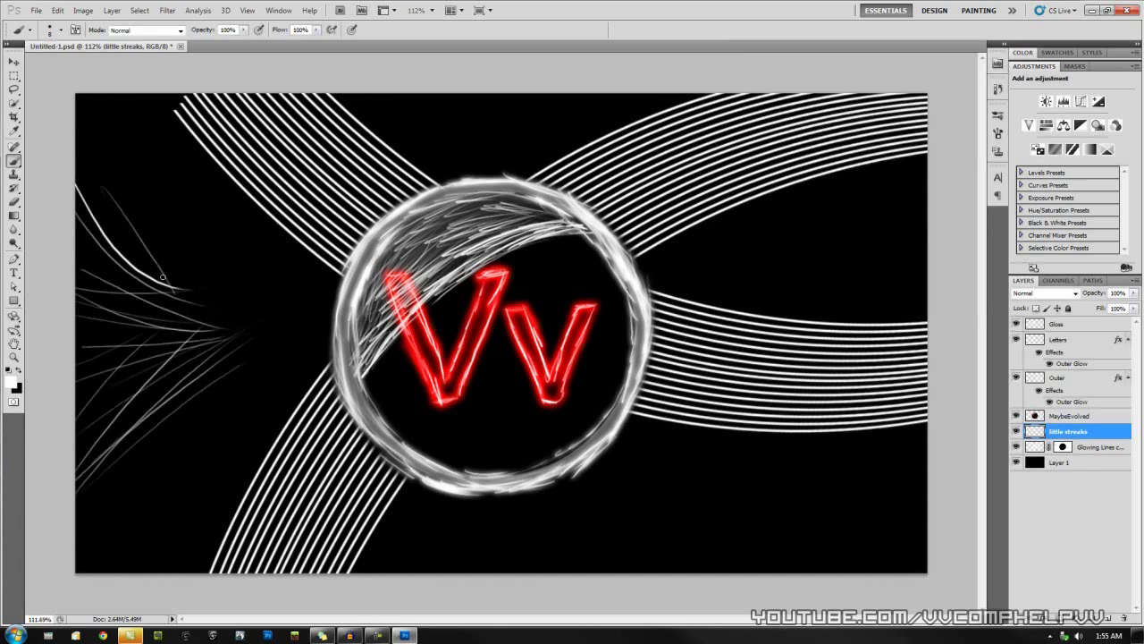
- Add more white streaks in the upper-left and lower-left areas to thicken the bundle
{"action": "left_click_drag", "start_coordinate": [90, 154], "coordinate": [192, 311]}
{"action": "left_click_drag", "start_coordinate": [92, 174], "coordinate": [220, 327]}
{"action": "left_click_drag", "start_coordinate": [80, 195], "coordinate": [209, 326]}
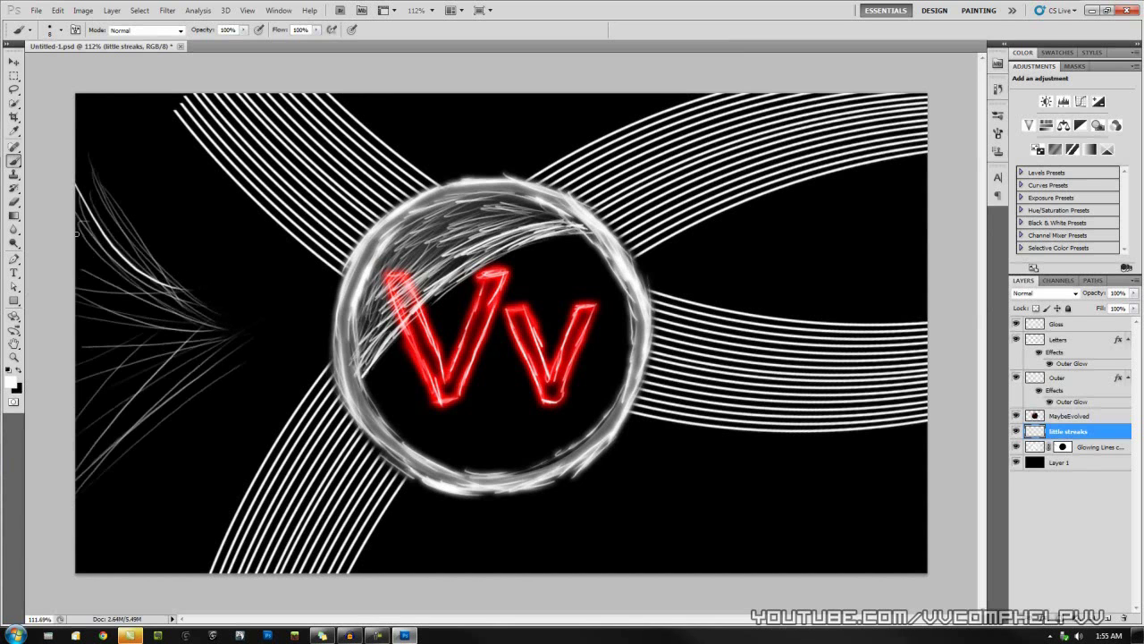
{"action": "left_click_drag", "start_coordinate": [76, 233], "coordinate": [231, 334]}
{"action": "left_click_drag", "start_coordinate": [75, 246], "coordinate": [208, 333]}
{"action": "mouse_move", "coordinate": [73, 516]}
{"action": "left_mouse_down"}
{"action": "mouse_move", "coordinate": [152, 432]}
{"action": "mouse_move", "coordinate": [236, 367]}
{"action": "left_mouse_up"}
{"action": "left_click_drag", "start_coordinate": [75, 488], "coordinate": [216, 361]}
{"action": "left_click_drag", "start_coordinate": [78, 452], "coordinate": [211, 350]}
{"action": "left_click_drag", "start_coordinate": [76, 429], "coordinate": [191, 350]}
{"action": "left_click_drag", "start_coordinate": [82, 401], "coordinate": [201, 330]}
{"action": "left_click_drag", "start_coordinate": [107, 357], "coordinate": [211, 332]}
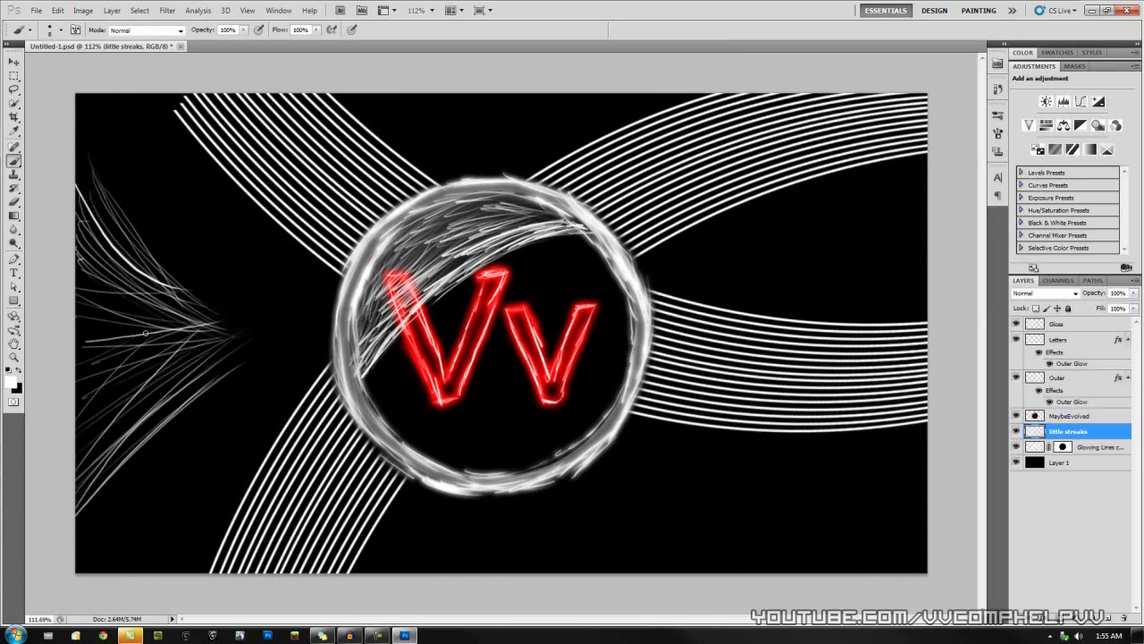
- Lengthen the streaks, then apply a white Normal outer glow: 100% opacity, 9% spread, 5 px
{"action": "left_click_drag", "start_coordinate": [86, 483], "coordinate": [277, 315]}
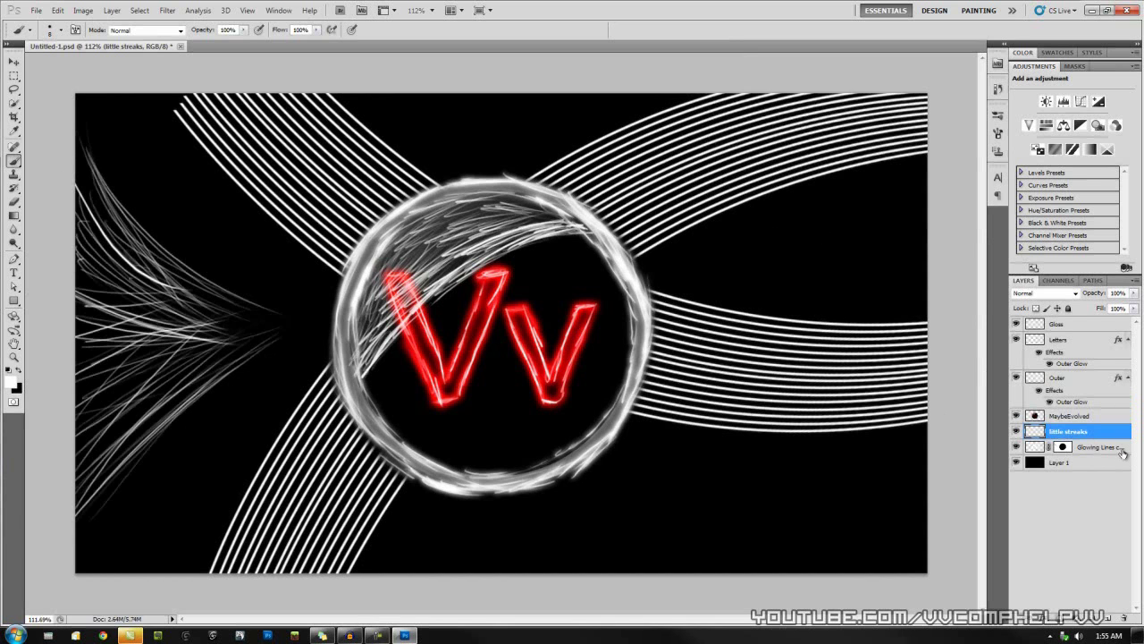
{"action": "right_click", "coordinate": [1083, 429]}
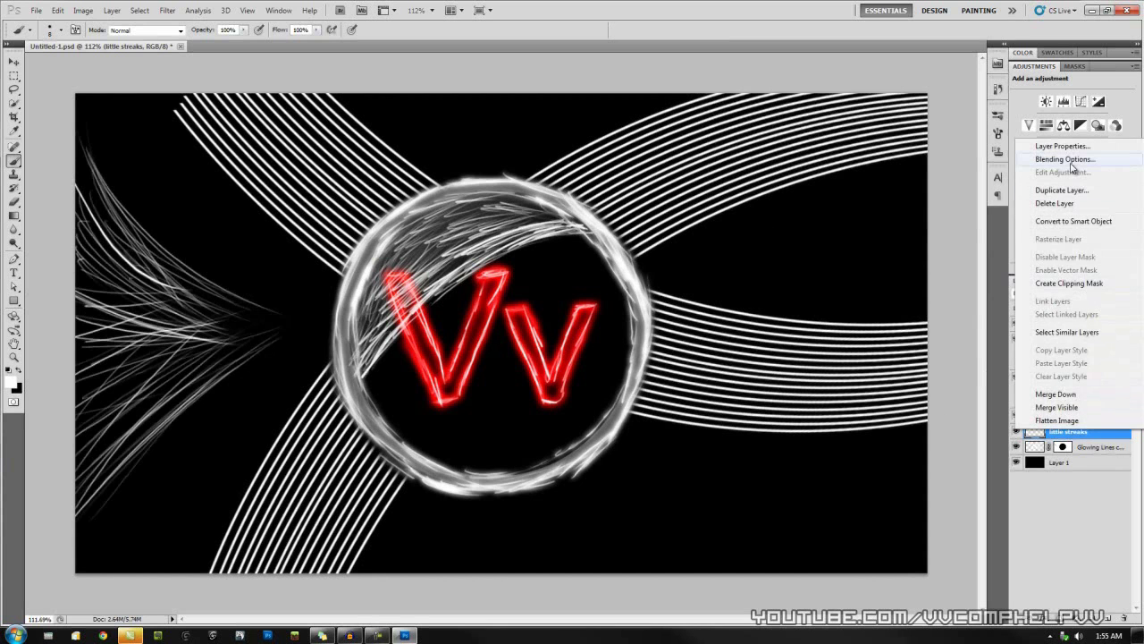
{"action": "left_click", "coordinate": [1070, 165]}
{"action": "left_click", "coordinate": [433, 268]}
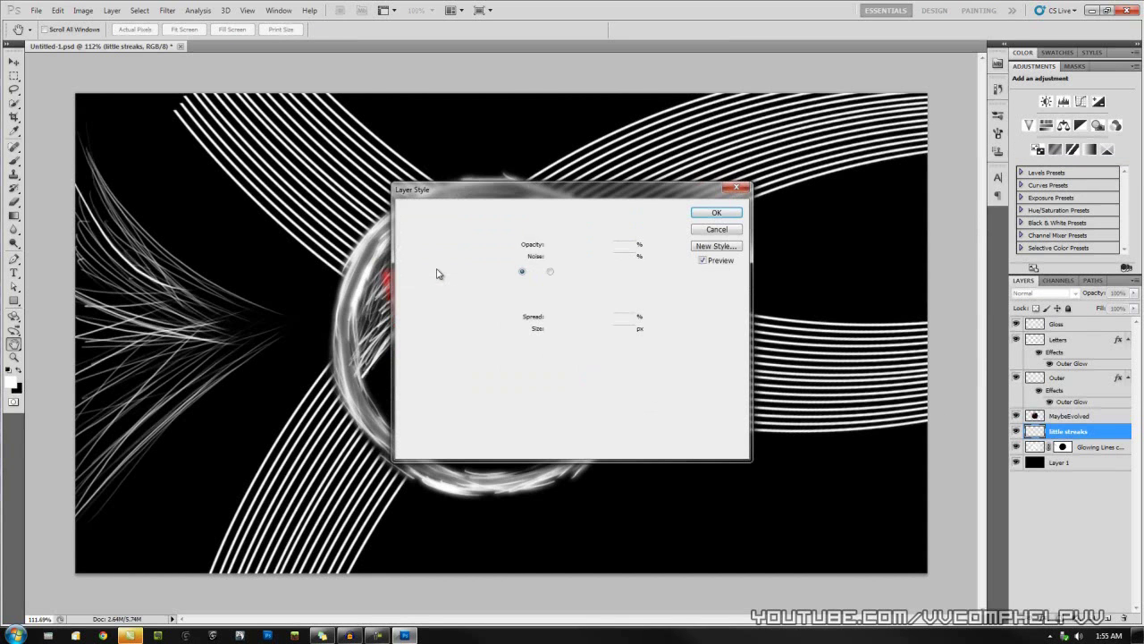
{"action": "left_click", "coordinate": [536, 272]}
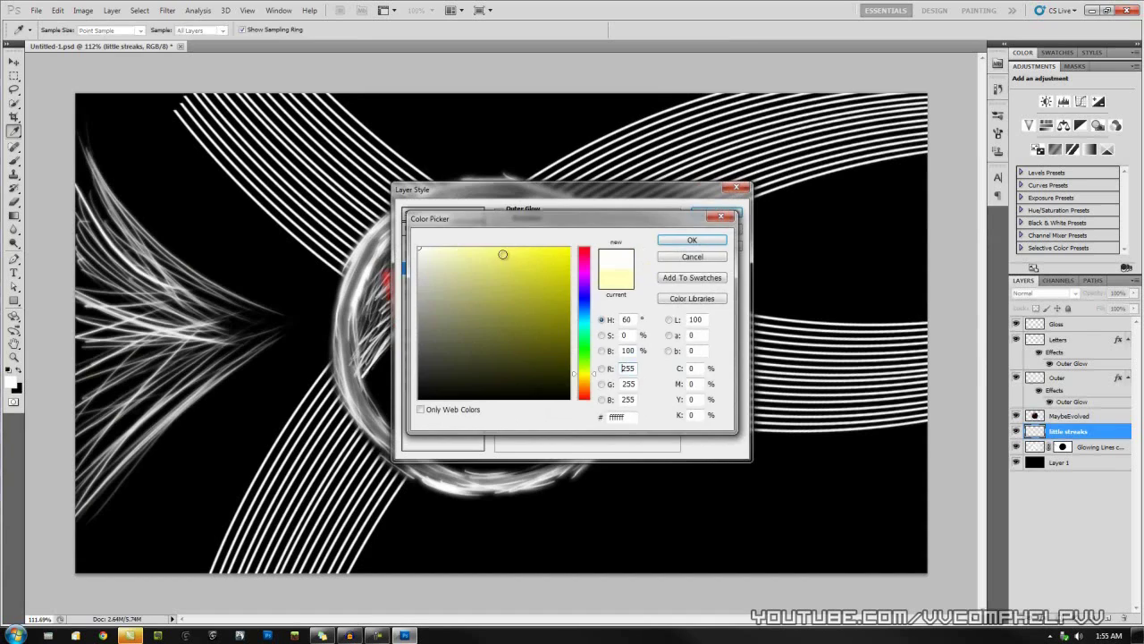
{"action": "left_click", "coordinate": [685, 244]}
{"action": "left_click", "coordinate": [606, 235]}
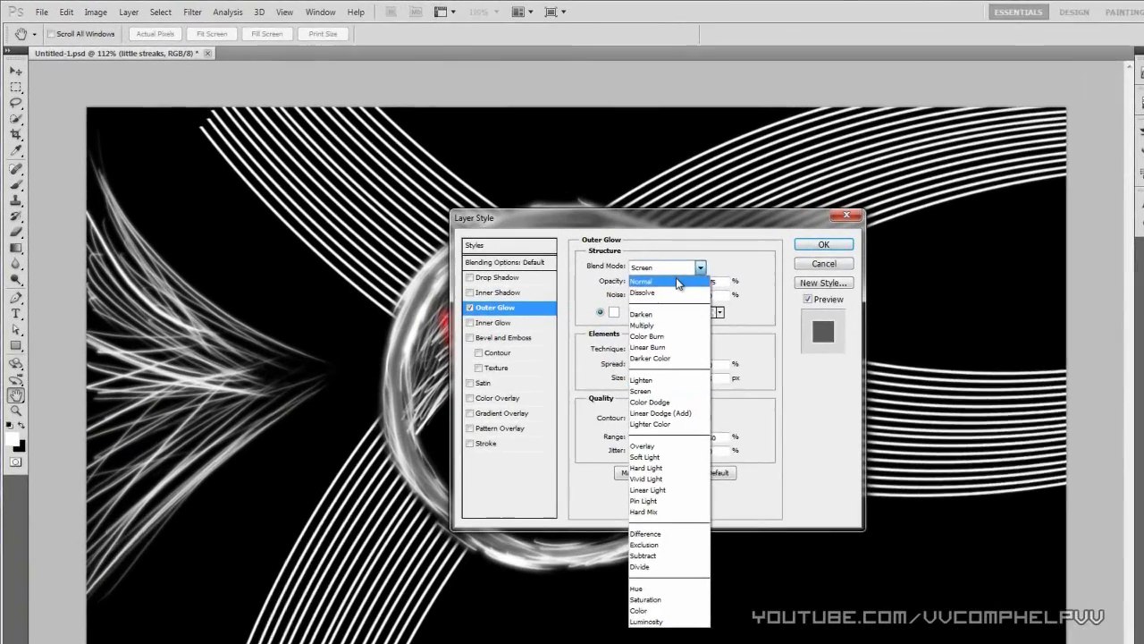
{"action": "left_click", "coordinate": [572, 255]}
{"action": "type", "text": "100"}
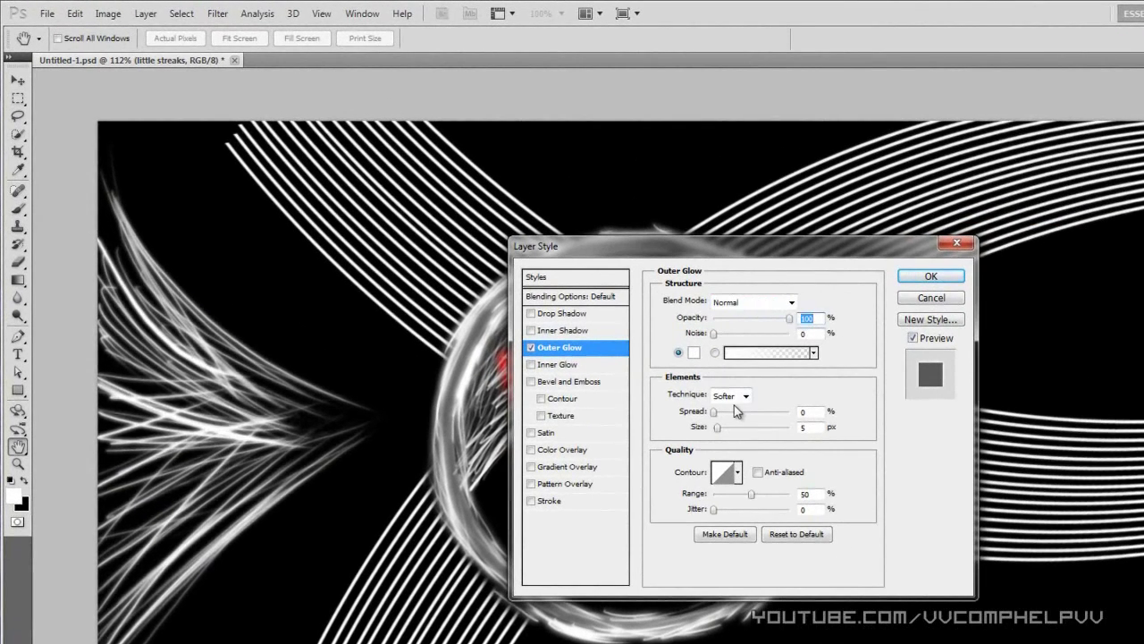
{"action": "mouse_move", "coordinate": [713, 411]}
{"action": "left_mouse_down"}
{"action": "mouse_move", "coordinate": [738, 427]}
{"action": "mouse_move", "coordinate": [720, 412]}
{"action": "mouse_move", "coordinate": [729, 429]}
{"action": "mouse_move", "coordinate": [720, 433]}
{"action": "mouse_move", "coordinate": [722, 418]}
{"action": "left_mouse_up"}
{"action": "left_click", "coordinate": [723, 415]}
{"action": "left_click", "coordinate": [919, 280]}
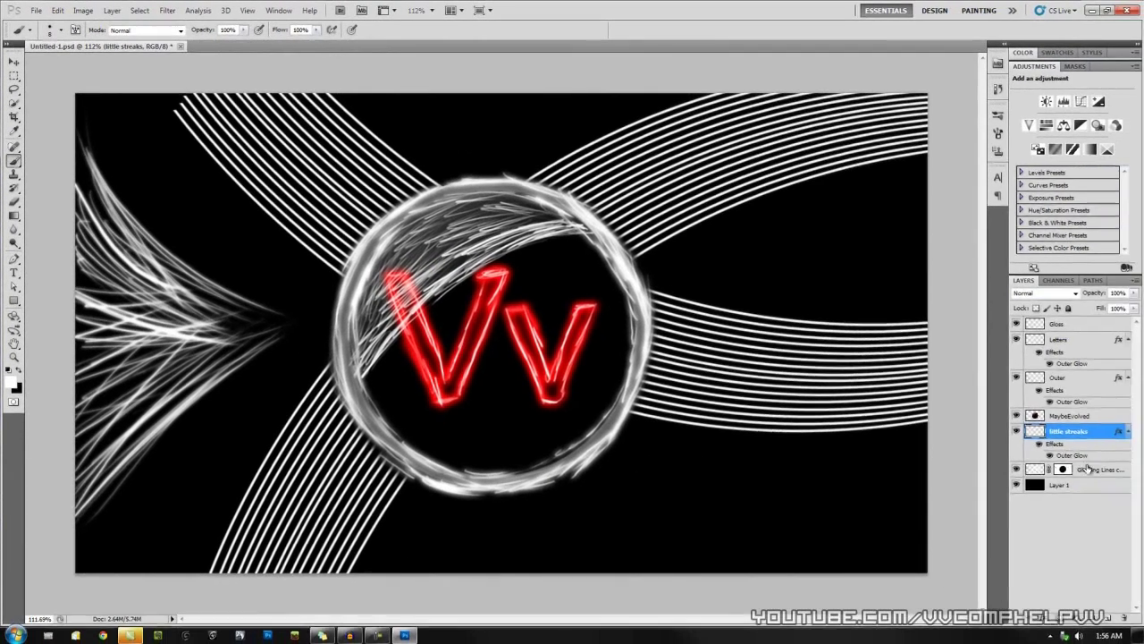
- Enable a white Outer Glow in Normal blend mode on the Glowing Lines layer
{"action": "right_click", "coordinate": [1095, 470]}
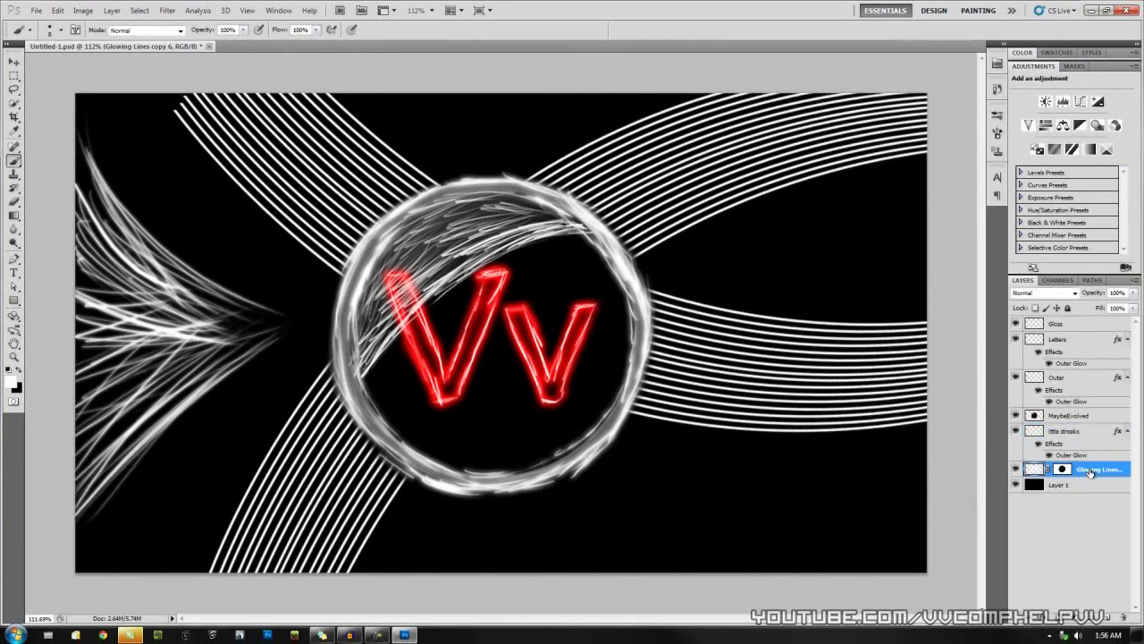
{"action": "left_click", "coordinate": [1063, 197]}
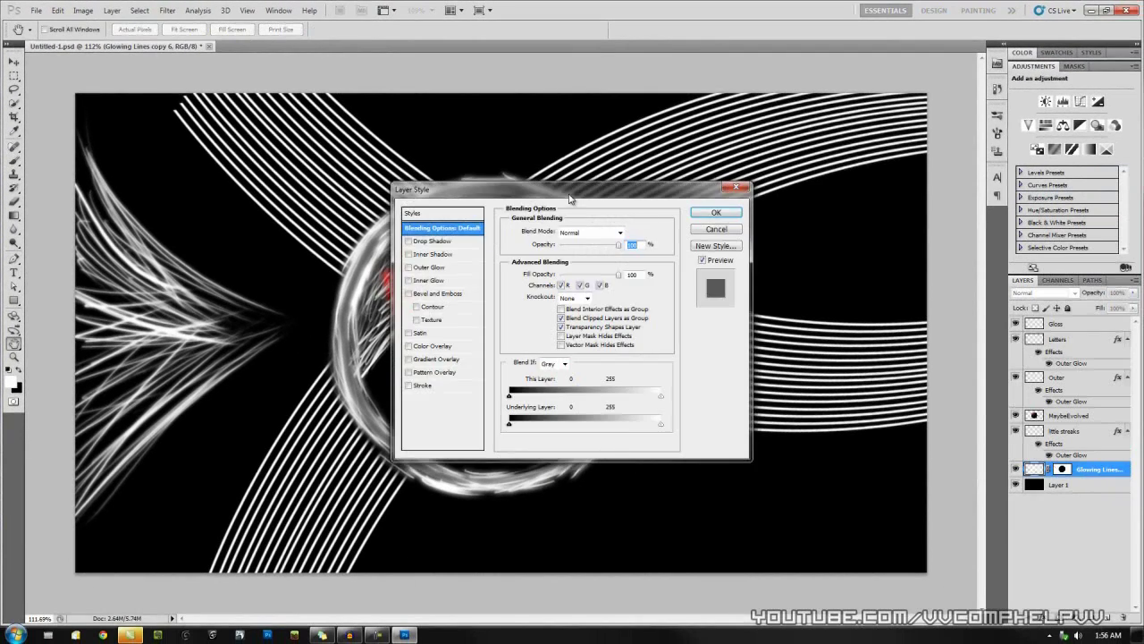
{"action": "left_click", "coordinate": [522, 387]}
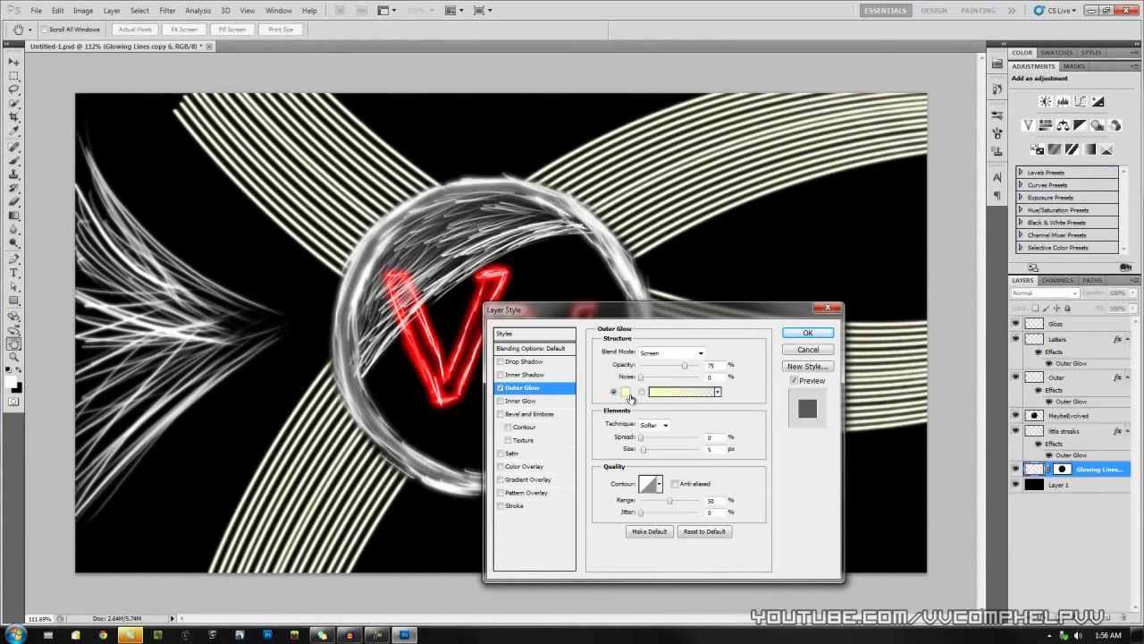
{"action": "left_click", "coordinate": [627, 393]}
{"action": "left_click", "coordinate": [662, 246]}
{"action": "left_click", "coordinate": [679, 352]}
{"action": "left_click", "coordinate": [680, 48]}
- Set the glow to 100% opacity, 2% spread and 16 px size, and apply it
{"action": "left_click_drag", "start_coordinate": [687, 369], "coordinate": [699, 369]}
{"action": "left_click_drag", "start_coordinate": [731, 310], "coordinate": [807, 313]}
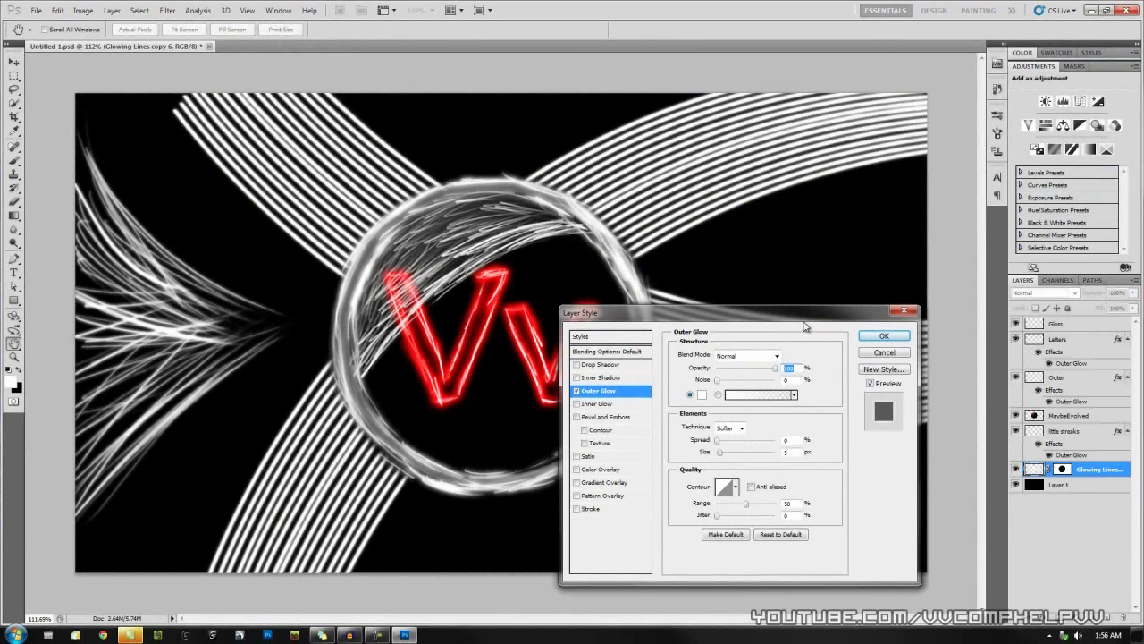
{"action": "mouse_move", "coordinate": [719, 451]}
{"action": "left_mouse_down"}
{"action": "mouse_move", "coordinate": [741, 454]}
{"action": "mouse_move", "coordinate": [724, 447]}
{"action": "left_mouse_up"}
{"action": "left_click", "coordinate": [729, 440]}
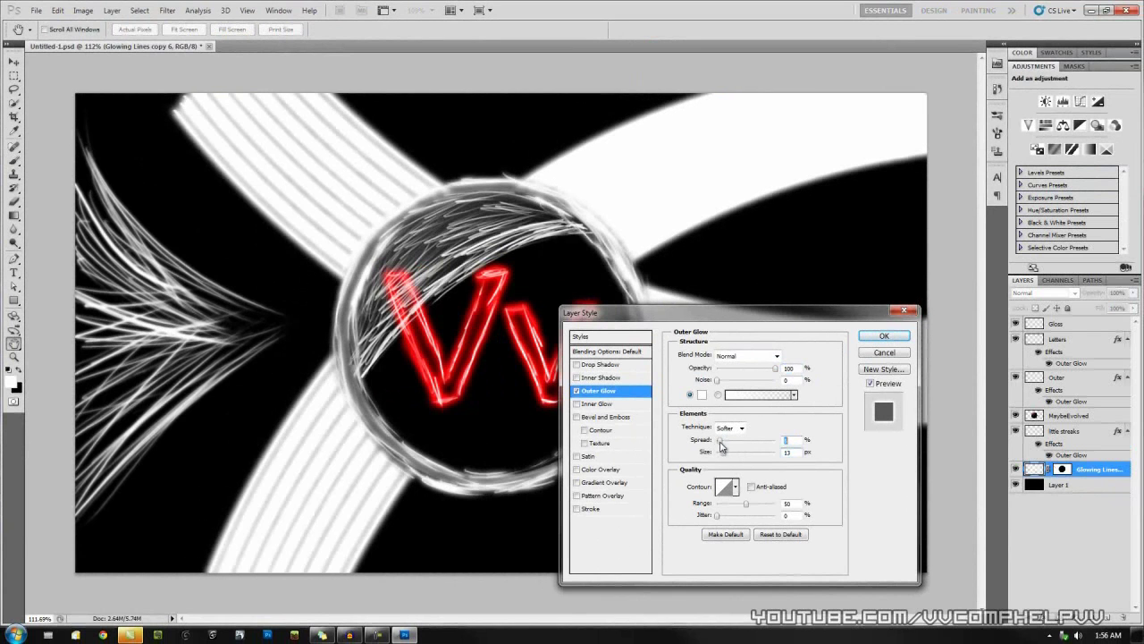
{"action": "type", "text": "5"}
{"action": "key", "text": "Tab"}
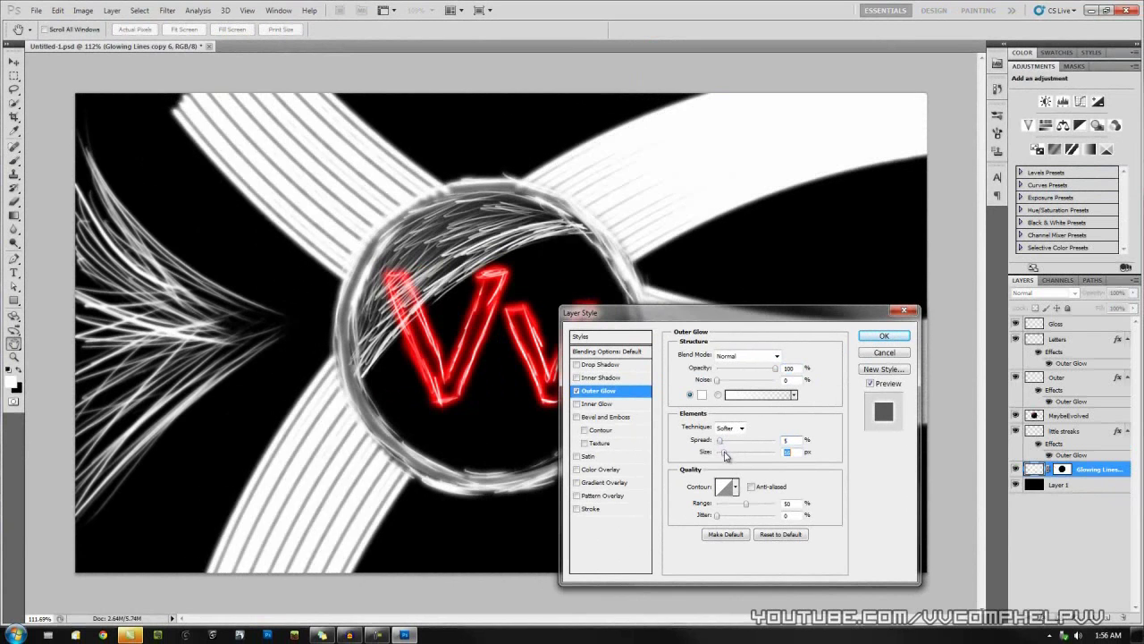
{"action": "left_click", "coordinate": [785, 439]}
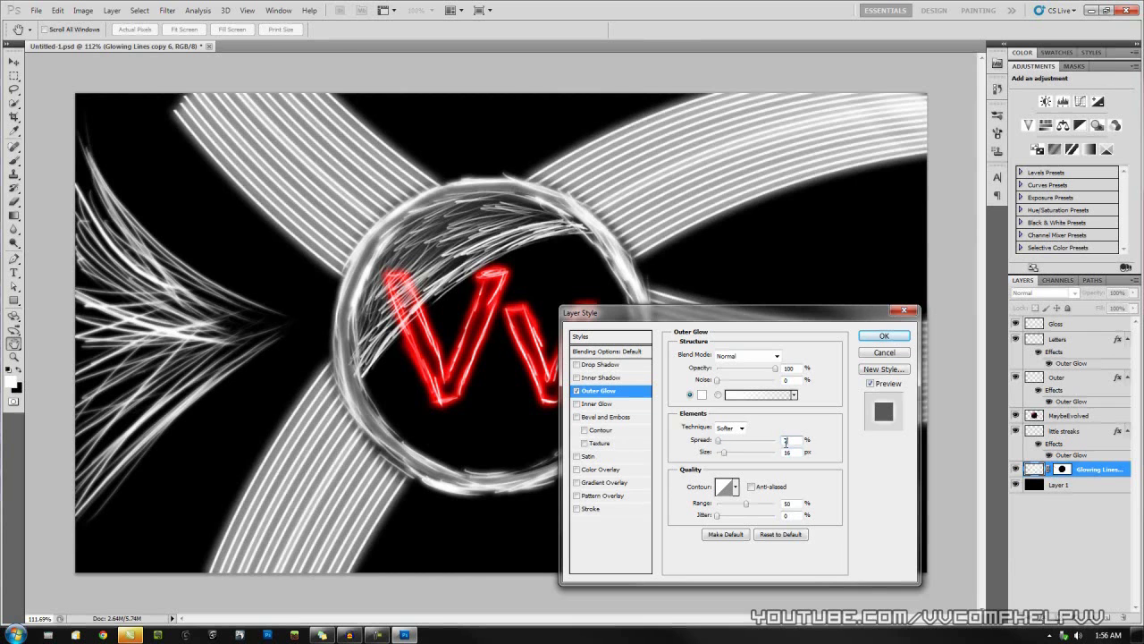
{"action": "left_click", "coordinate": [883, 335]}
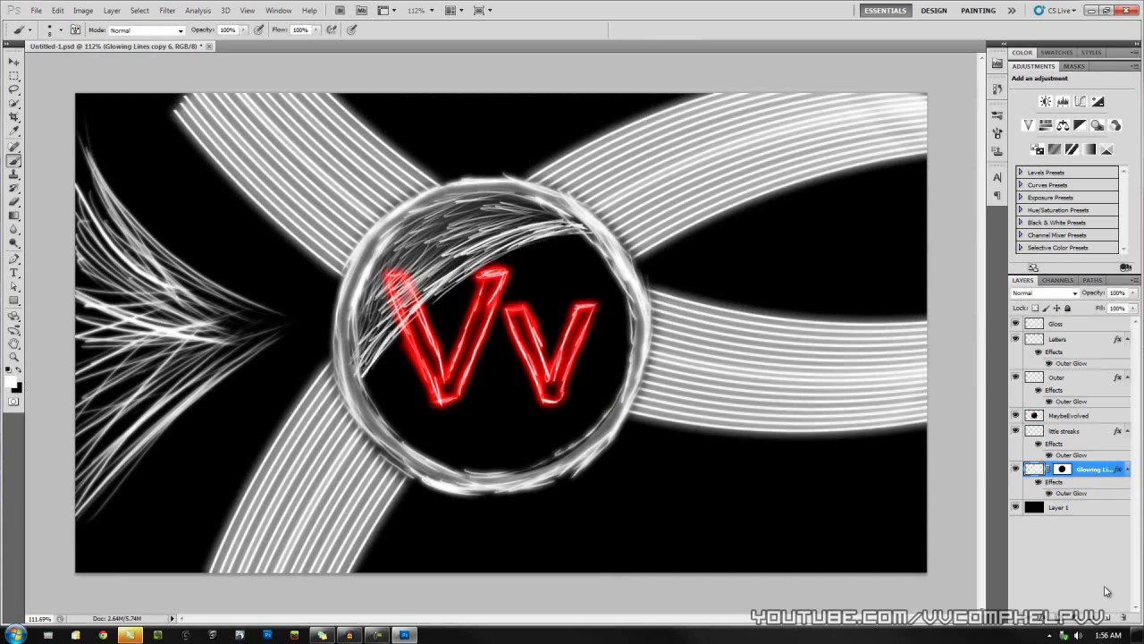
- Create a layer named 'Color' above little streaks and set its blend mode to Color
{"action": "left_click", "coordinate": [1084, 437]}
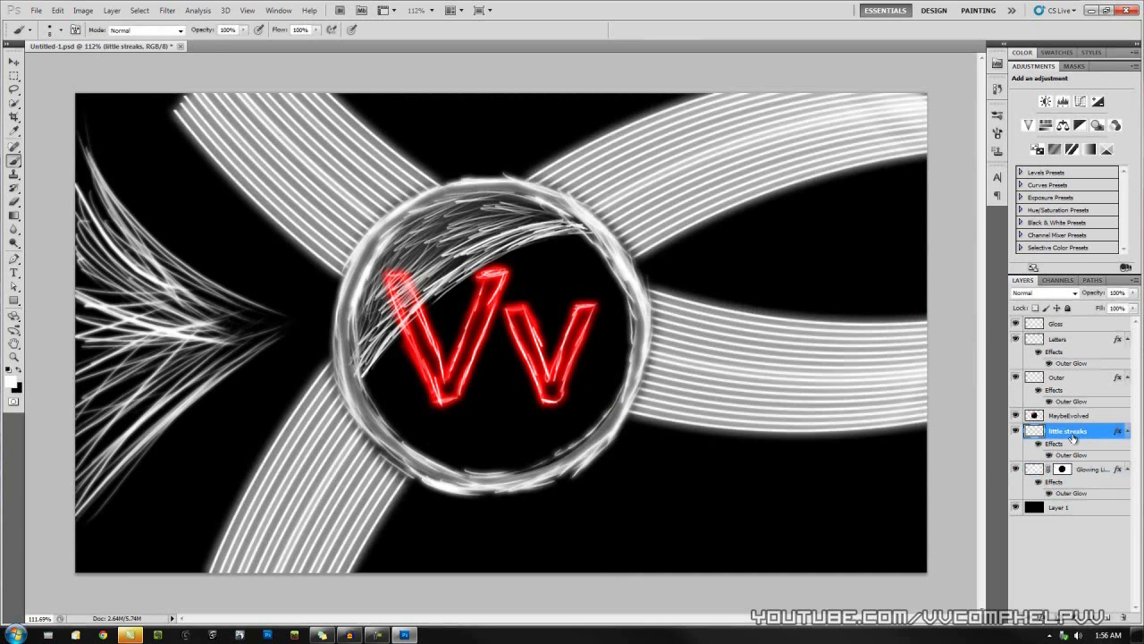
{"action": "left_click", "coordinate": [1089, 471]}
{"action": "key", "text": "alt+bracketright"}
{"action": "left_click", "coordinate": [1111, 616]}
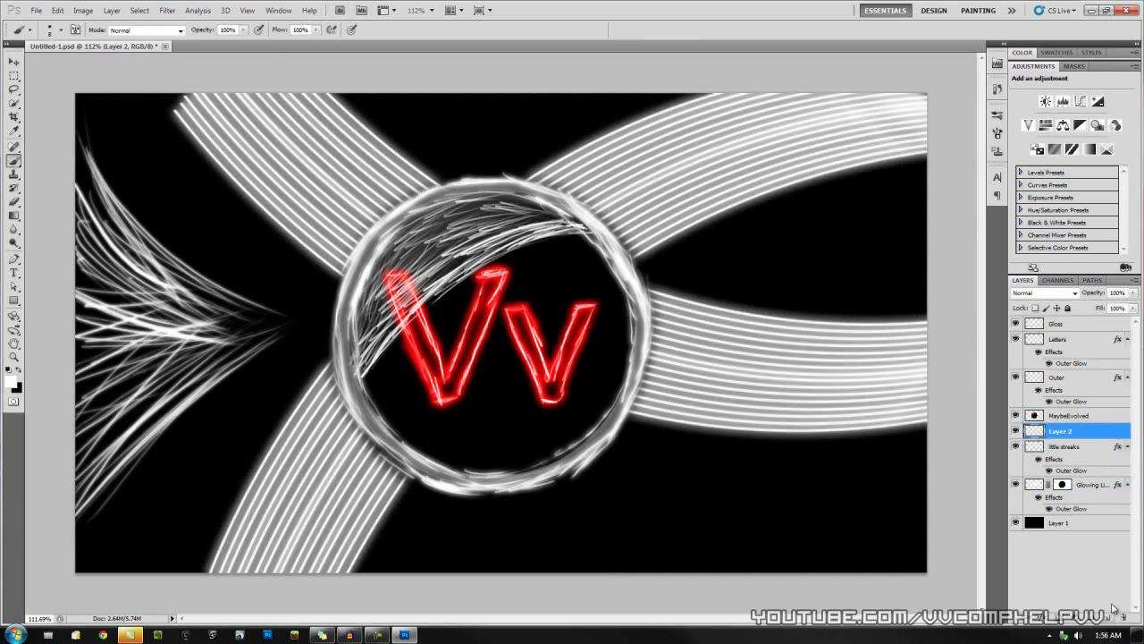
{"action": "double_click", "coordinate": [1066, 433]}
{"action": "type", "text": "Color"}
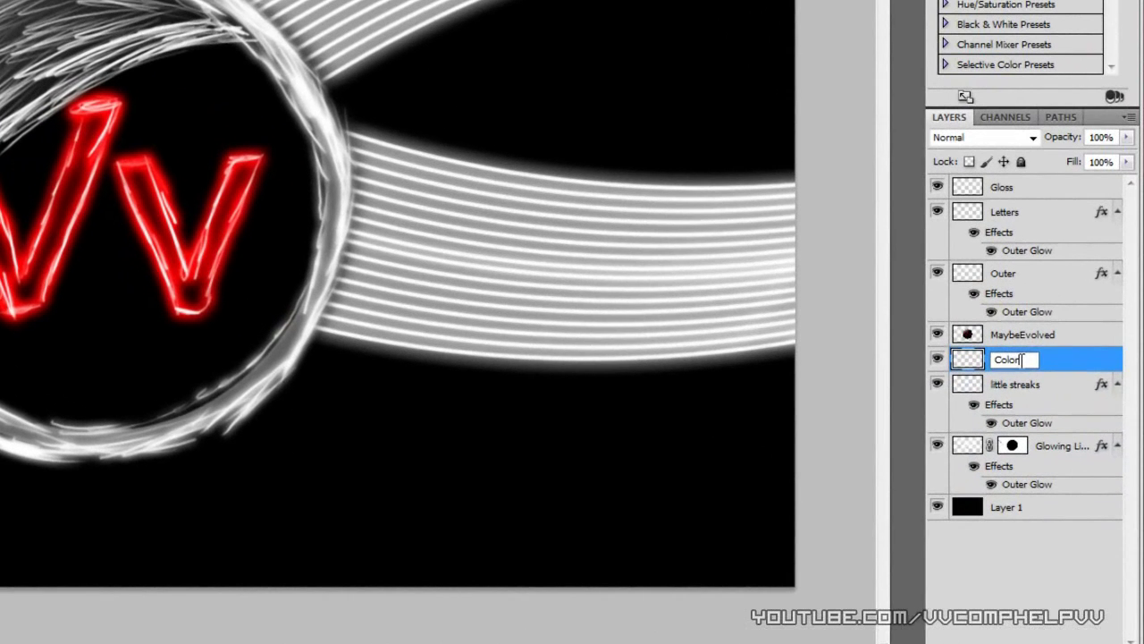
{"action": "key", "text": "Return"}
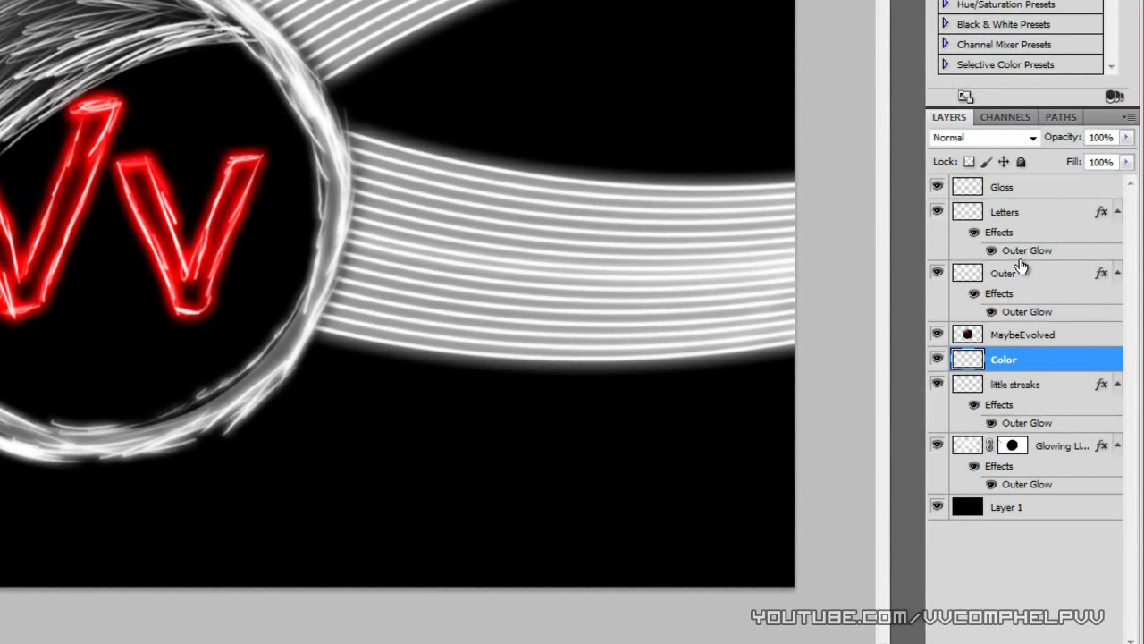
{"action": "left_click", "coordinate": [1033, 139]}
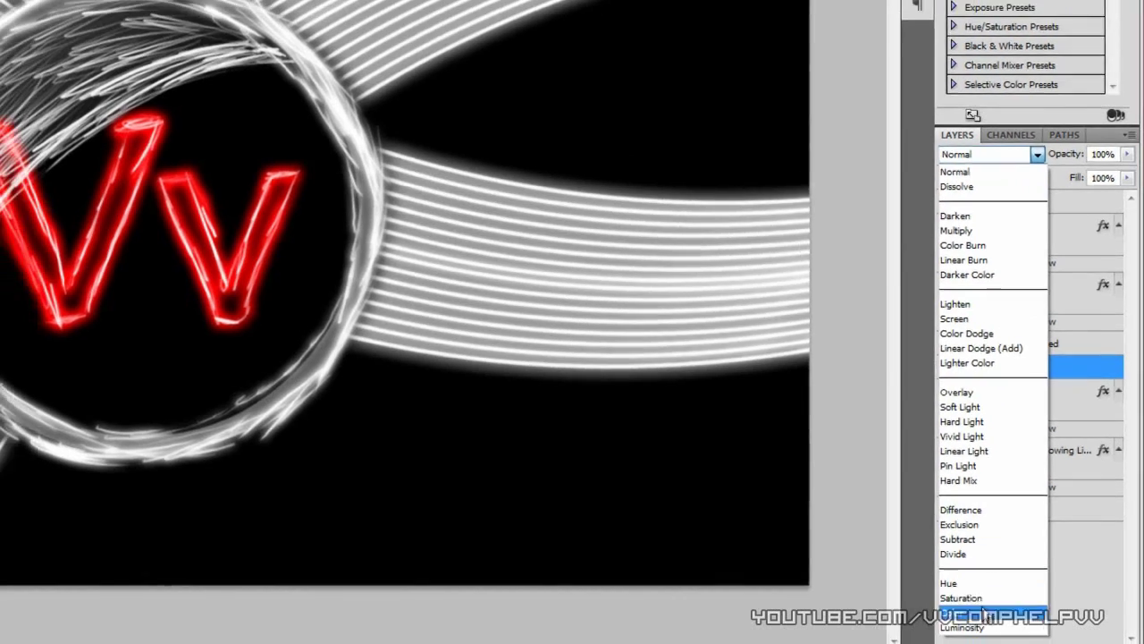
{"action": "left_click", "coordinate": [980, 615]}
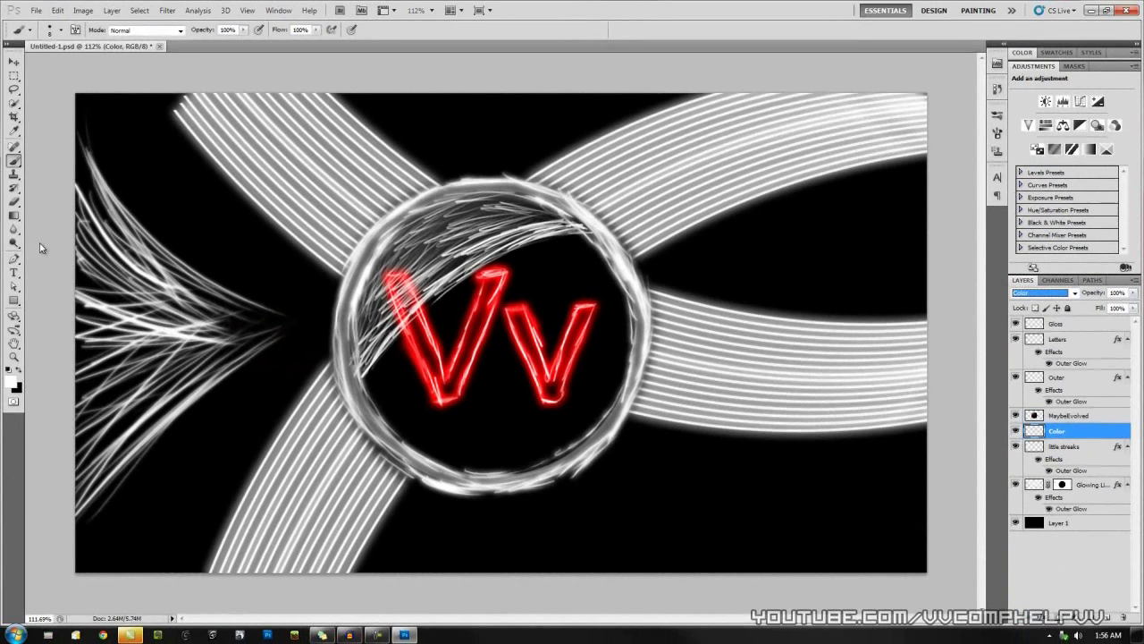
- Choose a fully soft round brush and enlarge it to a big size
{"action": "right_click", "coordinate": [594, 243]}
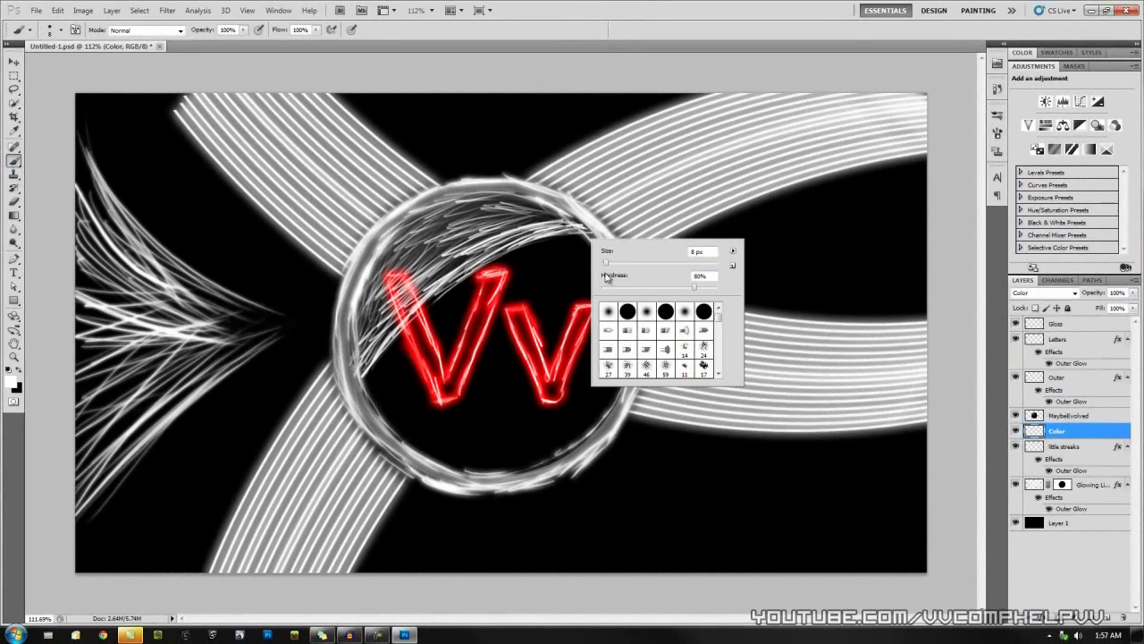
{"action": "left_click", "coordinate": [645, 312]}
{"action": "mouse_move", "coordinate": [613, 266]}
{"action": "left_mouse_down"}
{"action": "mouse_move", "coordinate": [670, 267]}
{"action": "mouse_move", "coordinate": [663, 277]}
{"action": "mouse_move", "coordinate": [677, 267]}
{"action": "left_mouse_up"}
- Tint the right-hand line bundles red, and the bundles near the circle cyan
{"action": "left_click", "coordinate": [15, 382]}
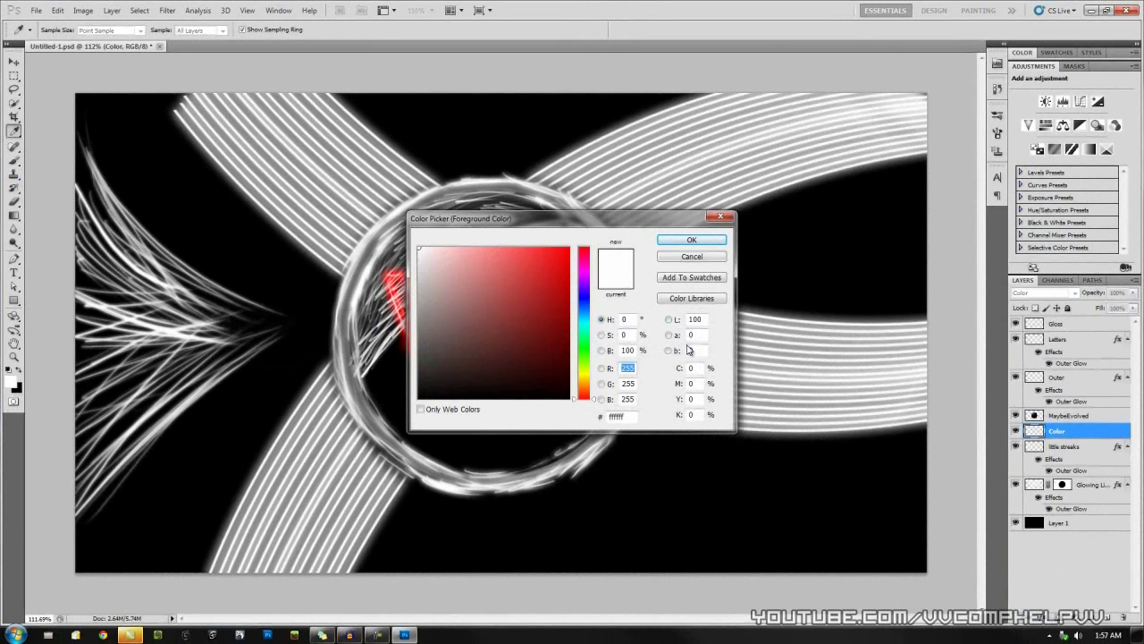
{"action": "left_click_drag", "start_coordinate": [534, 300], "coordinate": [568, 248]}
{"action": "left_click", "coordinate": [691, 240]}
{"action": "left_click_drag", "start_coordinate": [812, 122], "coordinate": [894, 107]}
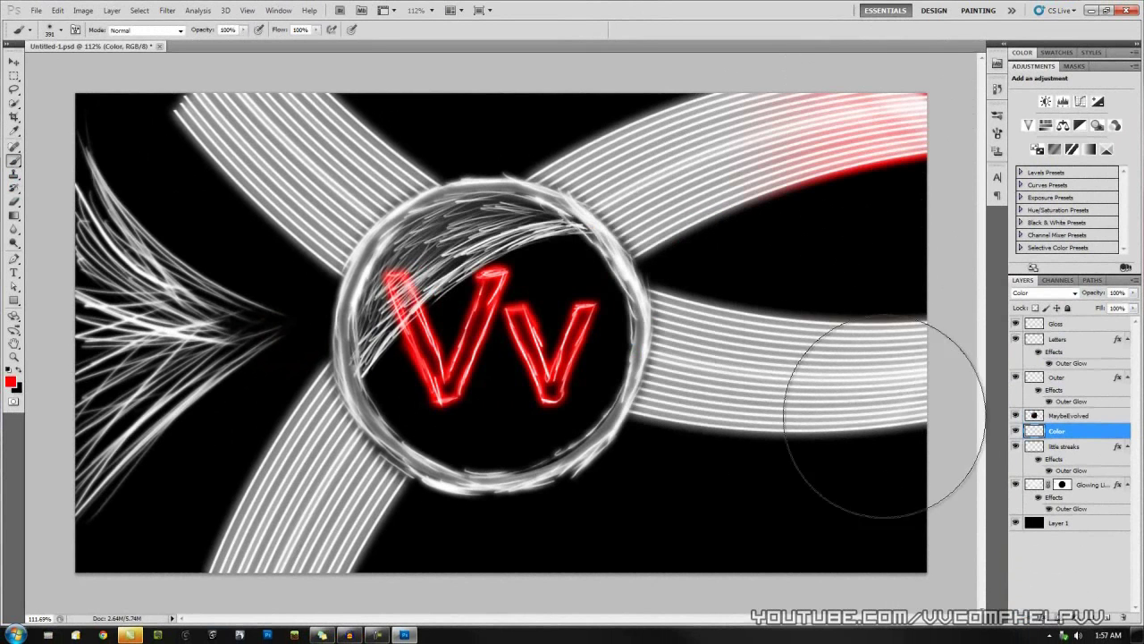
{"action": "mouse_move", "coordinate": [884, 416]}
{"action": "left_mouse_down"}
{"action": "mouse_move", "coordinate": [881, 152]}
{"action": "mouse_move", "coordinate": [902, 510]}
{"action": "left_mouse_up"}
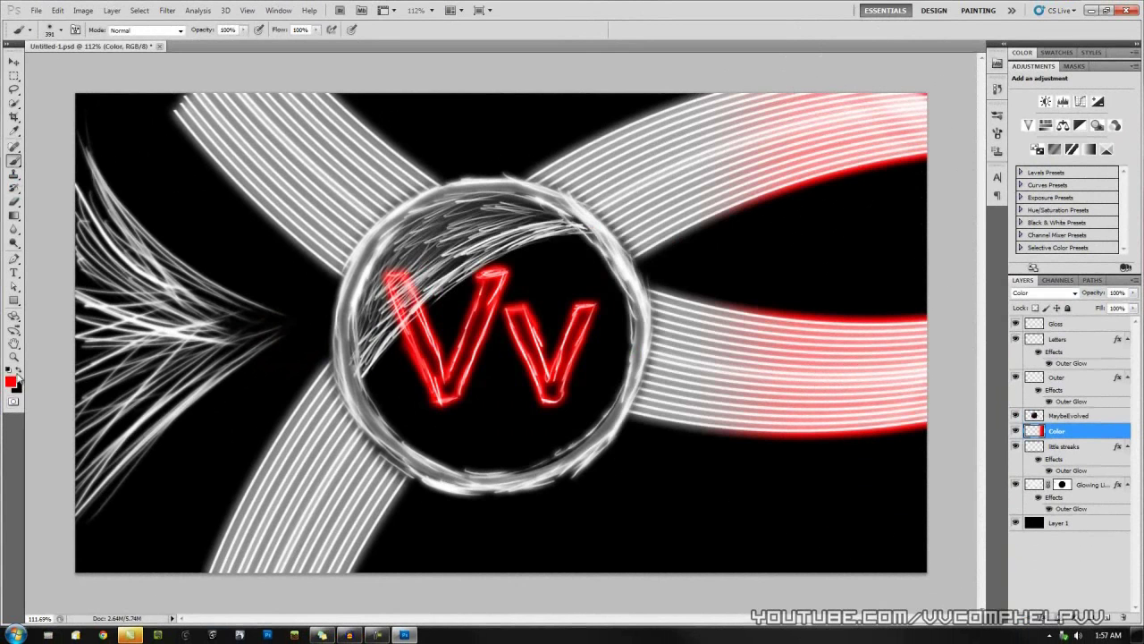
{"action": "left_click", "coordinate": [10, 382]}
{"action": "mouse_move", "coordinate": [582, 345]}
{"action": "left_mouse_down"}
{"action": "mouse_move", "coordinate": [582, 250]}
{"action": "mouse_move", "coordinate": [586, 327]}
{"action": "left_mouse_up"}
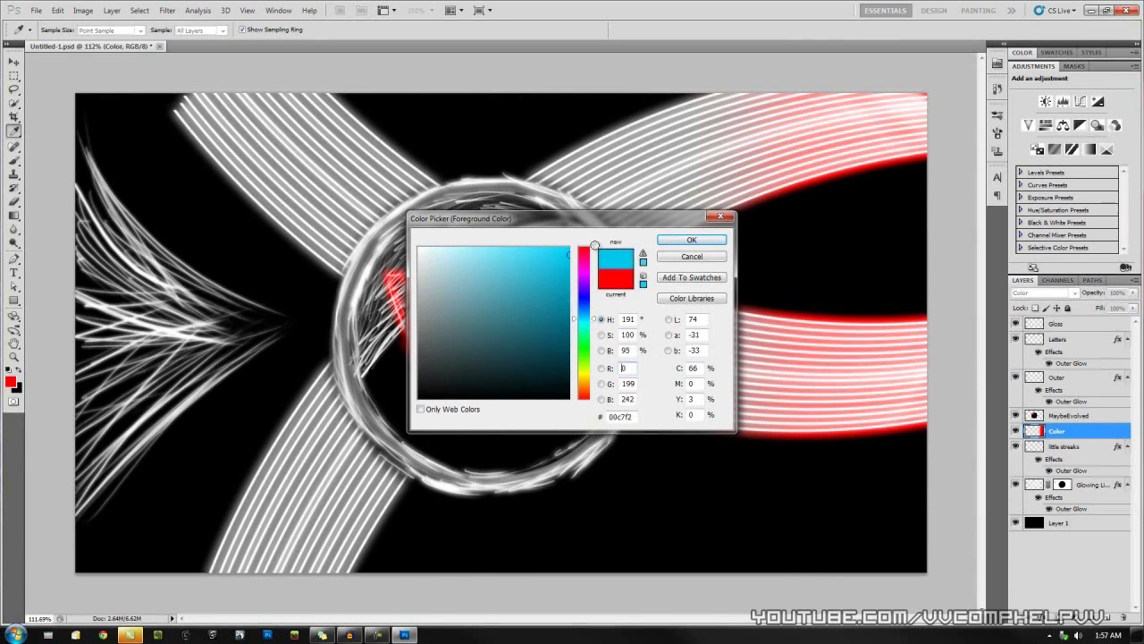
{"action": "left_click", "coordinate": [691, 239]}
{"action": "left_click_drag", "start_coordinate": [741, 102], "coordinate": [715, 357]}
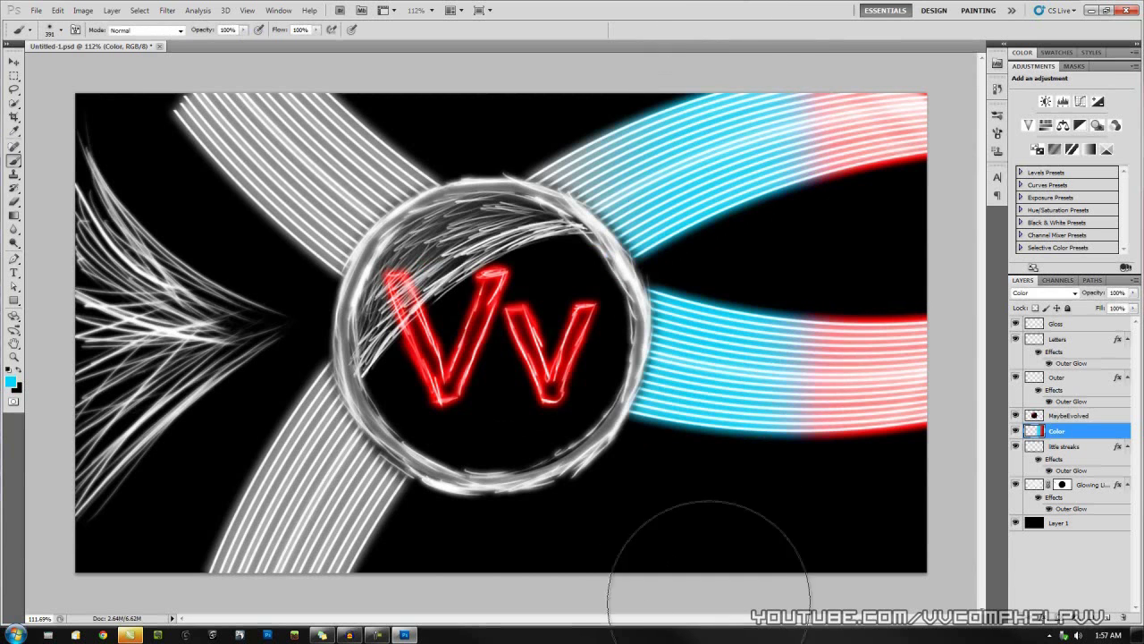
- Paint a green wash over the arcs next to the circle
{"action": "left_click", "coordinate": [13, 380]}
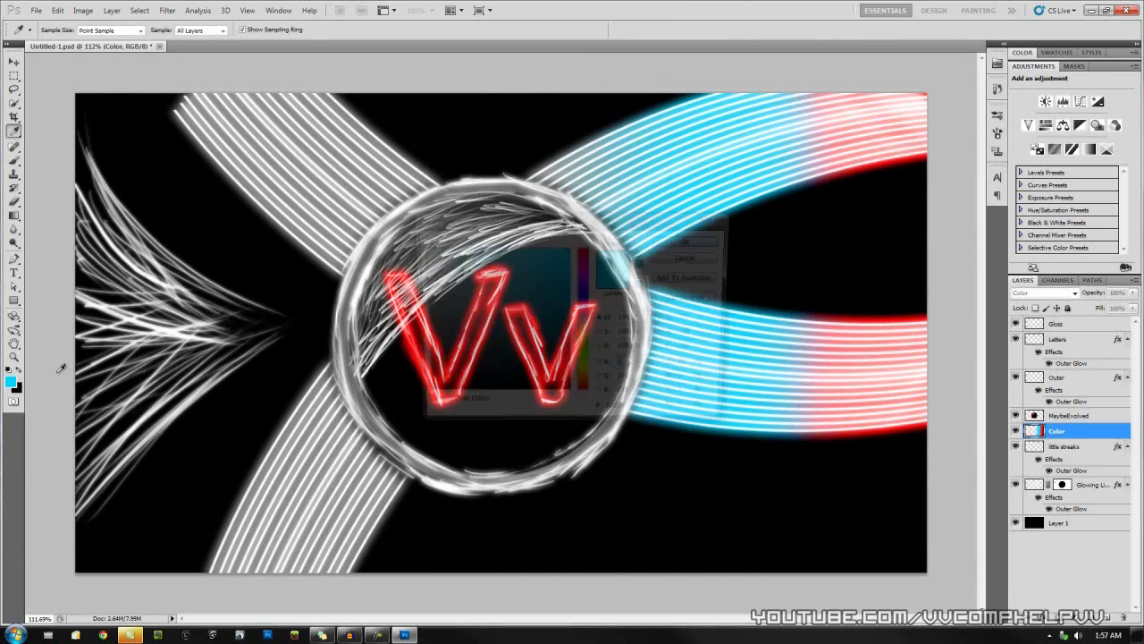
{"action": "left_click_drag", "start_coordinate": [590, 286], "coordinate": [590, 250]}
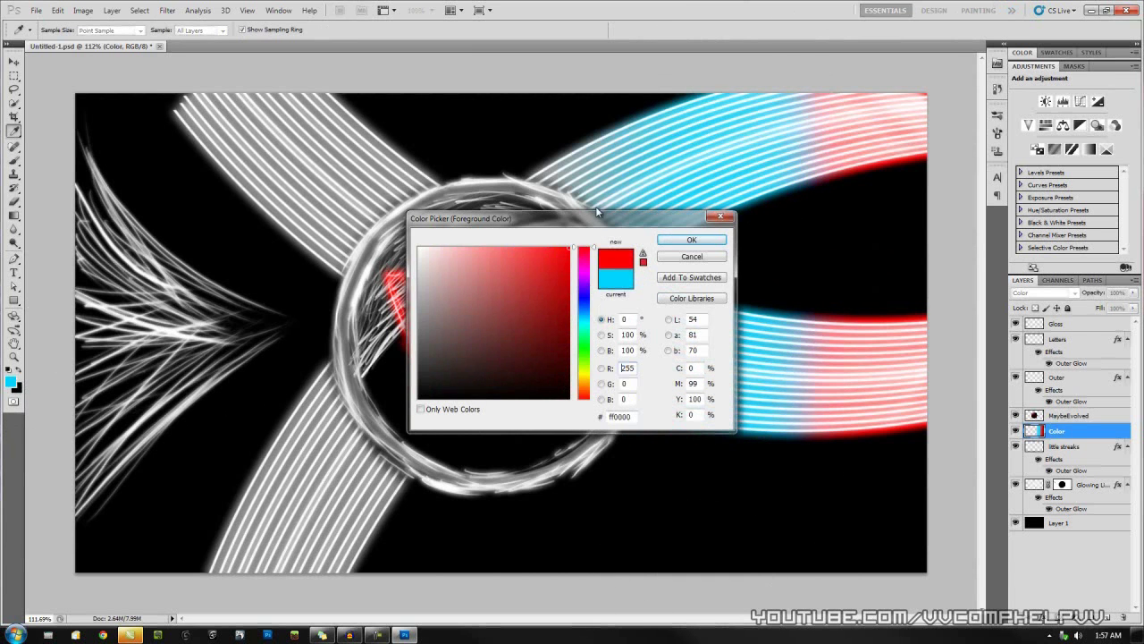
{"action": "left_click", "coordinate": [691, 240]}
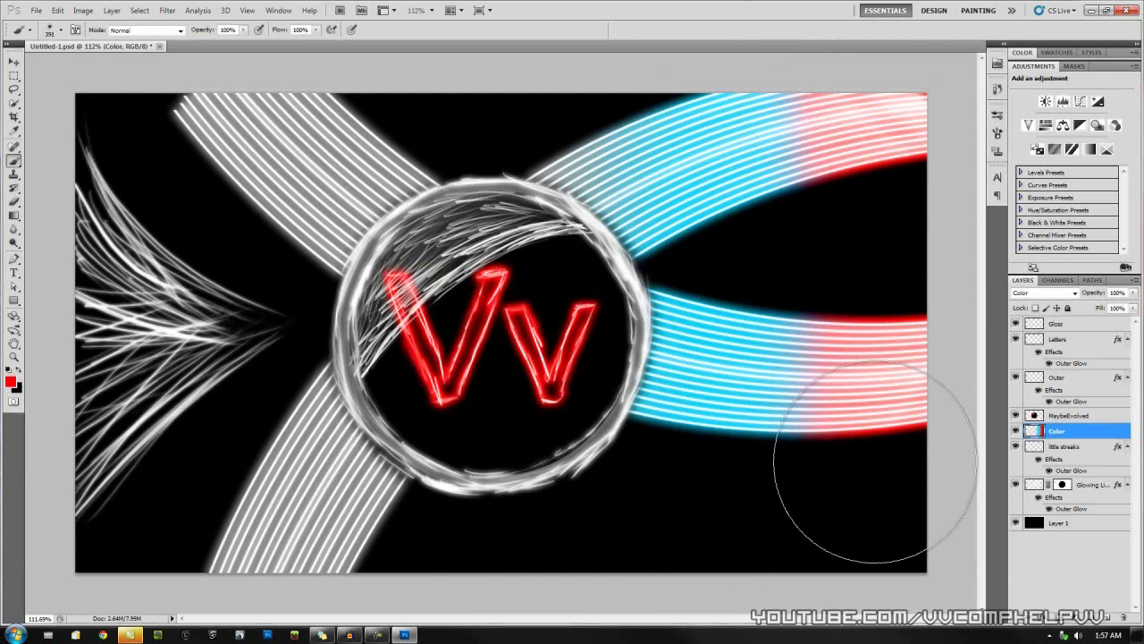
{"action": "left_click", "coordinate": [11, 382]}
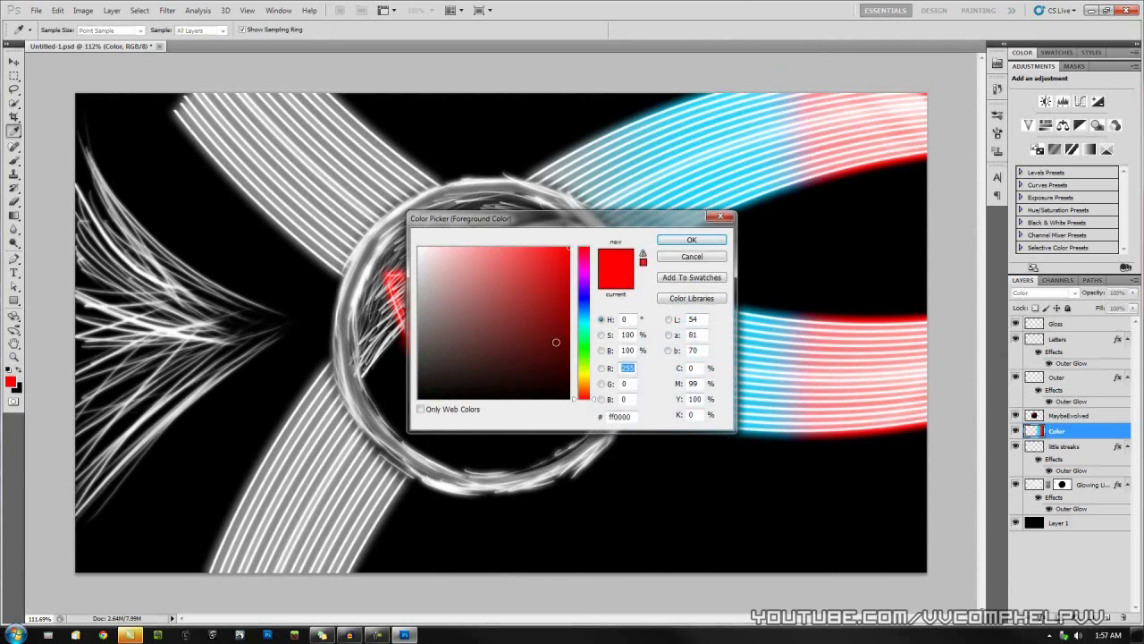
{"action": "left_click", "coordinate": [582, 344]}
{"action": "left_click", "coordinate": [675, 244]}
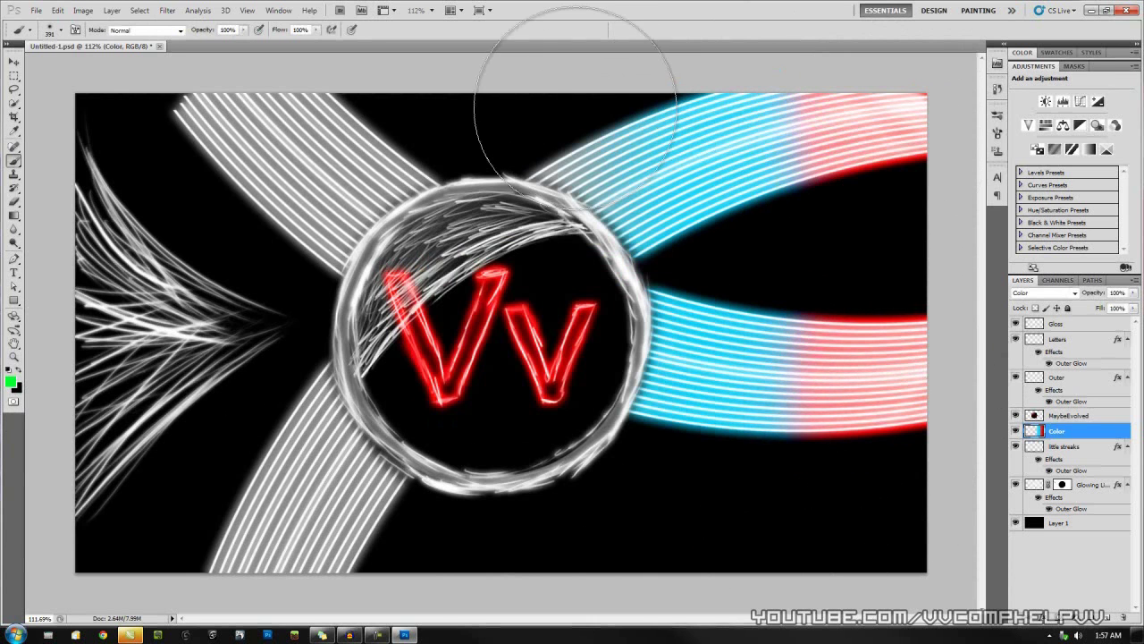
{"action": "mouse_move", "coordinate": [549, 64]}
{"action": "left_mouse_down"}
{"action": "mouse_move", "coordinate": [626, 321]}
{"action": "mouse_move", "coordinate": [549, 549]}
{"action": "left_mouse_up"}
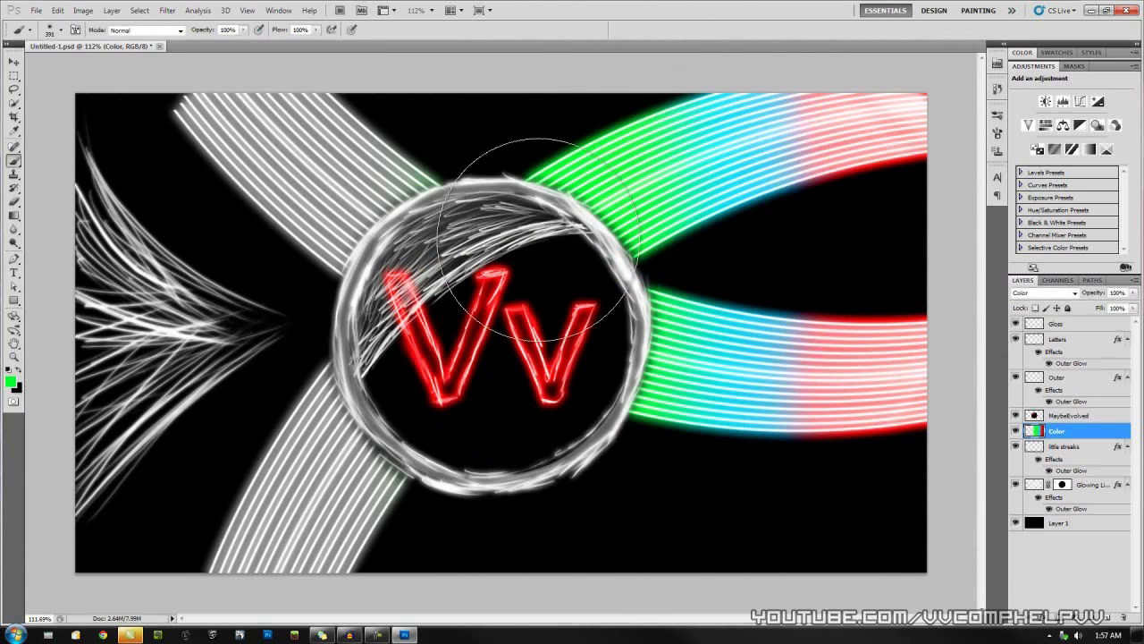
- Tint the left arcs yellow, then the left arcs and streaks blue
{"action": "left_click", "coordinate": [11, 382]}
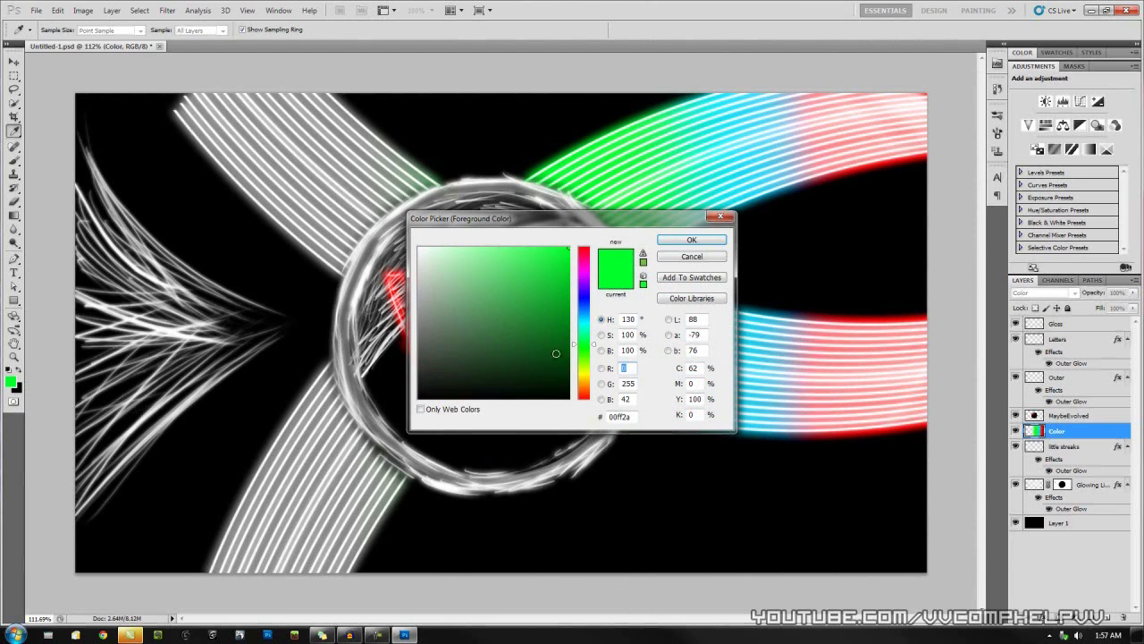
{"action": "left_click", "coordinate": [583, 373]}
{"action": "left_click", "coordinate": [685, 244]}
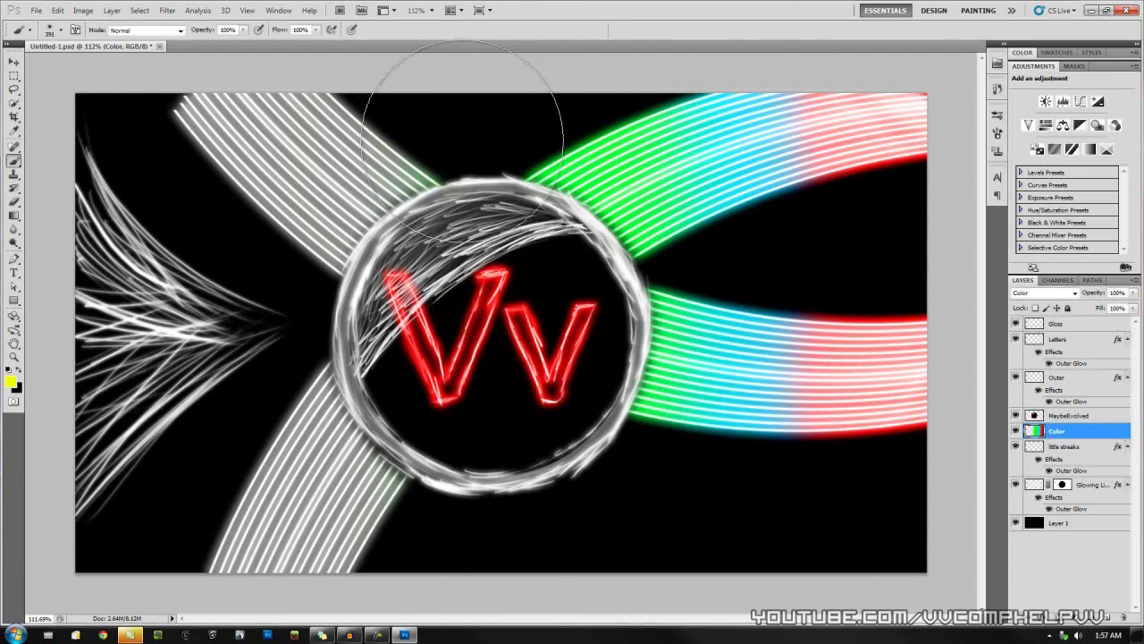
{"action": "mouse_move", "coordinate": [459, 51]}
{"action": "left_mouse_down"}
{"action": "mouse_move", "coordinate": [536, 524]}
{"action": "mouse_move", "coordinate": [418, 105]}
{"action": "left_mouse_up"}
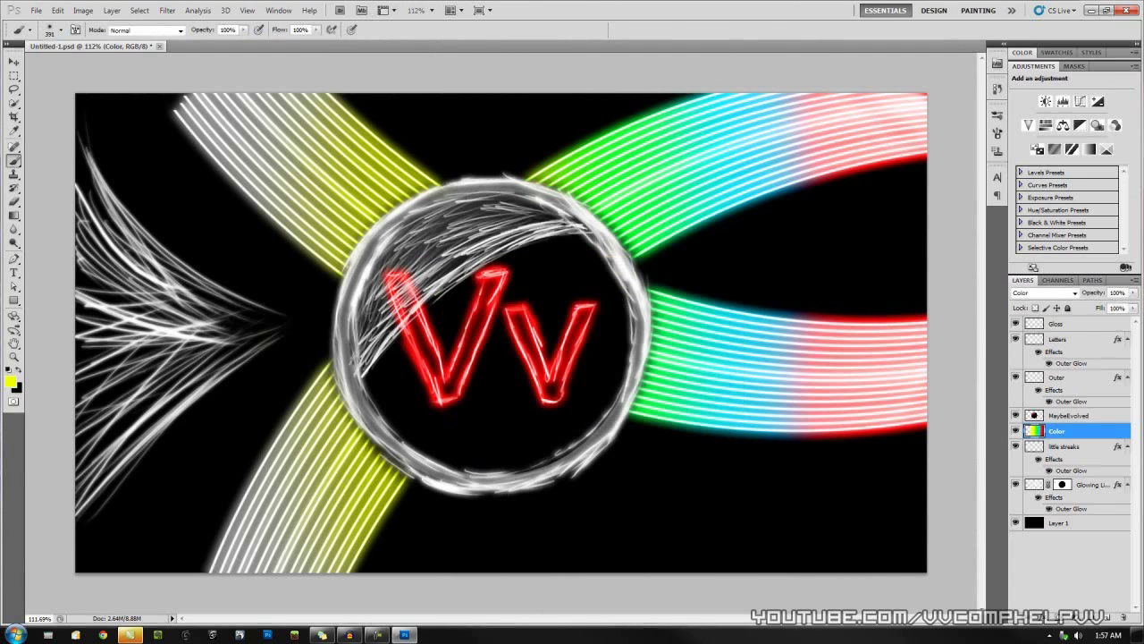
{"action": "left_click", "coordinate": [10, 386]}
{"action": "left_click", "coordinate": [587, 299]}
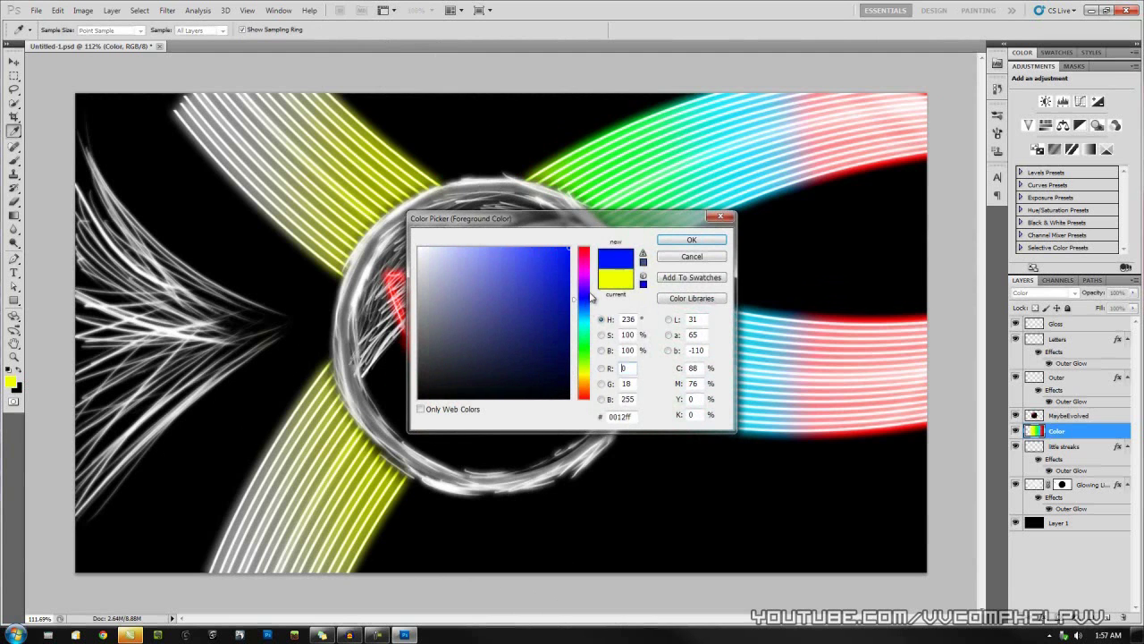
{"action": "left_click", "coordinate": [668, 241]}
{"action": "mouse_move", "coordinate": [268, 63]}
{"action": "left_mouse_down"}
{"action": "mouse_move", "coordinate": [280, 597]}
{"action": "mouse_move", "coordinate": [261, 607]}
{"action": "mouse_move", "coordinate": [148, 409]}
{"action": "mouse_move", "coordinate": [115, 424]}
{"action": "left_mouse_up"}
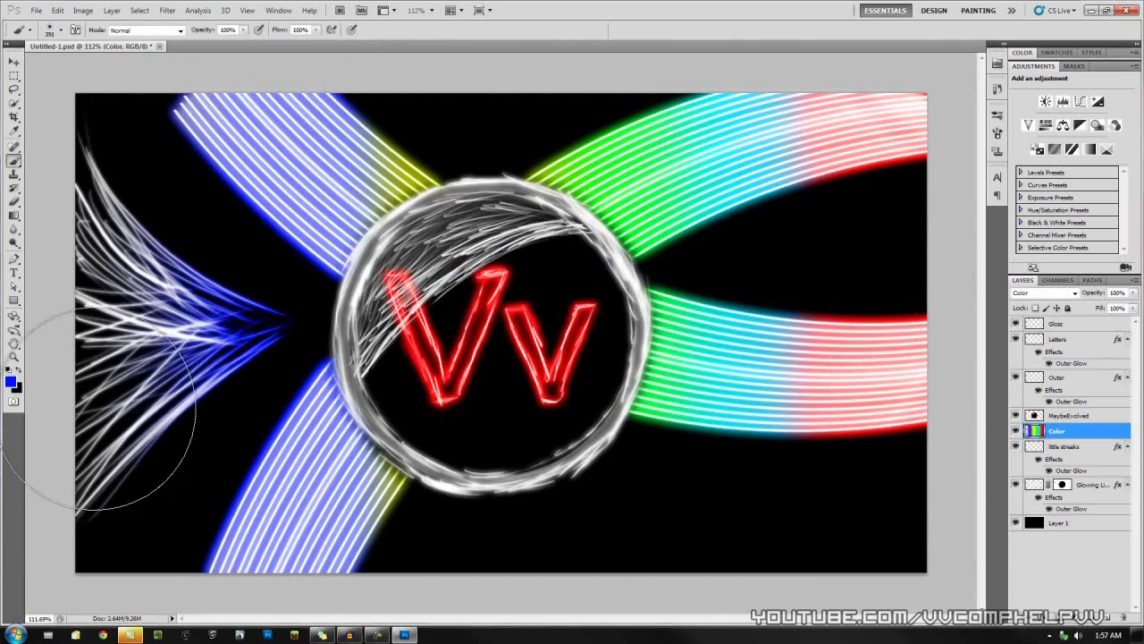
- Paint the left streaks with a bright orange-gold wash
{"action": "left_click", "coordinate": [9, 384]}
{"action": "left_click_drag", "start_coordinate": [584, 301], "coordinate": [584, 380]}
{"action": "left_click", "coordinate": [569, 278]}
{"action": "mouse_move", "coordinate": [569, 278]}
{"action": "left_mouse_down"}
{"action": "mouse_move", "coordinate": [590, 332]}
{"action": "mouse_move", "coordinate": [614, 205]}
{"action": "left_mouse_up"}
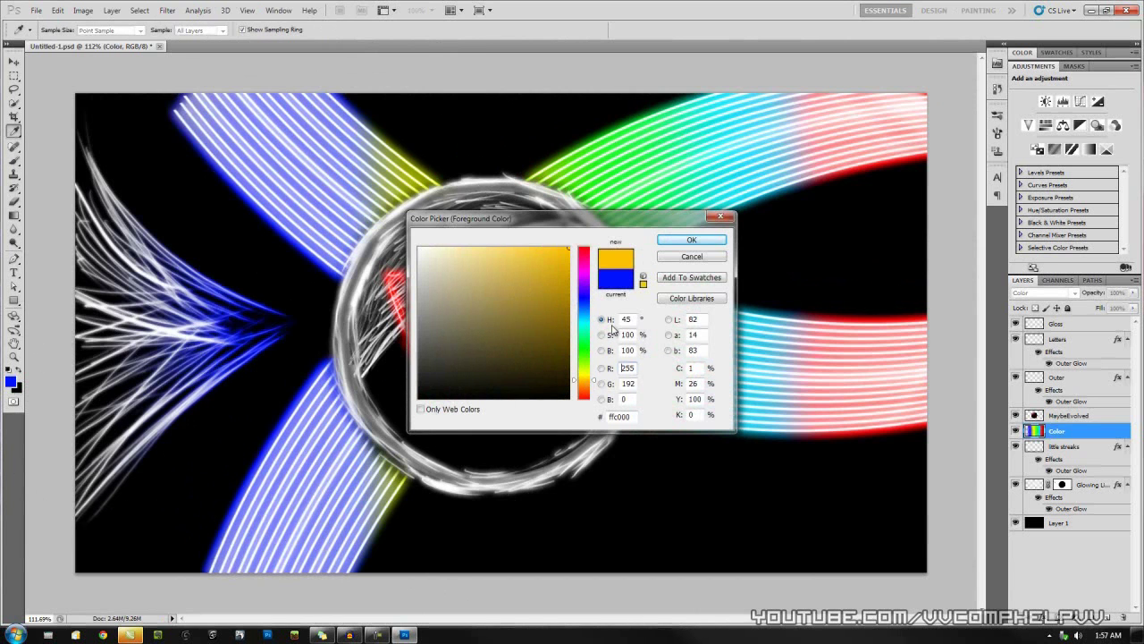
{"action": "left_click", "coordinate": [679, 242]}
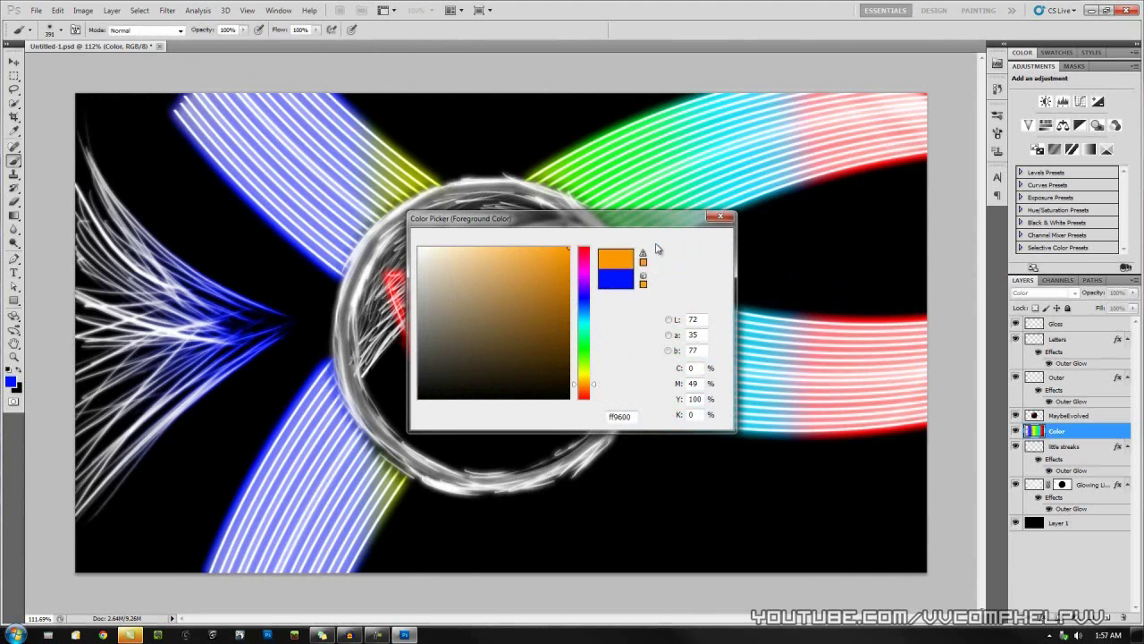
{"action": "mouse_move", "coordinate": [80, 98]}
{"action": "left_mouse_down"}
{"action": "mouse_move", "coordinate": [140, 191]}
{"action": "mouse_move", "coordinate": [90, 536]}
{"action": "left_mouse_up"}
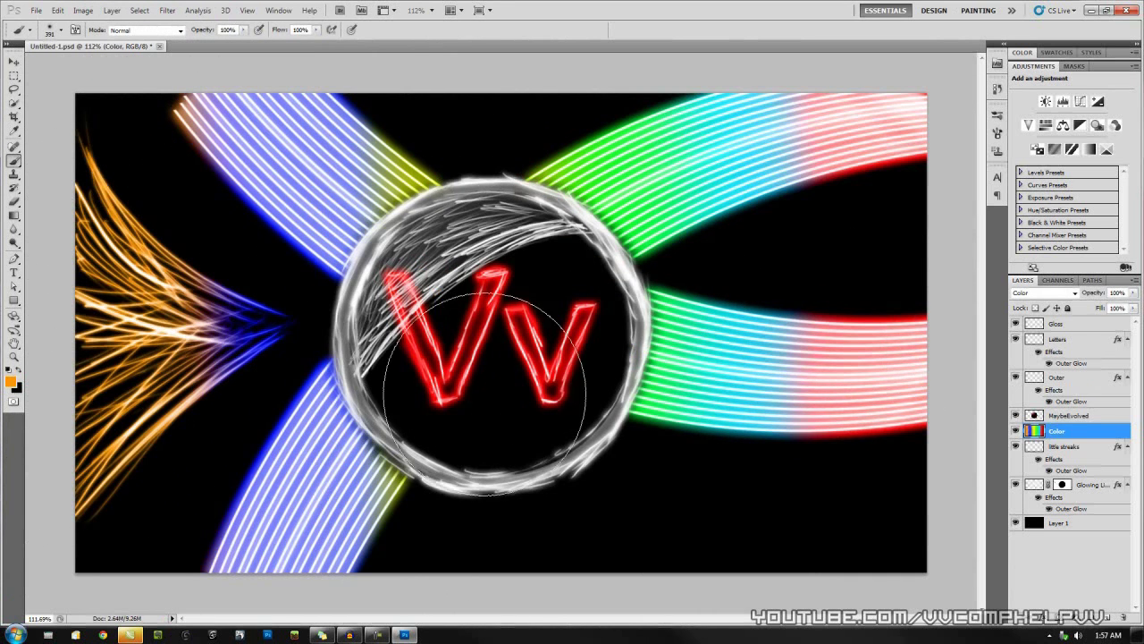
- Add a new layer at the top of the stack named 'Black Lines'
{"action": "scroll", "coordinate": [661, 391], "scroll_direction": "down", "scroll_amount": 5}
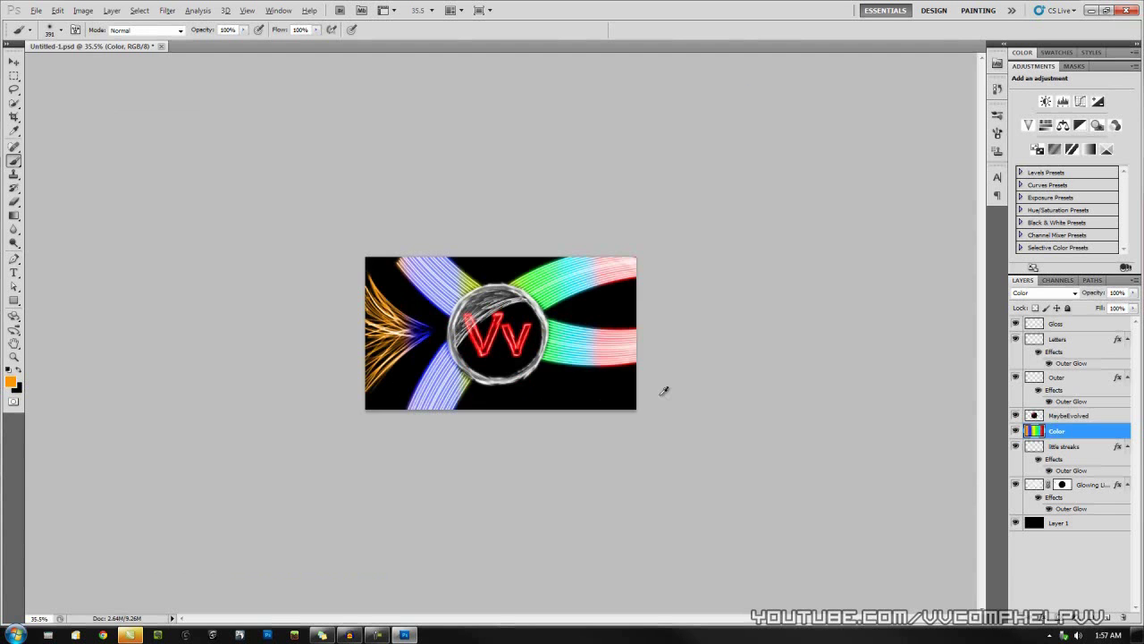
{"action": "scroll", "coordinate": [656, 419], "scroll_direction": "up", "scroll_amount": 3}
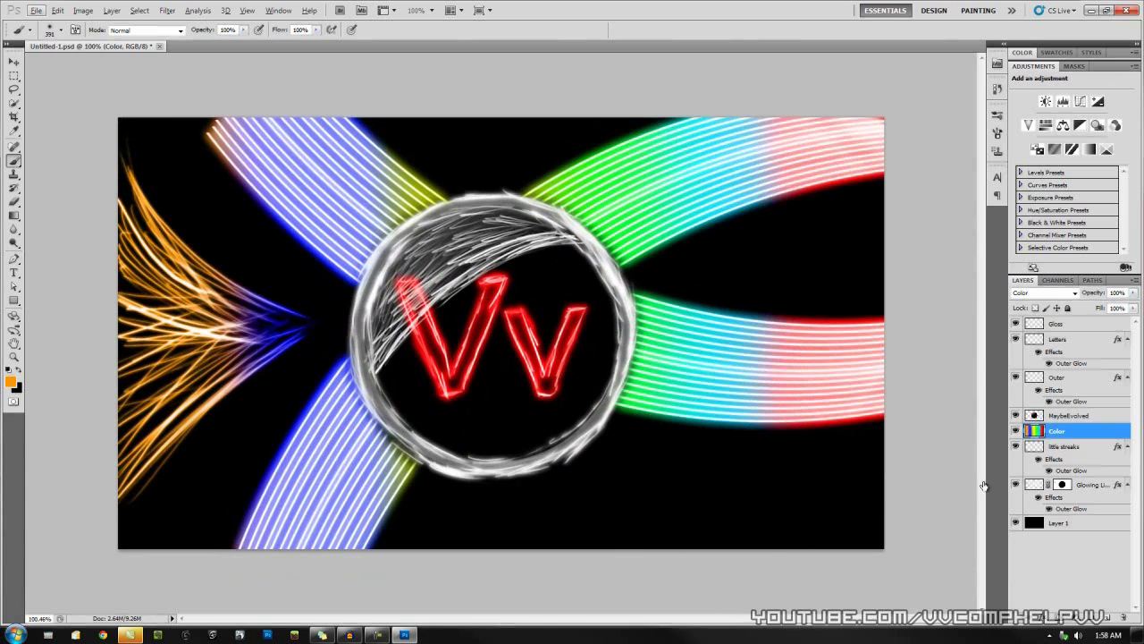
{"action": "left_click", "coordinate": [1110, 617]}
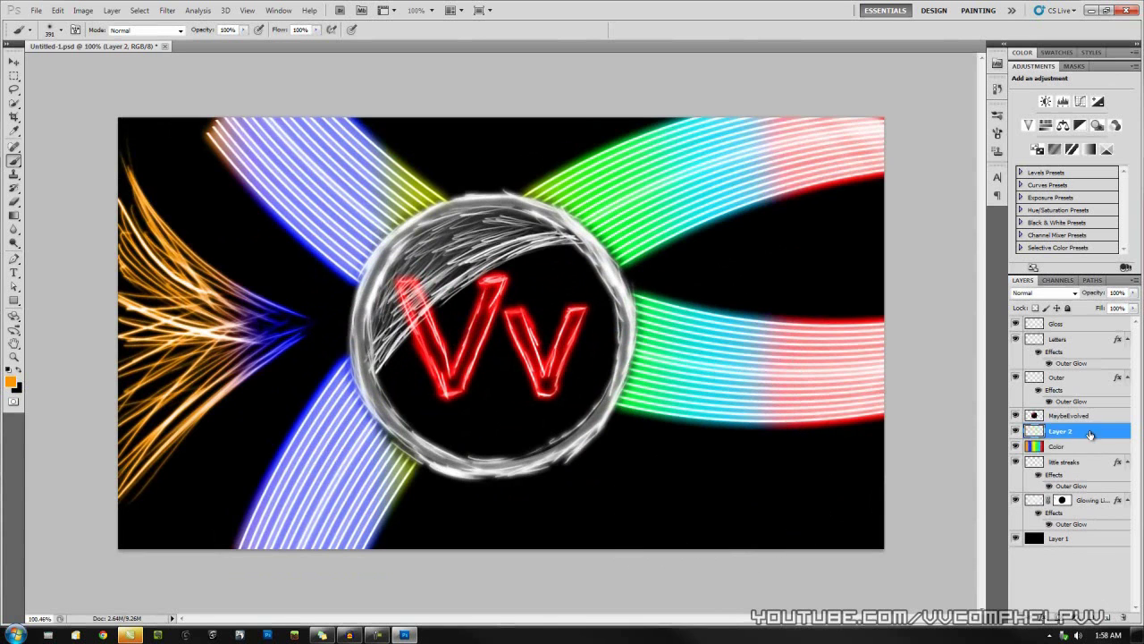
{"action": "left_click_drag", "start_coordinate": [1089, 435], "coordinate": [1096, 326]}
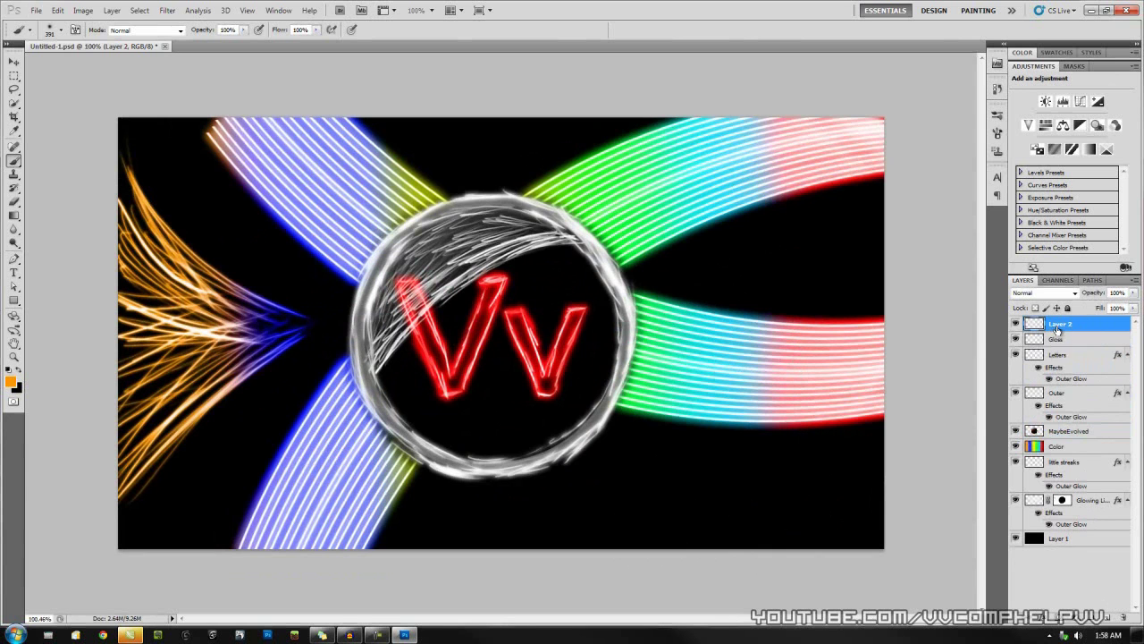
{"action": "double_click", "coordinate": [1056, 330]}
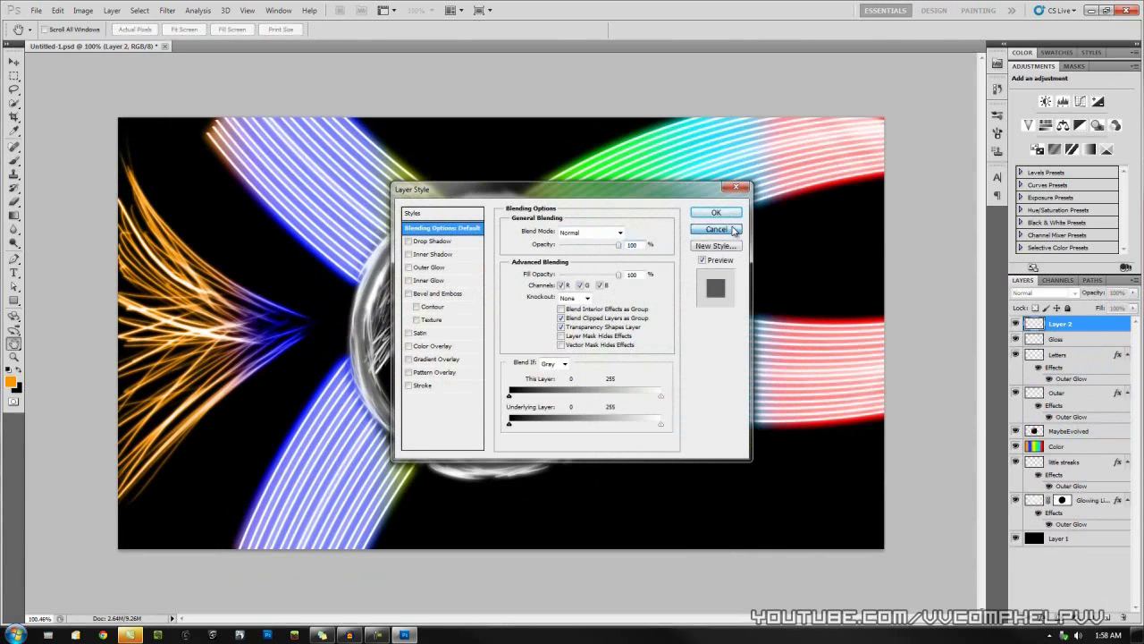
{"action": "left_click", "coordinate": [716, 229]}
{"action": "type", "text": "Black Lines"}
{"action": "key", "text": "Return"}
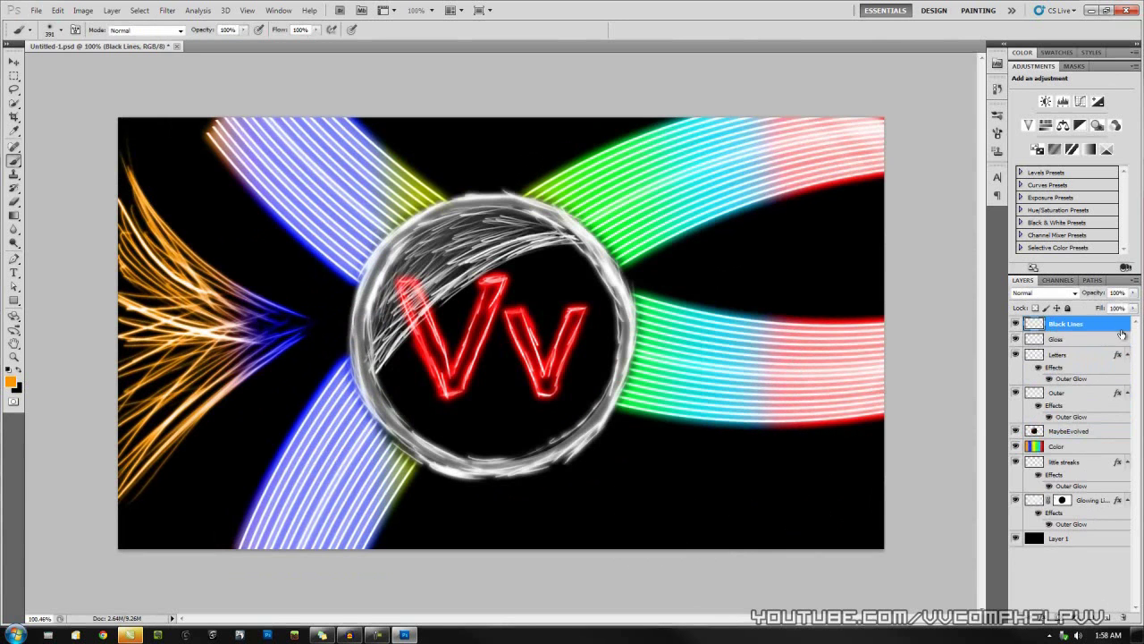
- Draw a thin black rectangle band across the top, then duplicate it to the bottom edge
{"action": "left_click", "coordinate": [14, 301]}
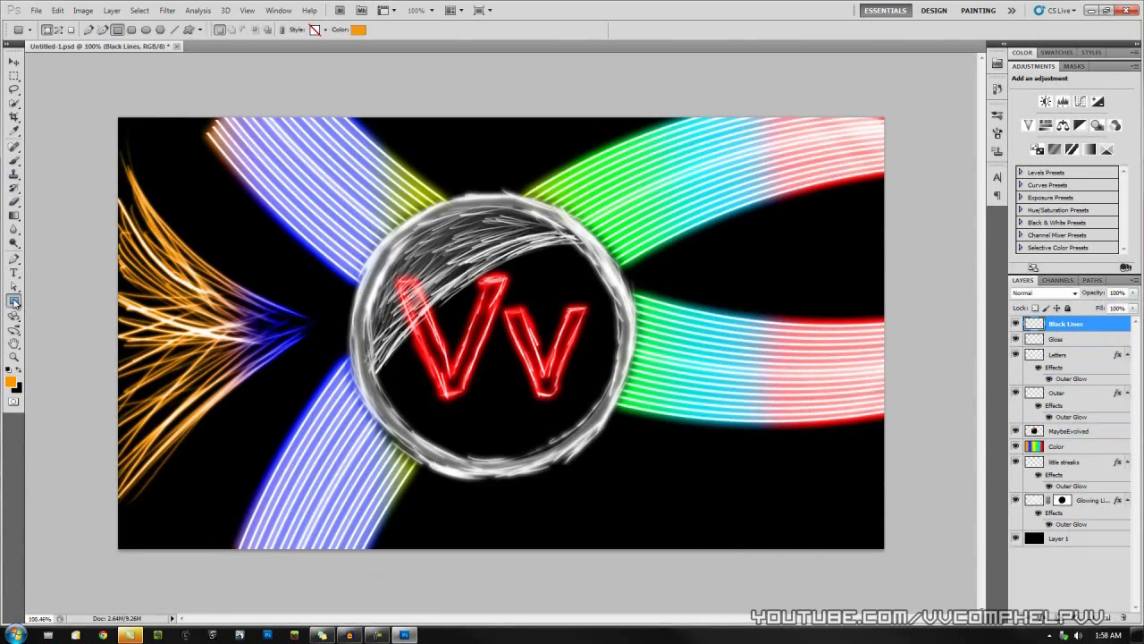
{"action": "left_click", "coordinate": [10, 370]}
{"action": "left_click_drag", "start_coordinate": [84, 104], "coordinate": [920, 161]}
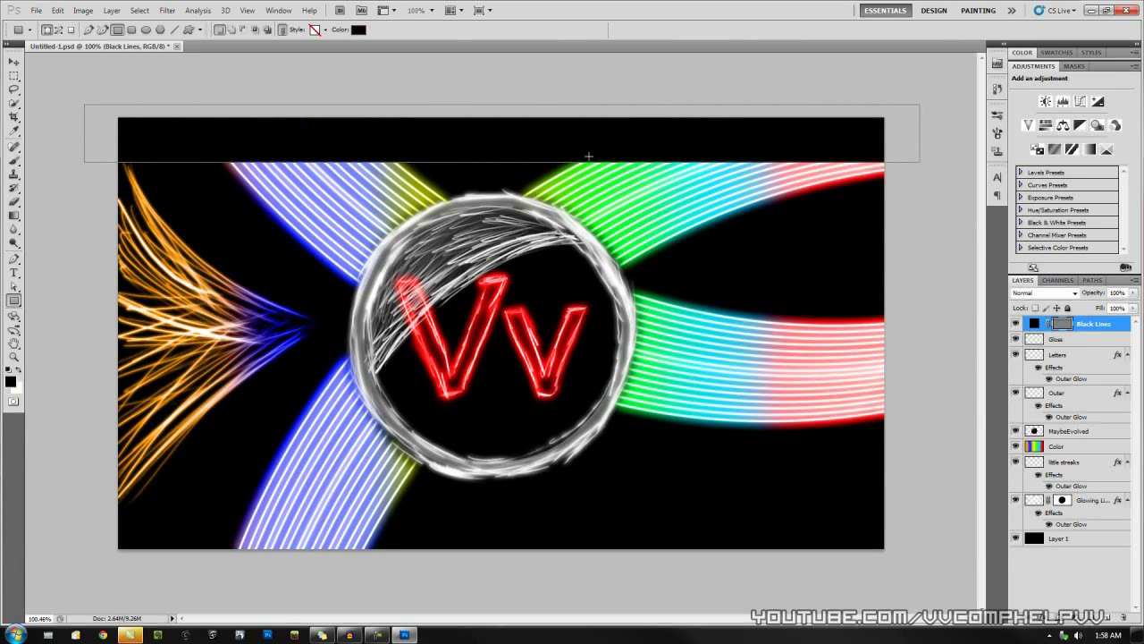
{"action": "key", "text": "v"}
{"action": "key", "text": "shift+Down"}
{"action": "key", "text": "Down"}
{"action": "key", "text": "Down"}
{"action": "key", "text": "Down"}
{"action": "key", "text": "Down"}
{"action": "key", "text": "Down"}
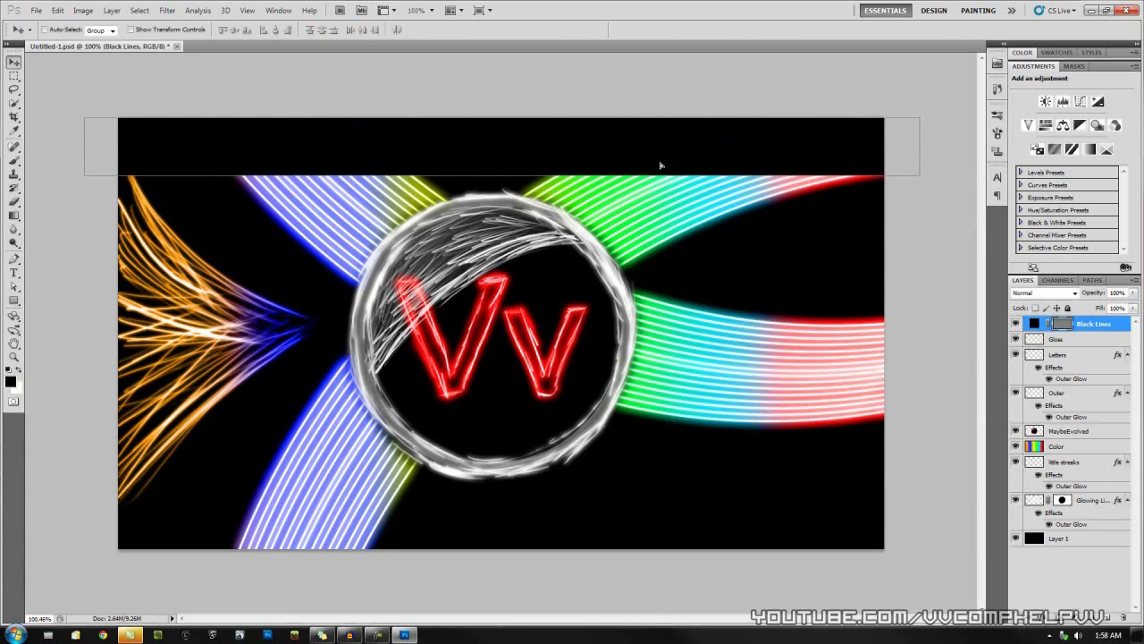
{"action": "key", "text": "ctrl+t"}
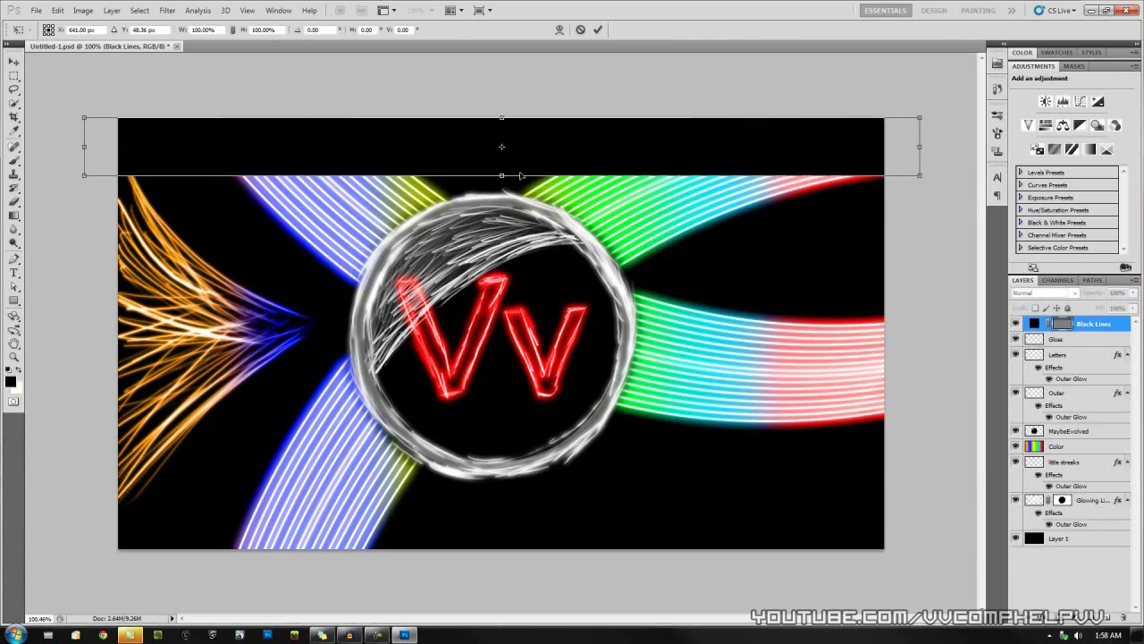
{"action": "mouse_move", "coordinate": [503, 174]}
{"action": "left_mouse_down"}
{"action": "mouse_move", "coordinate": [501, 155]}
{"action": "mouse_move", "coordinate": [502, 168]}
{"action": "left_mouse_up"}
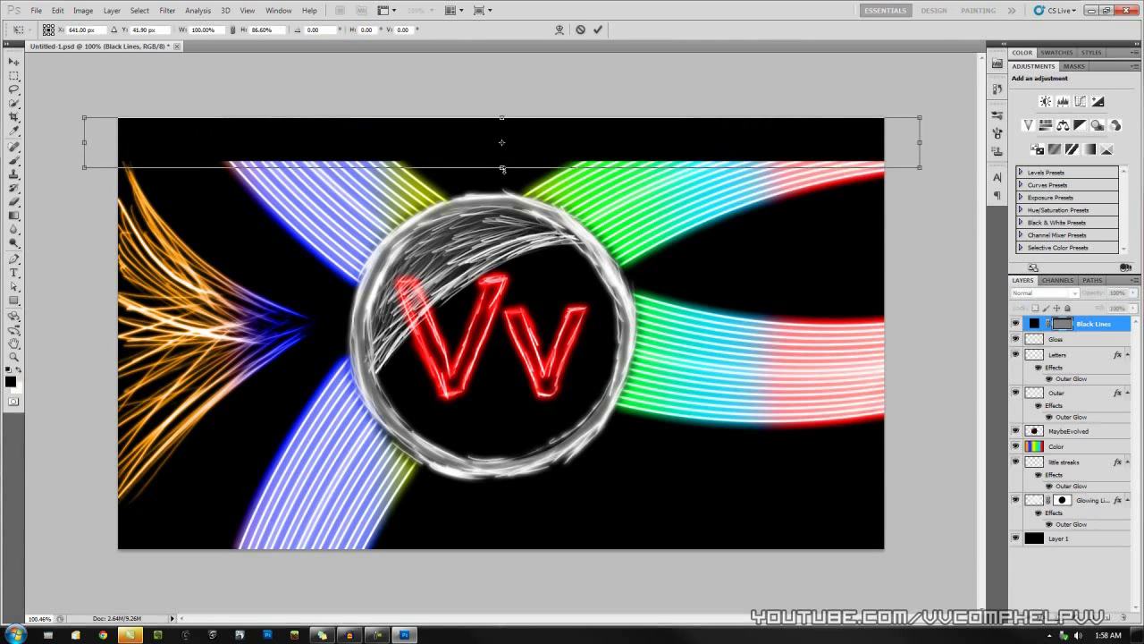
{"action": "left_click", "coordinate": [598, 29]}
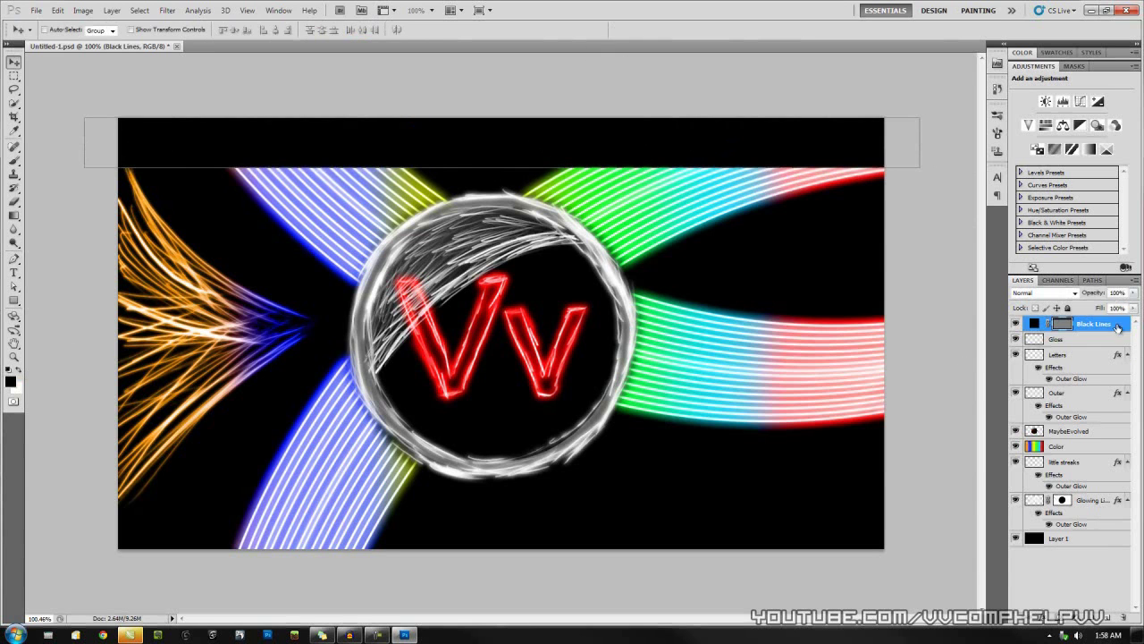
{"action": "left_click_drag", "start_coordinate": [1118, 325], "coordinate": [1111, 618]}
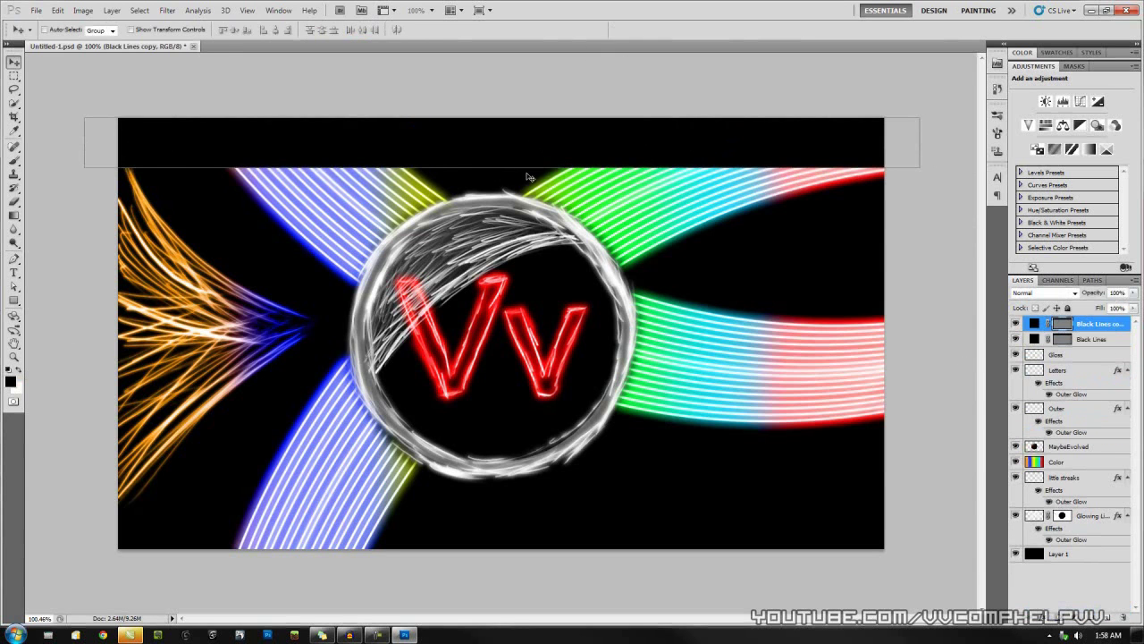
{"action": "left_click_drag", "start_coordinate": [534, 156], "coordinate": [561, 535]}
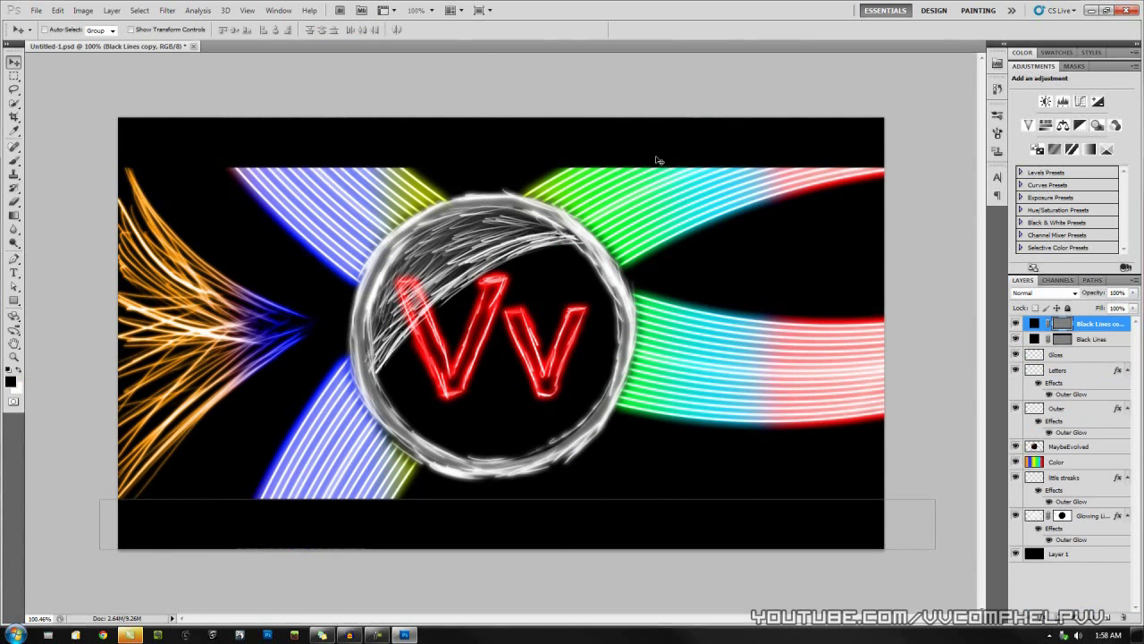
- Merge both Black Lines layers into one, toggling its visibility to compare the result
{"action": "left_click", "coordinate": [1089, 340], "text": "shift"}
{"action": "right_click", "coordinate": [1090, 339]}
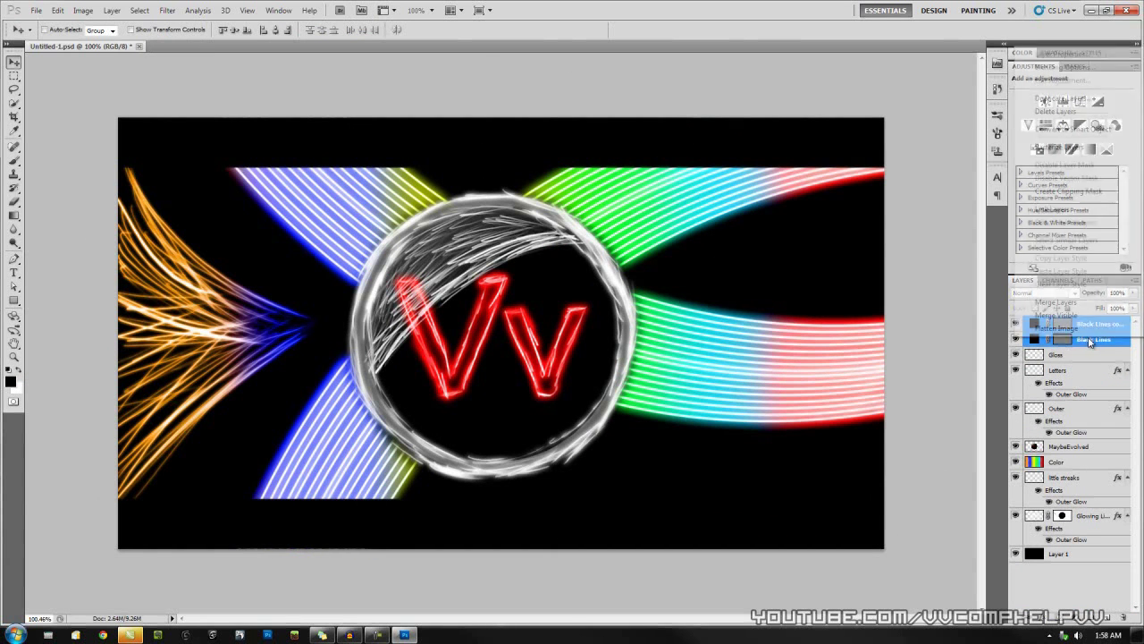
{"action": "left_click", "coordinate": [1076, 306]}
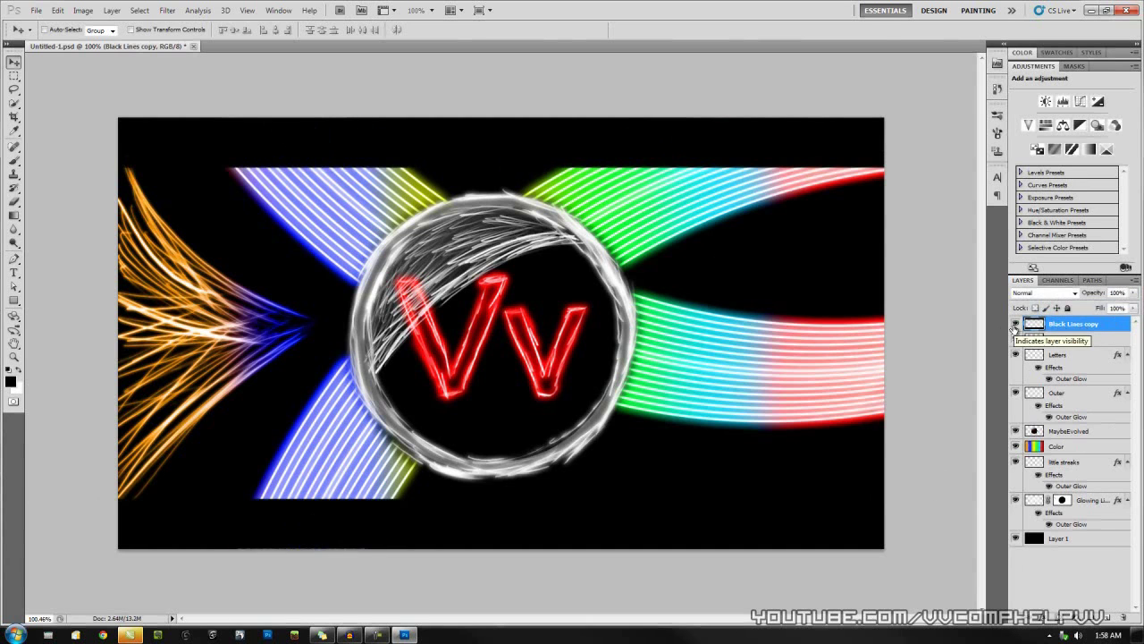
{"action": "left_click", "coordinate": [1016, 323]}
{"action": "left_click", "coordinate": [1015, 324]}
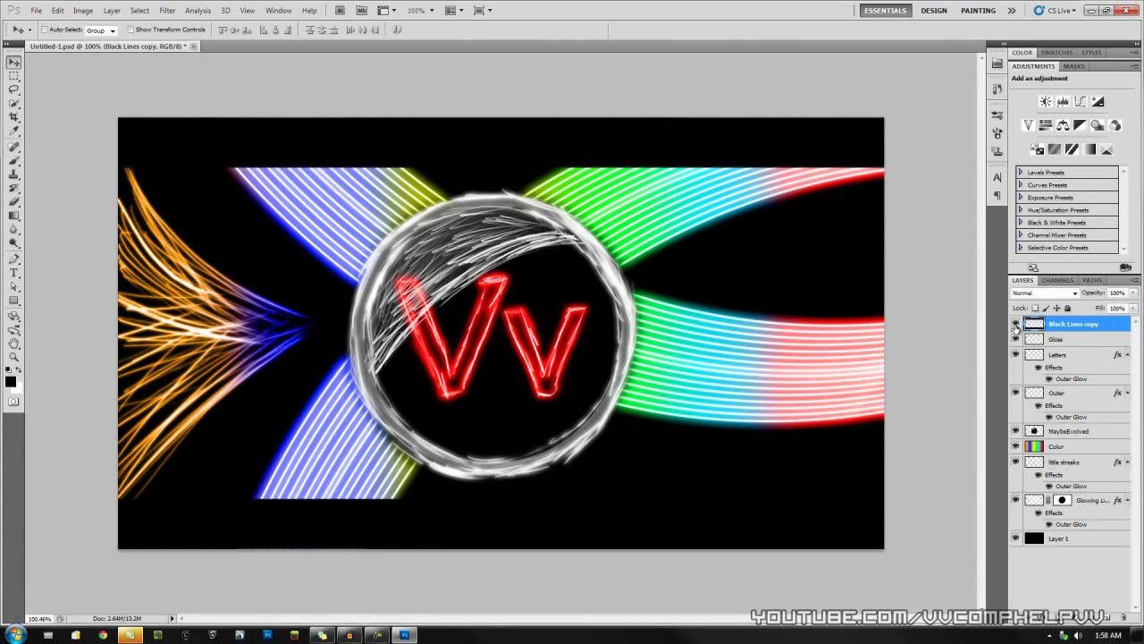
{"action": "left_click", "coordinate": [1016, 323]}
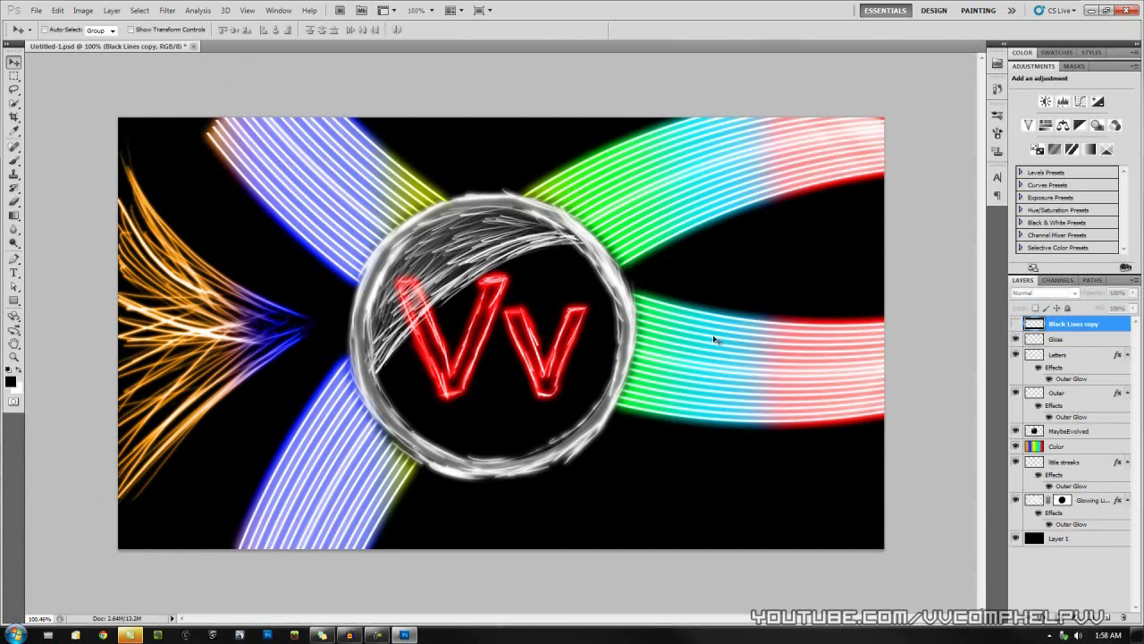
{"action": "left_click", "coordinate": [1016, 324]}
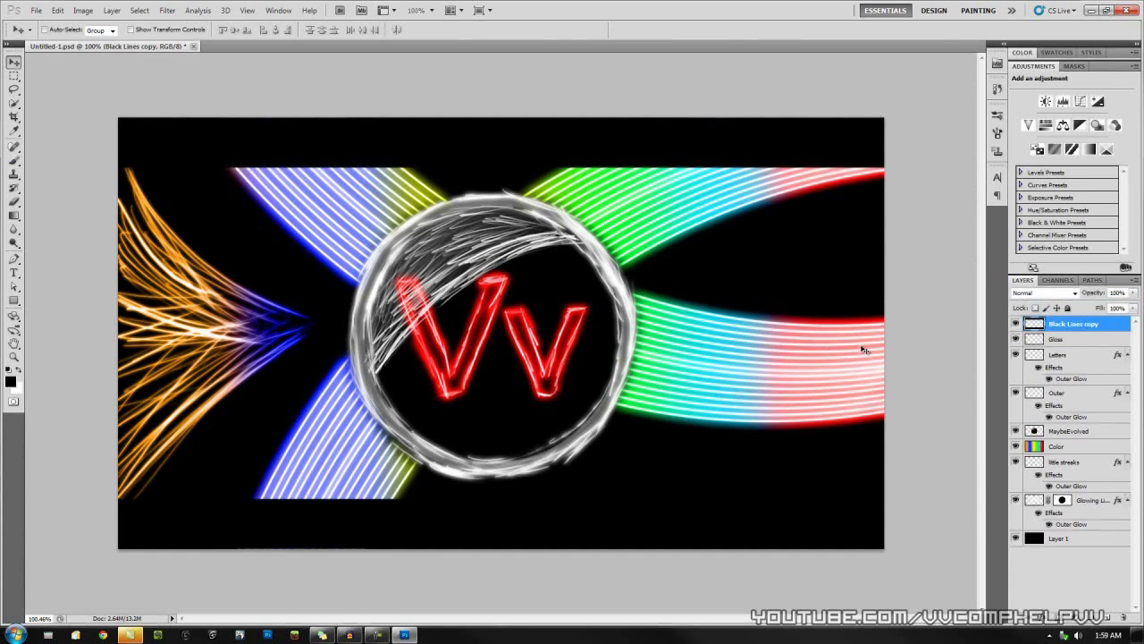
- Restore Photoshop down to view the wallpaper, reposition the window, then maximize it again
{"action": "double_click", "coordinate": [670, 21]}
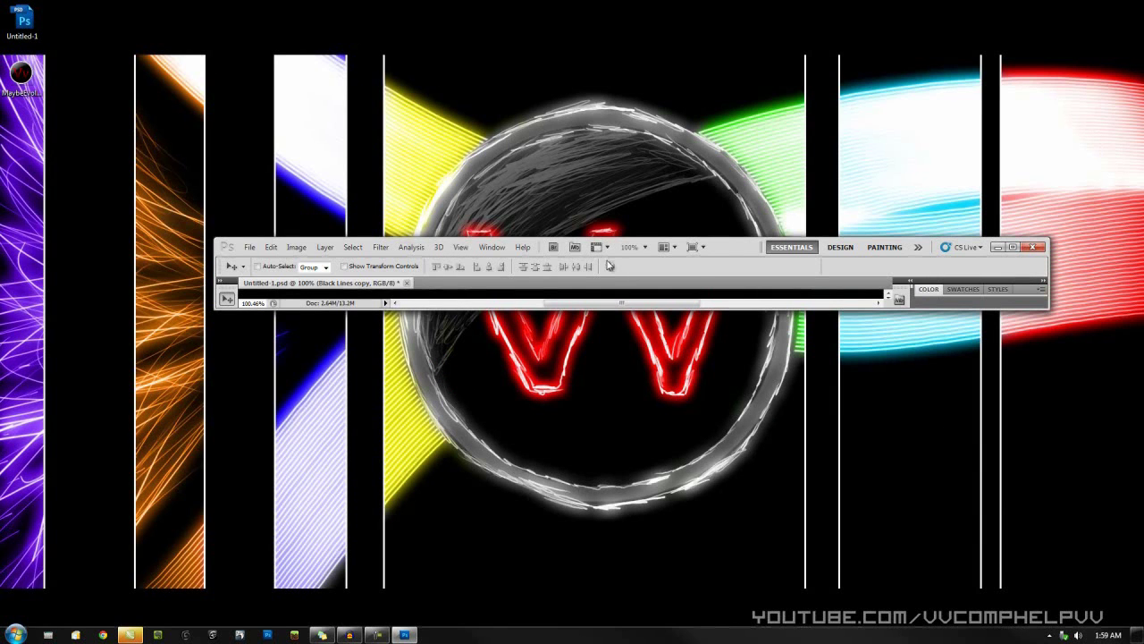
{"action": "left_click_drag", "start_coordinate": [741, 252], "coordinate": [827, 511]}
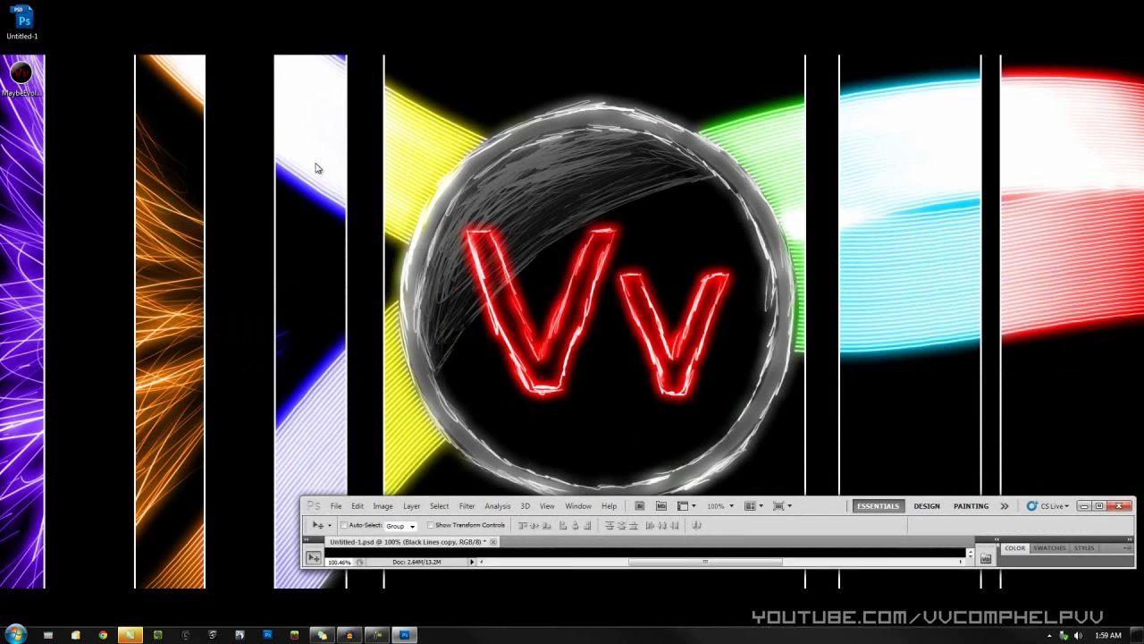
{"action": "left_click_drag", "start_coordinate": [824, 507], "coordinate": [731, 339]}
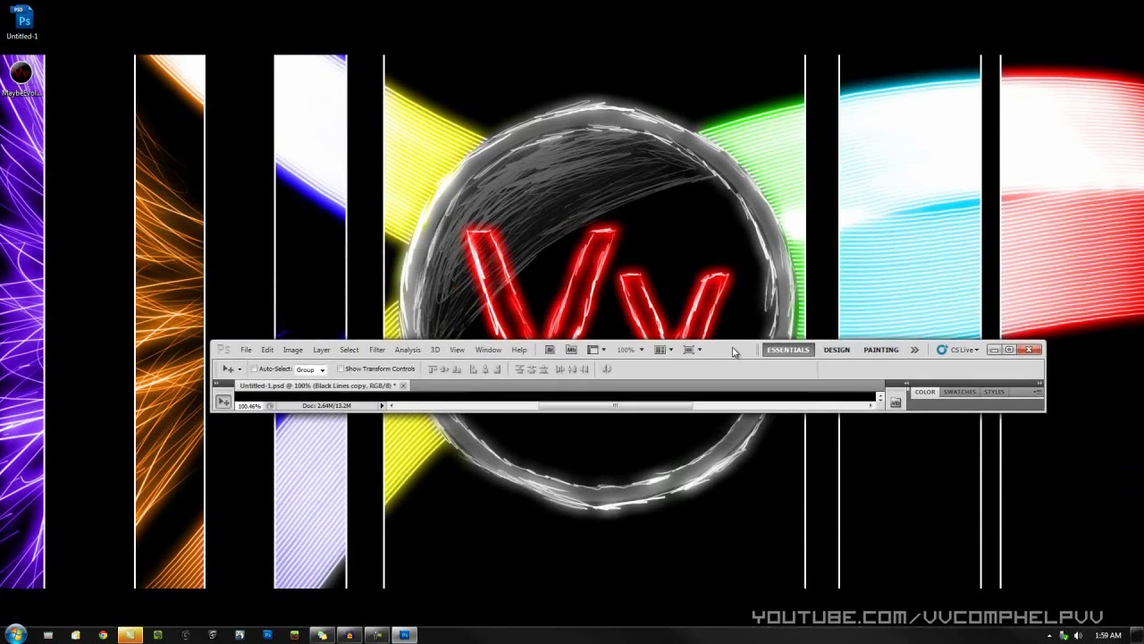
{"action": "double_click", "coordinate": [728, 346]}
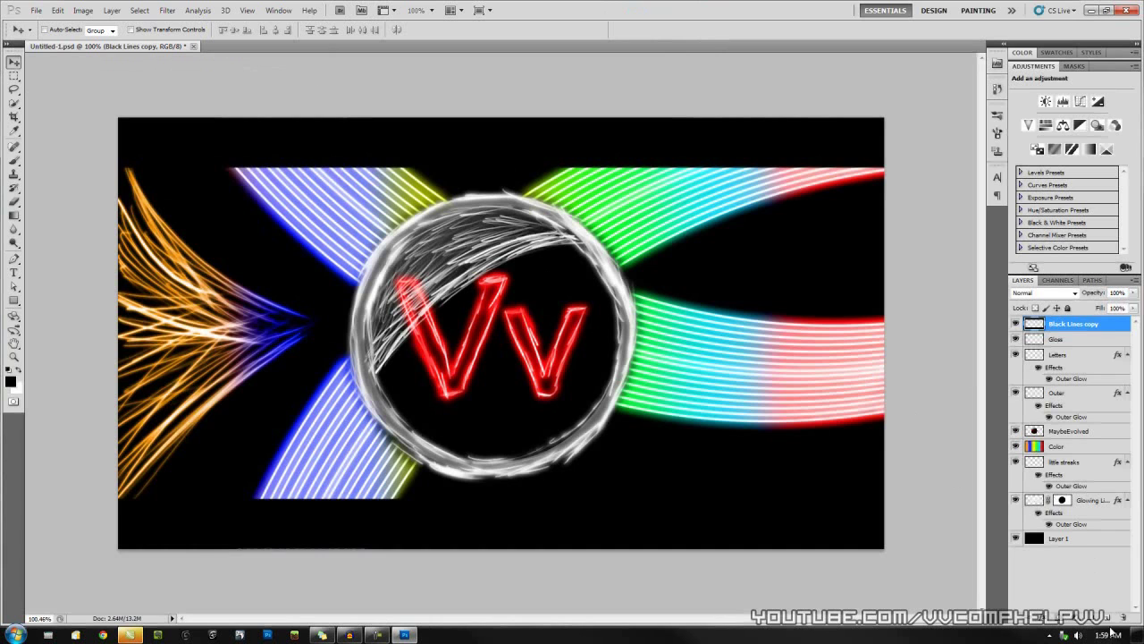
- Add a layer below Black Lines copy and draw a tall black bar near the left edge, then narrow it
{"action": "left_click", "coordinate": [1112, 616]}
{"action": "left_click", "coordinate": [1071, 340], "text": "shift"}
{"action": "left_click_drag", "start_coordinate": [1071, 340], "coordinate": [1072, 345]}
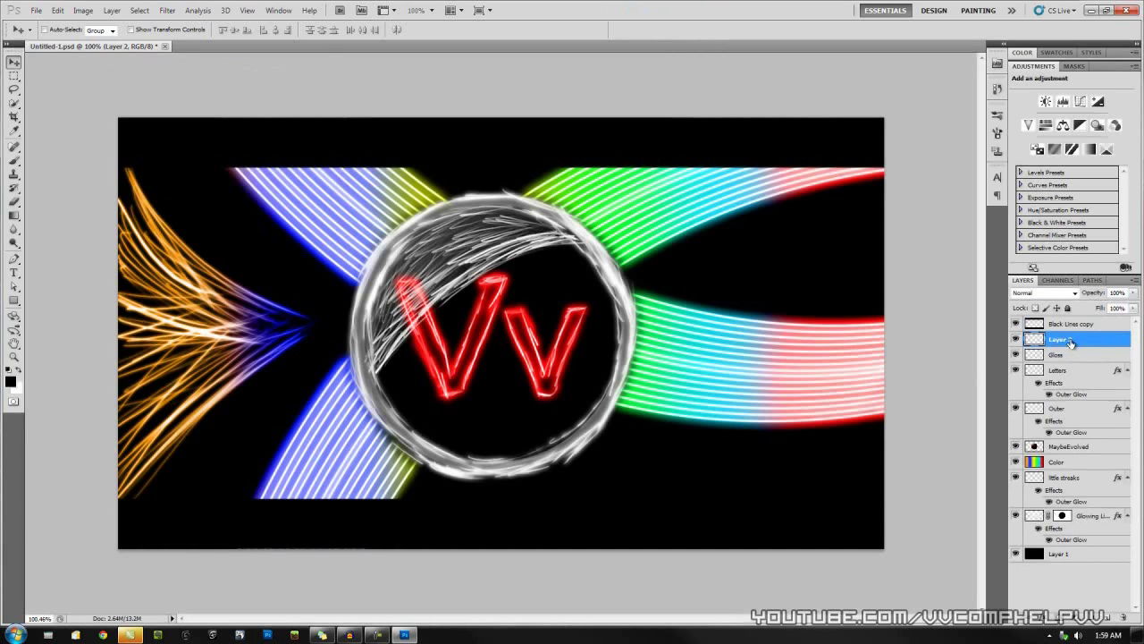
{"action": "left_click", "coordinate": [13, 299]}
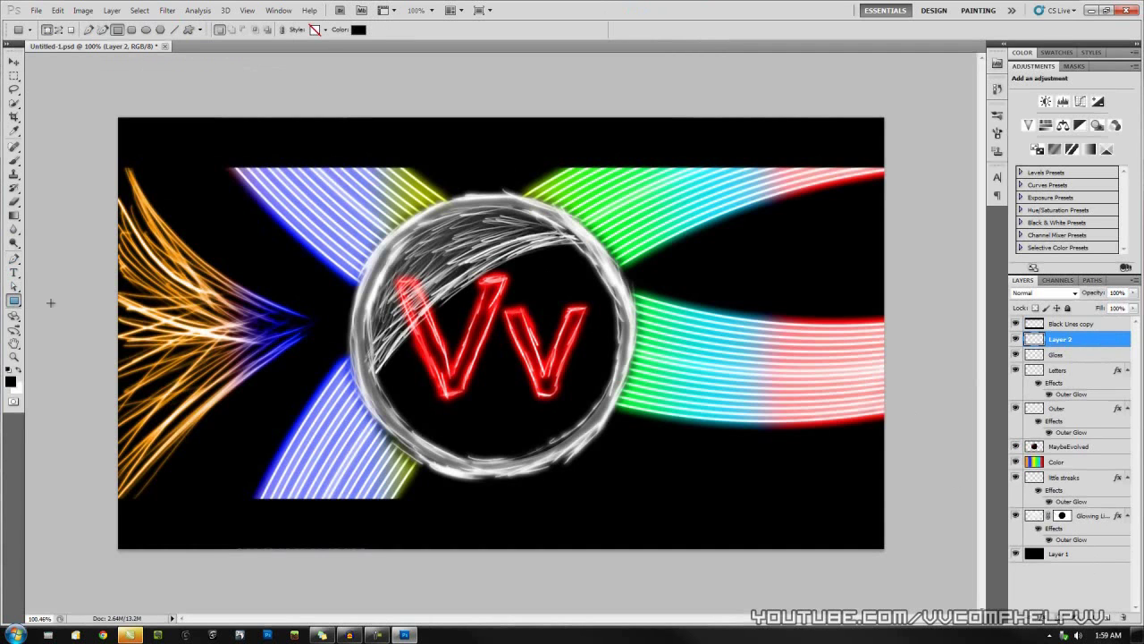
{"action": "left_click_drag", "start_coordinate": [97, 97], "coordinate": [190, 596]}
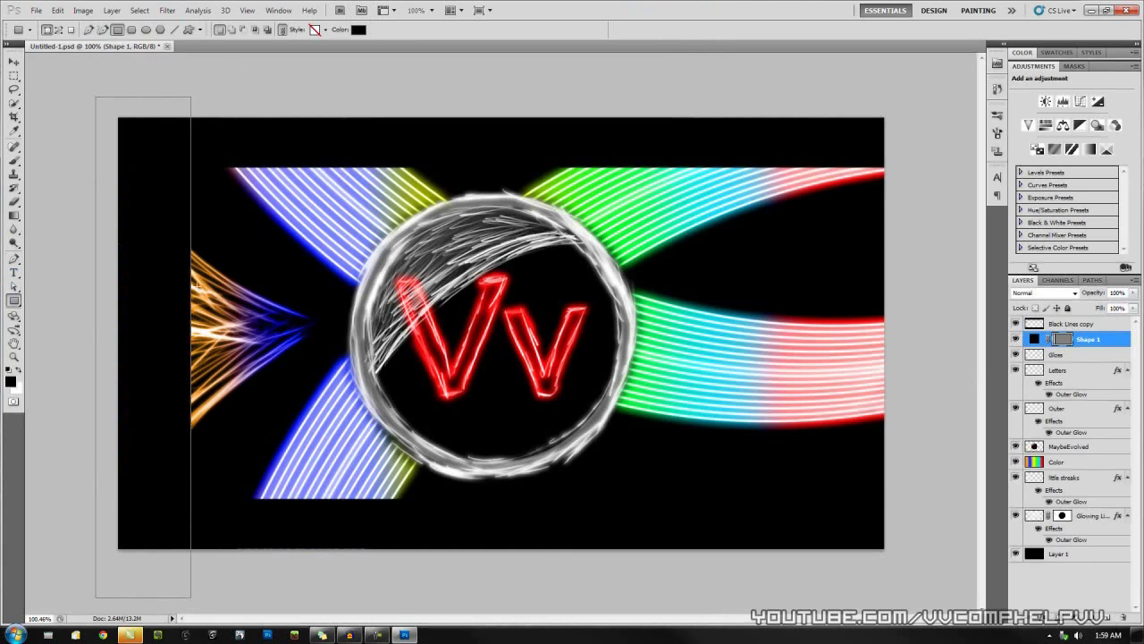
{"action": "key", "text": "v"}
{"action": "left_click_drag", "start_coordinate": [166, 329], "coordinate": [186, 347]}
{"action": "key", "text": "ctrl+t"}
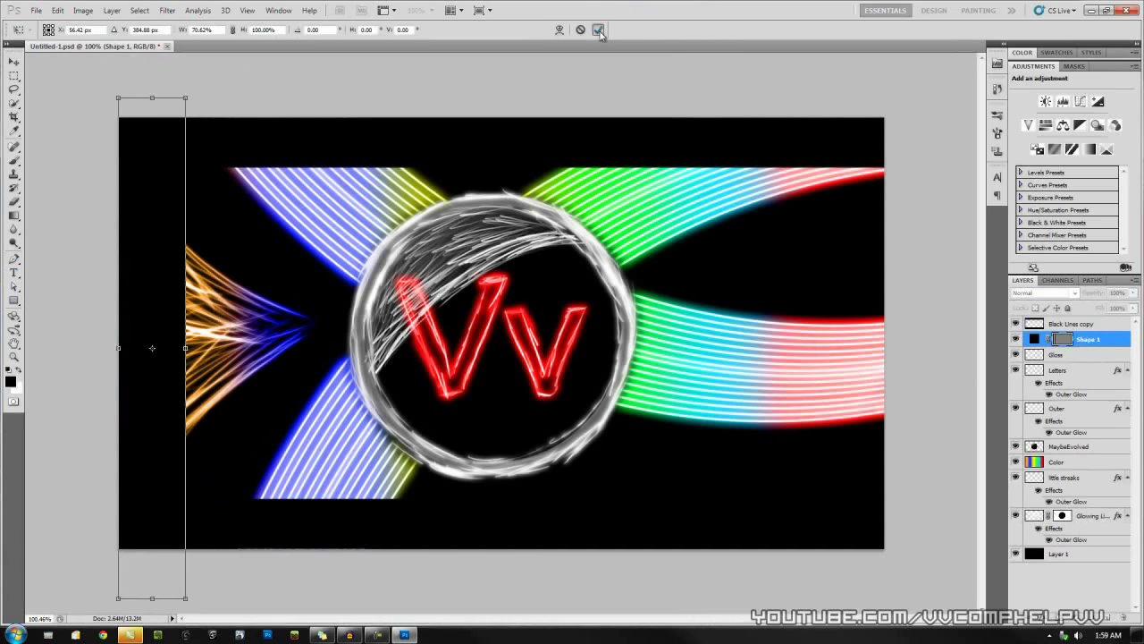
{"action": "left_click", "coordinate": [597, 29]}
- Duplicate the Shape 1 bar twice, moving each copy further right and making it narrower
{"action": "left_click_drag", "start_coordinate": [1109, 338], "coordinate": [1114, 618]}
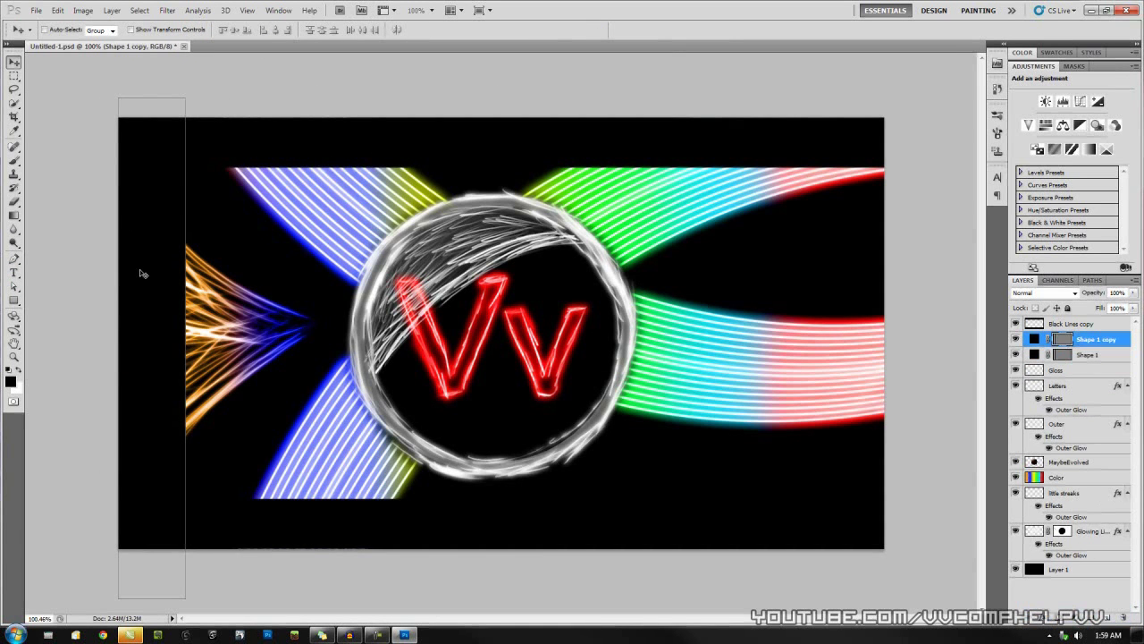
{"action": "left_click_drag", "start_coordinate": [141, 274], "coordinate": [223, 277]}
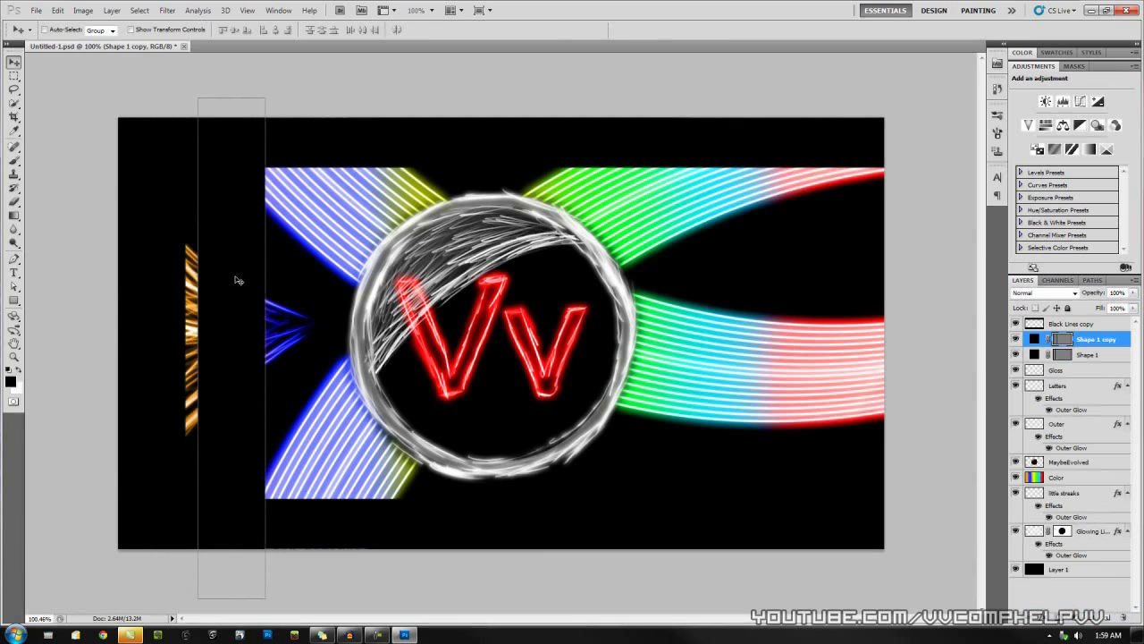
{"action": "key", "text": "ctrl+t"}
{"action": "left_click_drag", "start_coordinate": [266, 348], "coordinate": [250, 310]}
{"action": "left_click", "coordinate": [597, 30]}
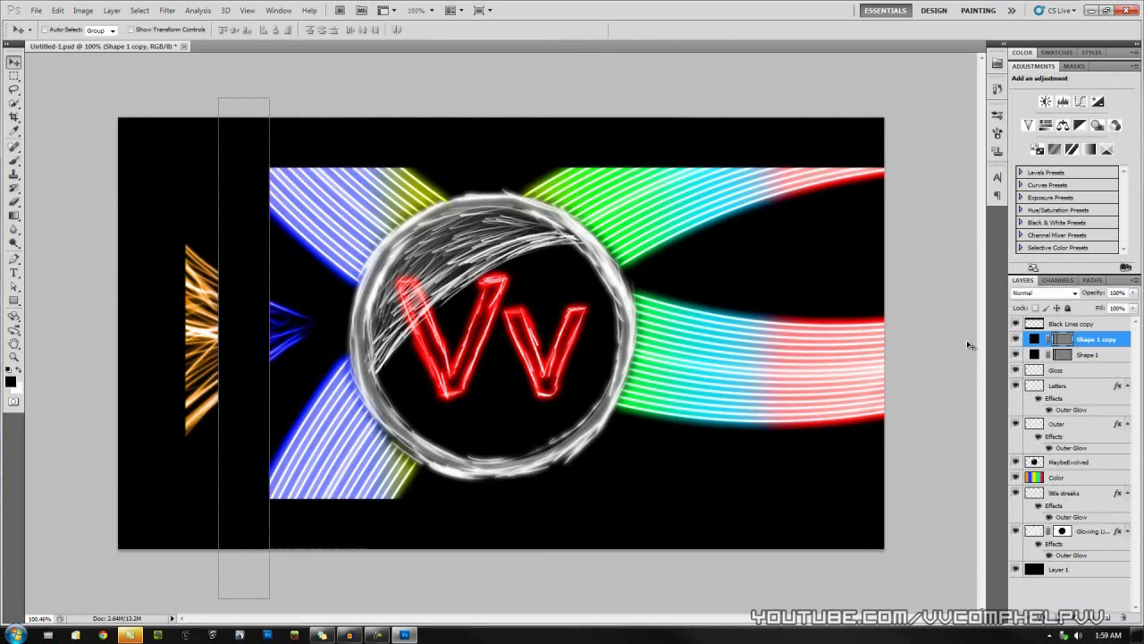
{"action": "left_click_drag", "start_coordinate": [1095, 341], "coordinate": [1108, 614]}
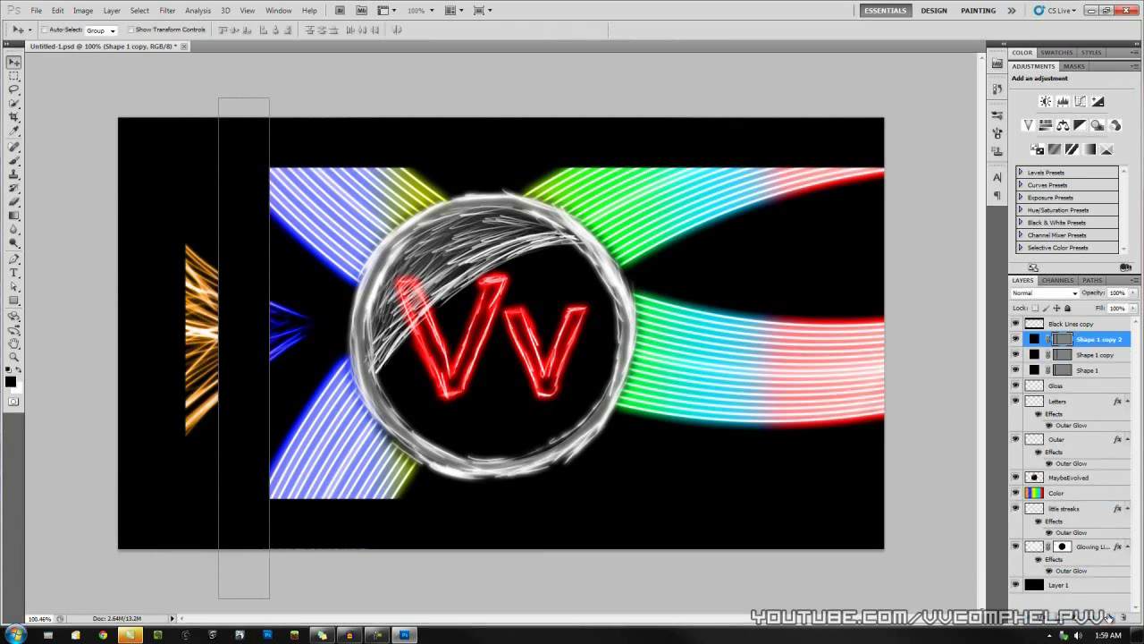
{"action": "left_click_drag", "start_coordinate": [239, 259], "coordinate": [308, 256]}
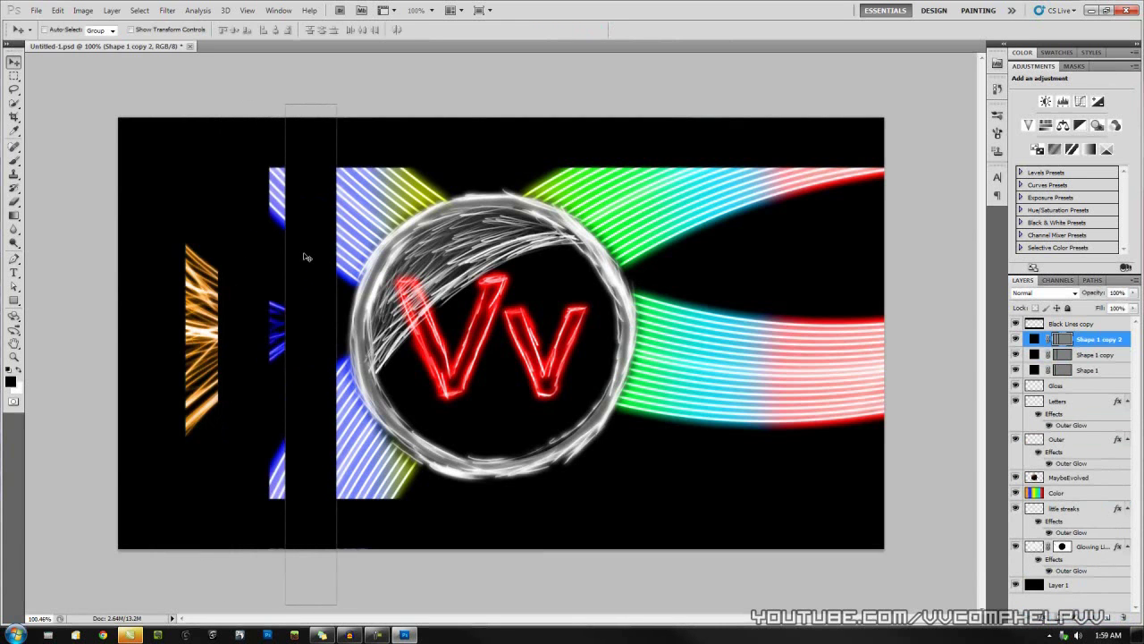
{"action": "key", "text": "ctrl+t"}
{"action": "left_click_drag", "start_coordinate": [337, 354], "coordinate": [325, 328]}
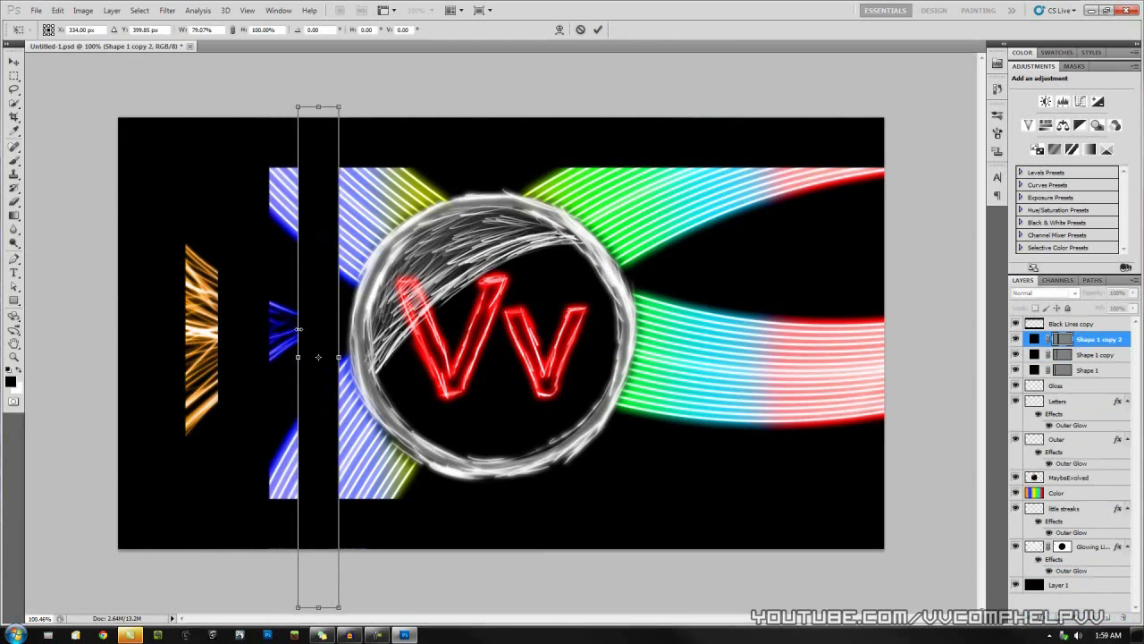
{"action": "left_click", "coordinate": [598, 29]}
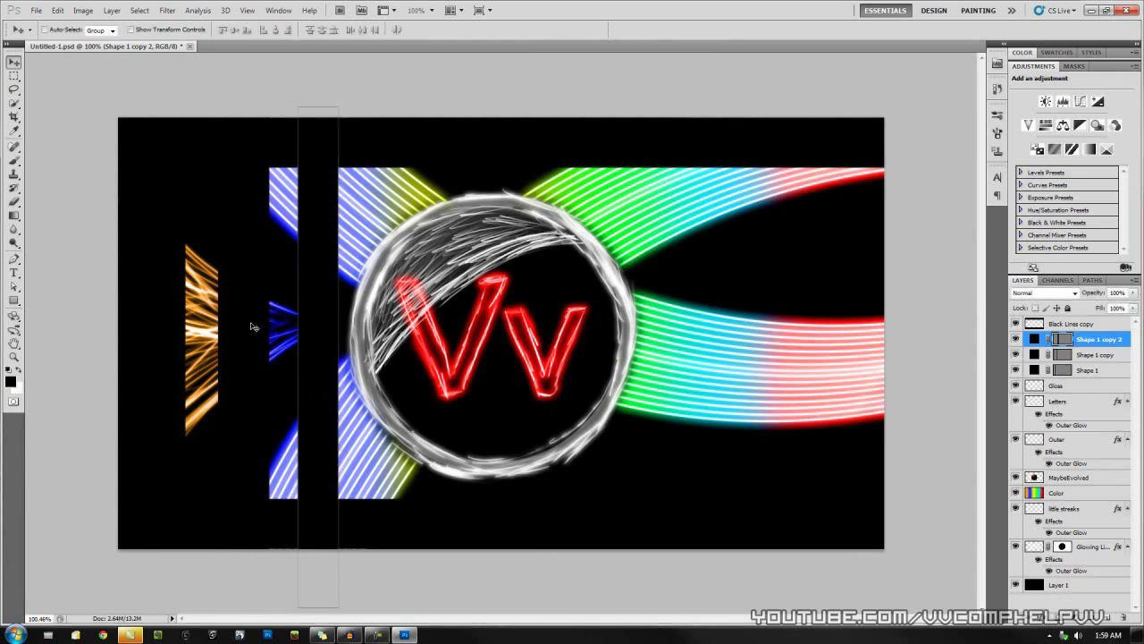
- With Auto-Select on, shift the first copied bar left and nudge the second one left
{"action": "left_click", "coordinate": [49, 29]}
{"action": "left_click", "coordinate": [223, 254]}
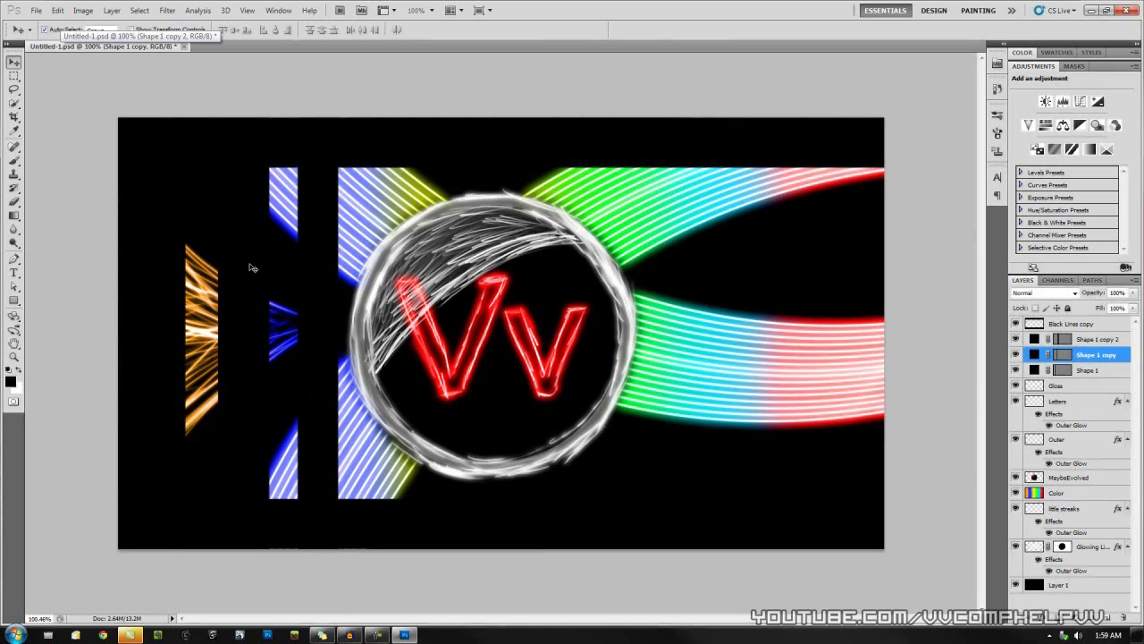
{"action": "left_click_drag", "start_coordinate": [253, 267], "coordinate": [238, 266]}
{"action": "left_click", "coordinate": [305, 270]}
{"action": "key", "text": "Left"}
{"action": "key", "text": "Left"}
{"action": "key", "text": "Left"}
{"action": "key", "text": "Left"}
{"action": "key", "text": "Left"}
{"action": "key", "text": "Left"}
{"action": "key", "text": "Left"}
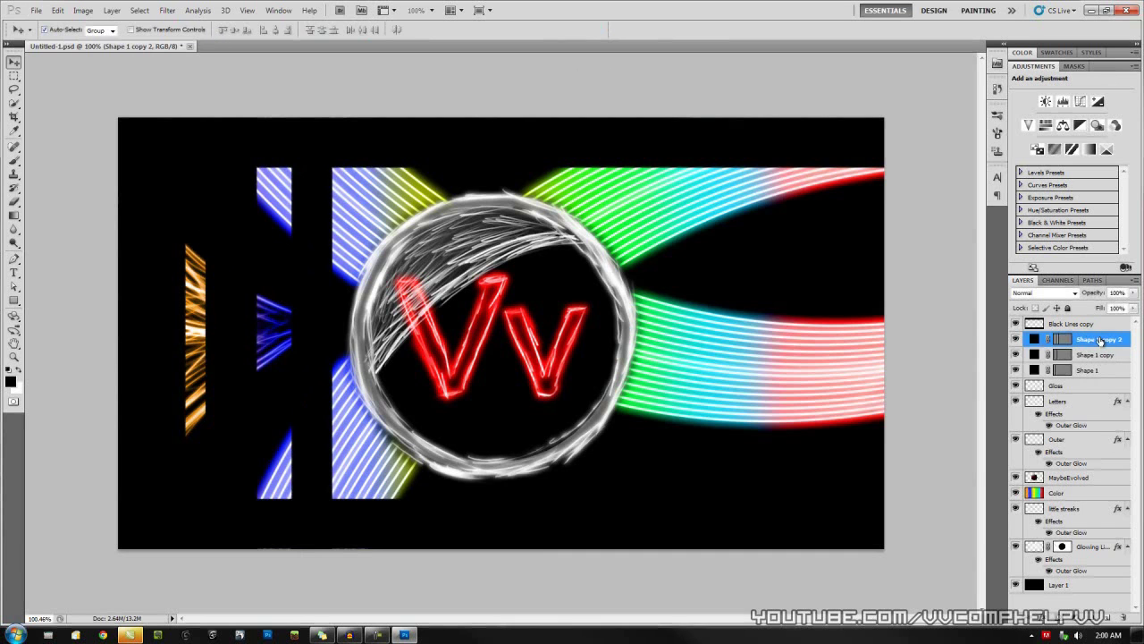
- Add two duplicated, narrowed black bars right of the circle, the second near the right edge
{"action": "left_click_drag", "start_coordinate": [1102, 342], "coordinate": [1109, 617]}
{"action": "left_click_drag", "start_coordinate": [306, 263], "coordinate": [659, 260]}
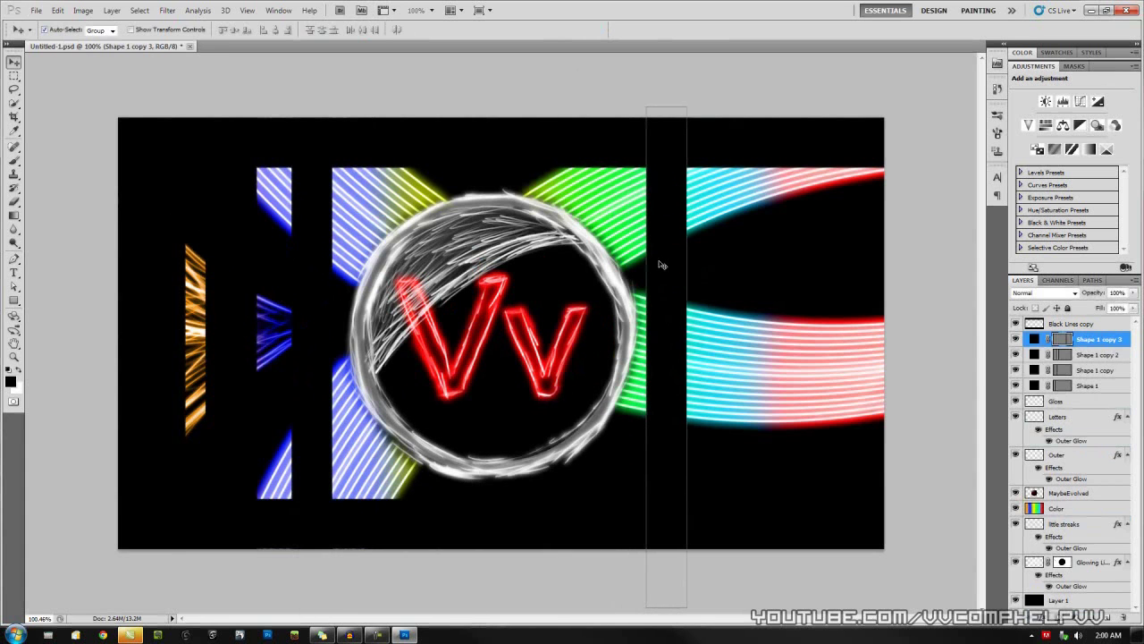
{"action": "key", "text": "ctrl+t"}
{"action": "left_click_drag", "start_coordinate": [686, 356], "coordinate": [664, 395]}
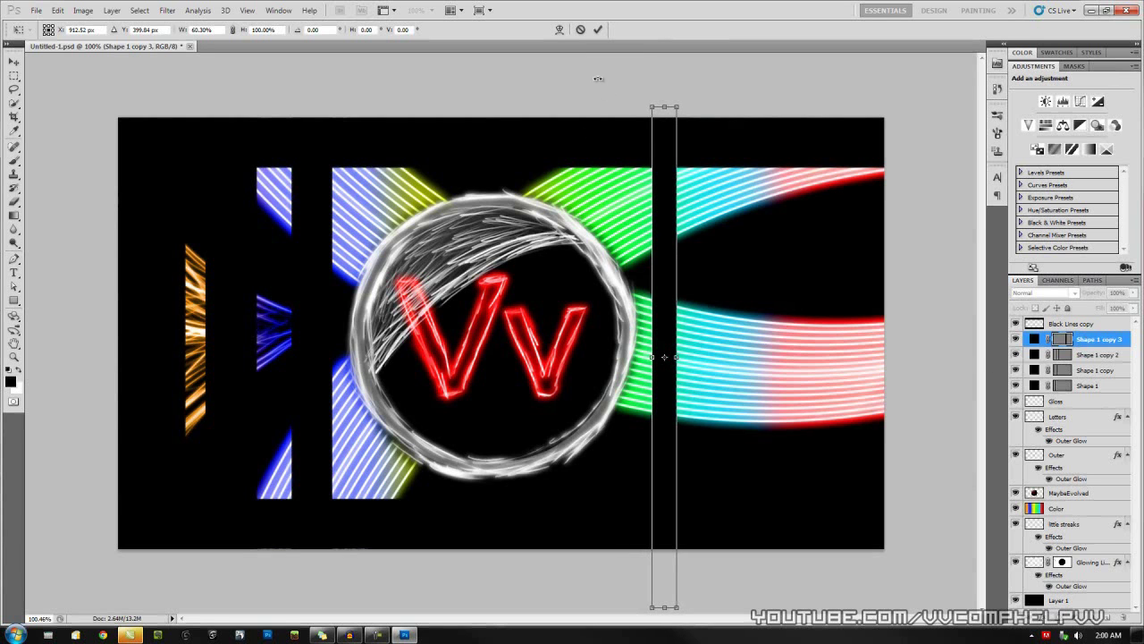
{"action": "left_click", "coordinate": [598, 30]}
{"action": "left_click_drag", "start_coordinate": [1113, 344], "coordinate": [1106, 615]}
{"action": "left_click_drag", "start_coordinate": [675, 315], "coordinate": [817, 326]}
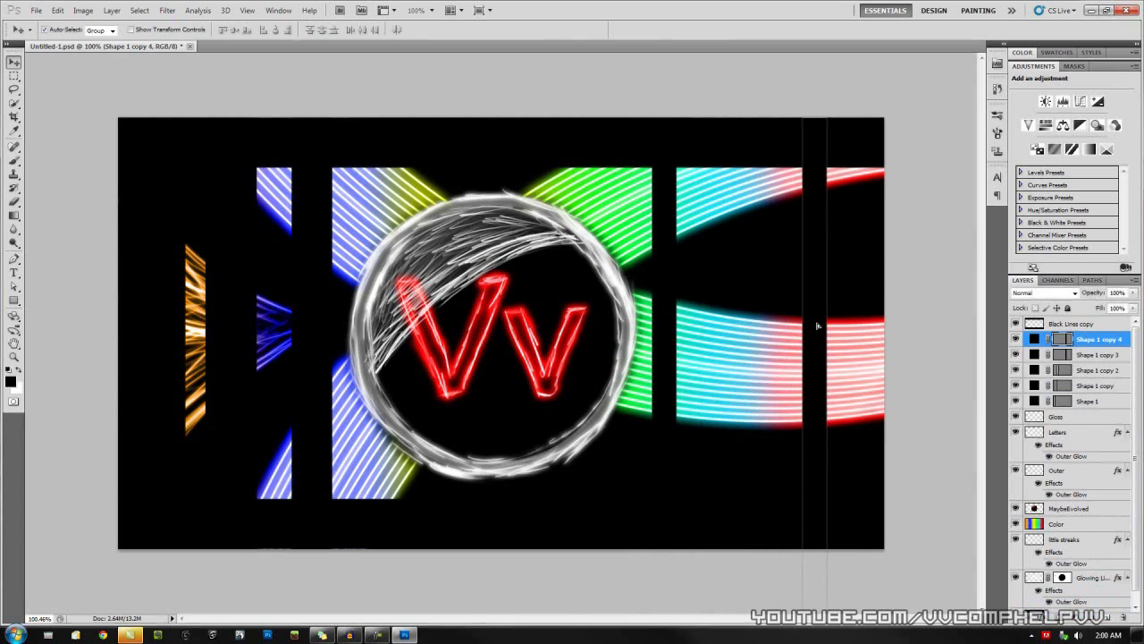
{"action": "key", "text": "ctrl+t"}
{"action": "left_click_drag", "start_coordinate": [827, 369], "coordinate": [814, 369]}
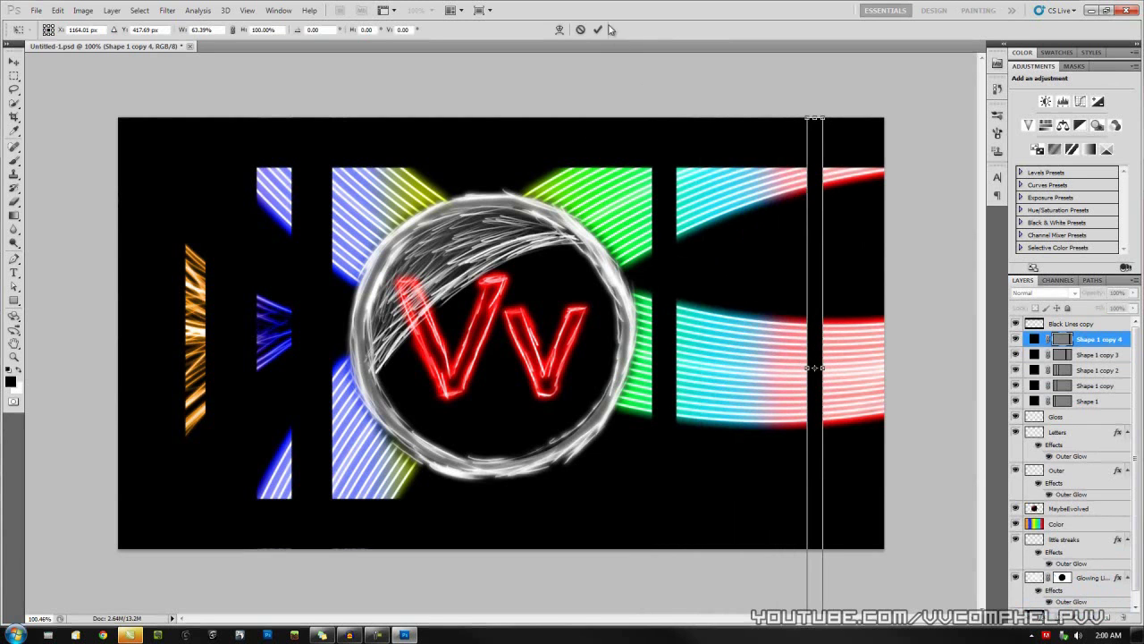
{"action": "left_click", "coordinate": [598, 29]}
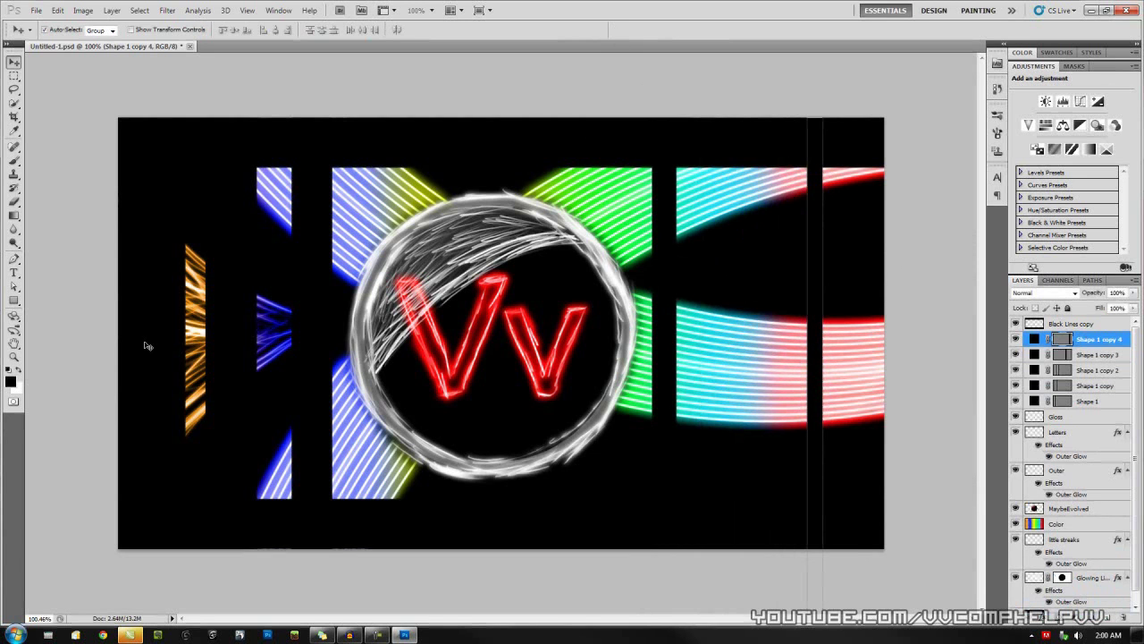
{"action": "left_click", "coordinate": [1083, 327]}
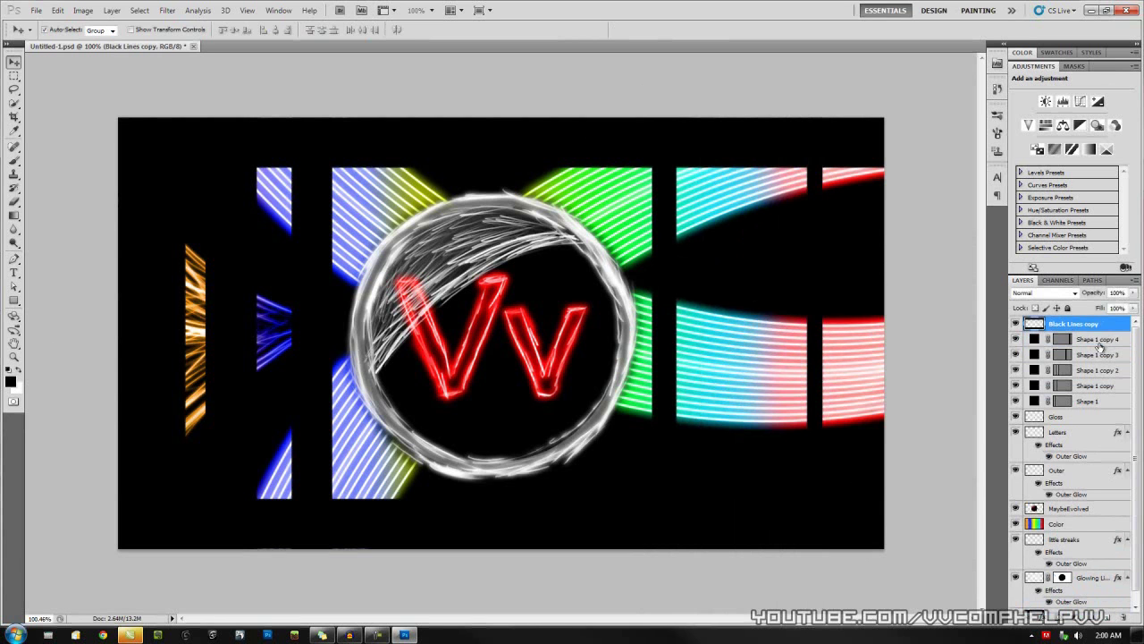
- Preview the wallpaper on the desktop, then merge the five black bar layers into one
{"action": "double_click", "coordinate": [717, 10]}
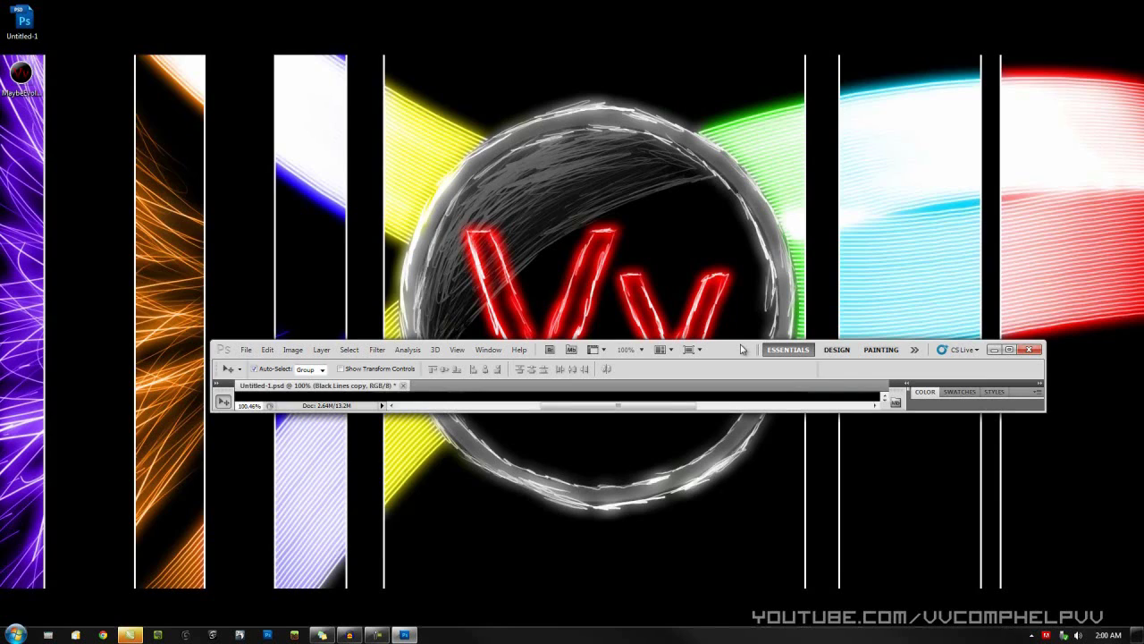
{"action": "double_click", "coordinate": [740, 349]}
{"action": "left_click", "coordinate": [1099, 345]}
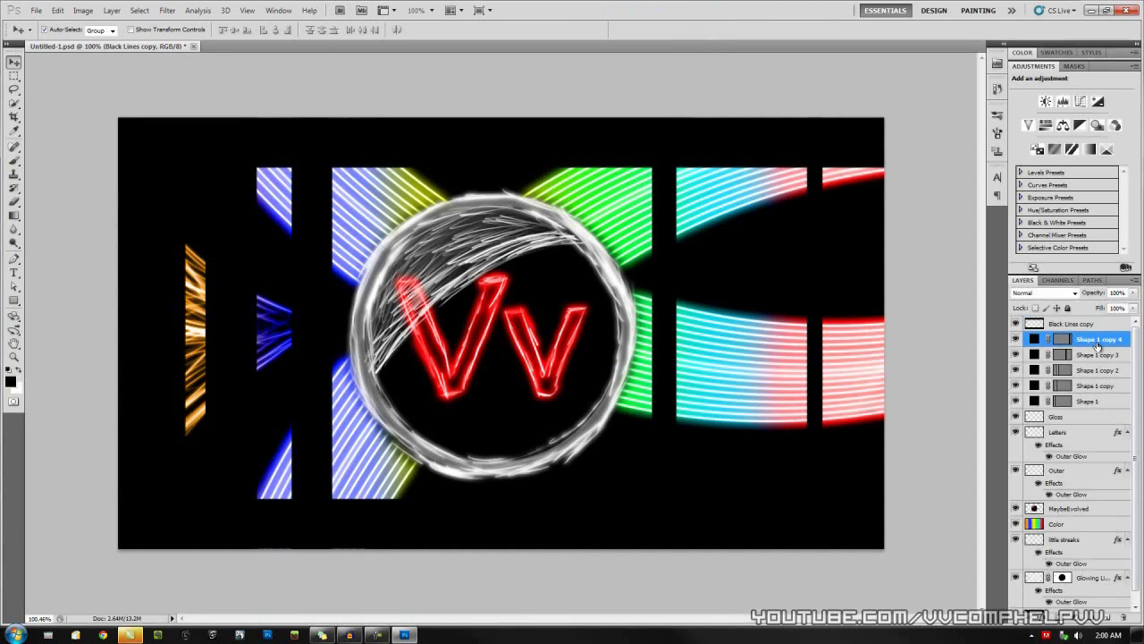
{"action": "left_click", "coordinate": [1102, 401], "text": "shift"}
{"action": "right_click", "coordinate": [1049, 353]}
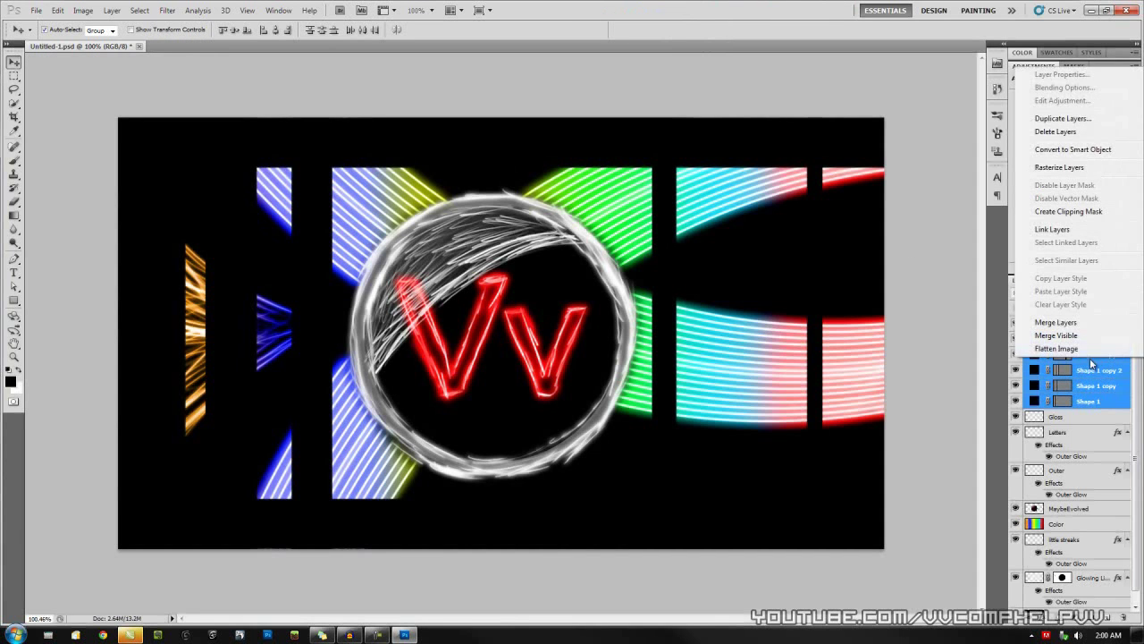
{"action": "left_click", "coordinate": [1075, 328]}
- Toggle the merged bar layer's visibility to compare, leaving it hidden
{"action": "left_click", "coordinate": [1015, 339]}
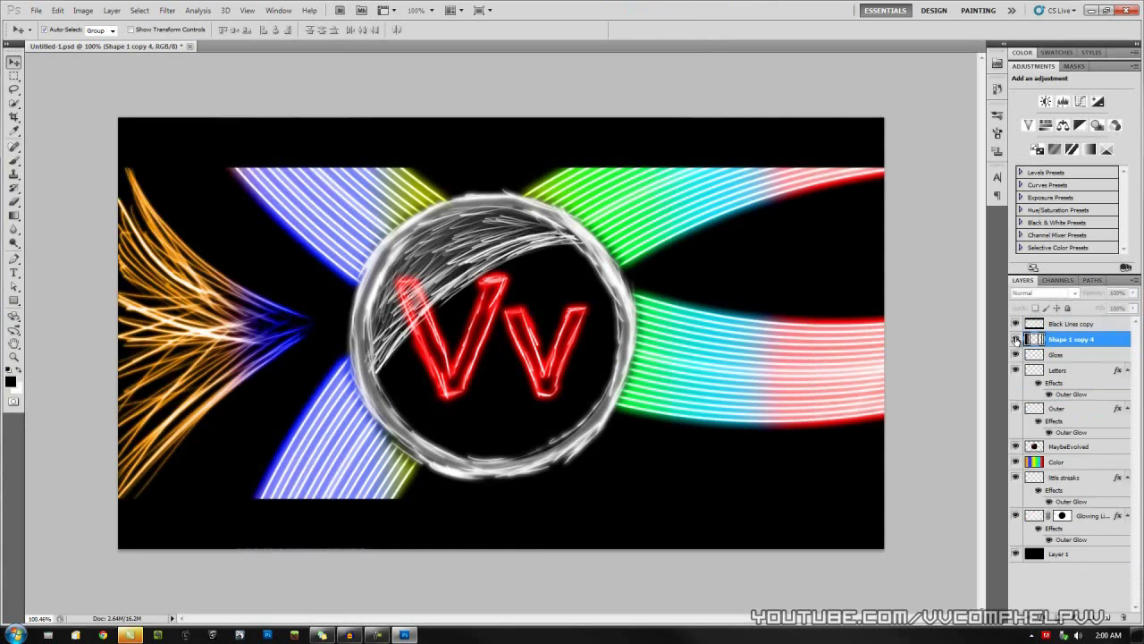
{"action": "left_click", "coordinate": [1016, 340]}
{"action": "left_click", "coordinate": [1015, 339]}
{"action": "left_click", "coordinate": [1015, 339]}
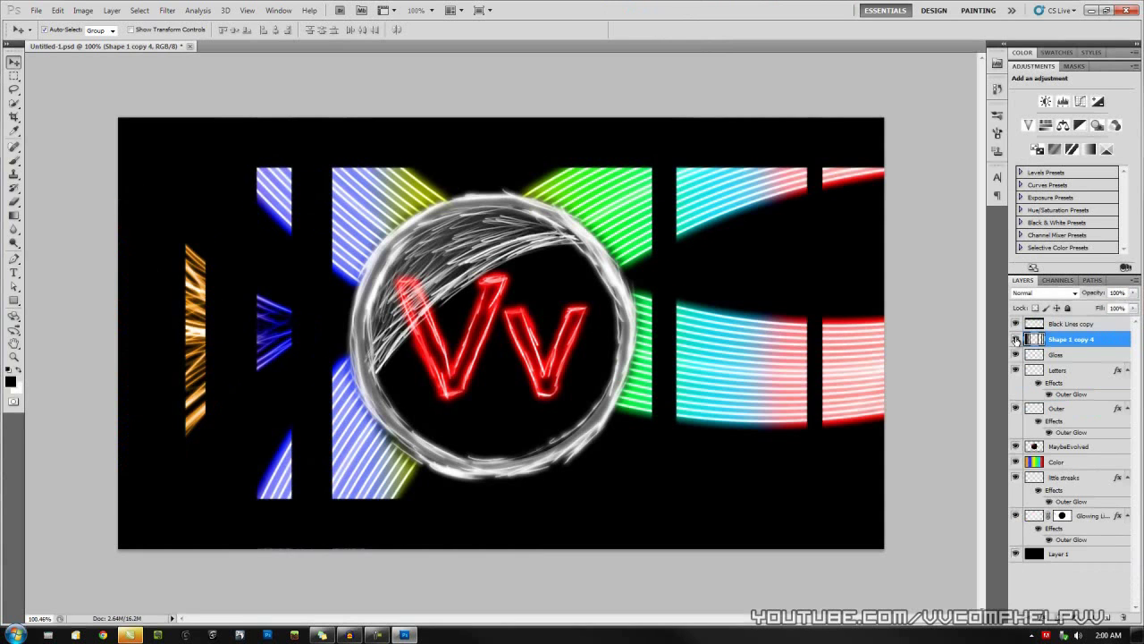
{"action": "left_click", "coordinate": [1015, 340]}
- Give the merged bar layer a 3 px white Stroke effect, sampling white from the artwork
{"action": "left_click", "coordinate": [1016, 340]}
{"action": "right_click", "coordinate": [1064, 342]}
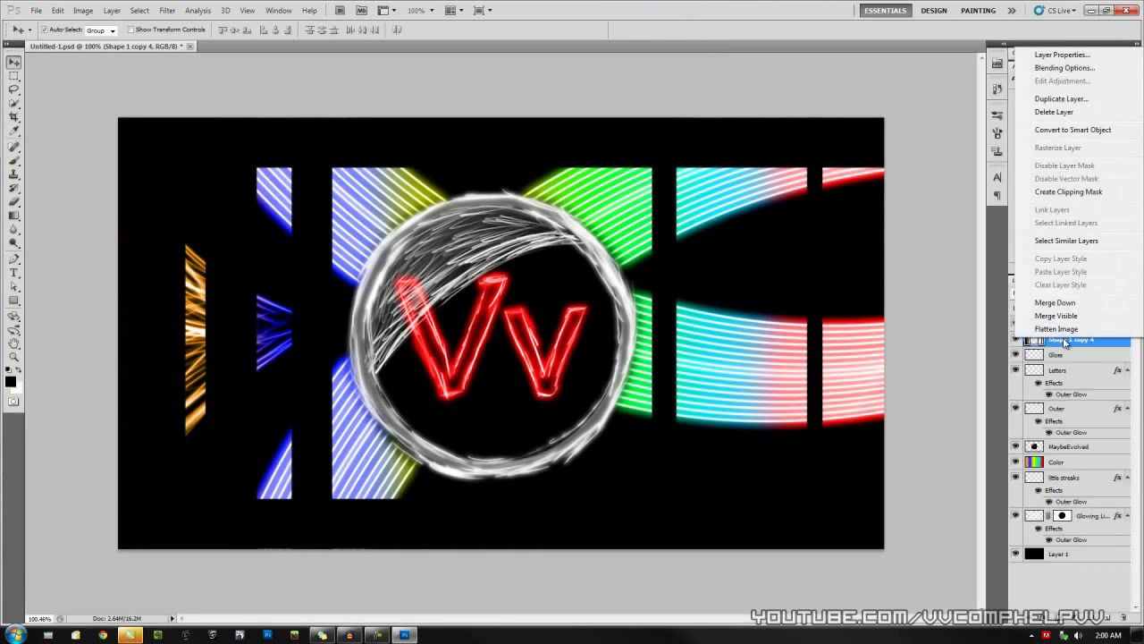
{"action": "left_click", "coordinate": [1065, 67]}
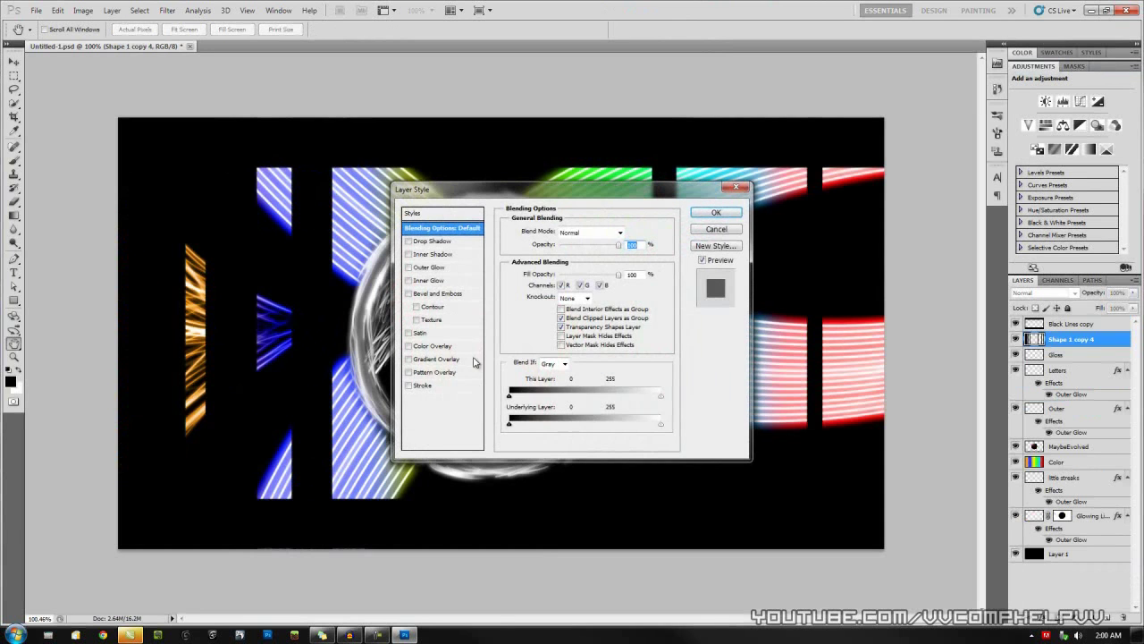
{"action": "left_click", "coordinate": [445, 386]}
{"action": "mouse_move", "coordinate": [583, 192]}
{"action": "left_mouse_down"}
{"action": "mouse_move", "coordinate": [850, 280]}
{"action": "mouse_move", "coordinate": [980, 196]}
{"action": "left_mouse_up"}
{"action": "left_click", "coordinate": [933, 310]}
{"action": "left_click", "coordinate": [364, 171]}
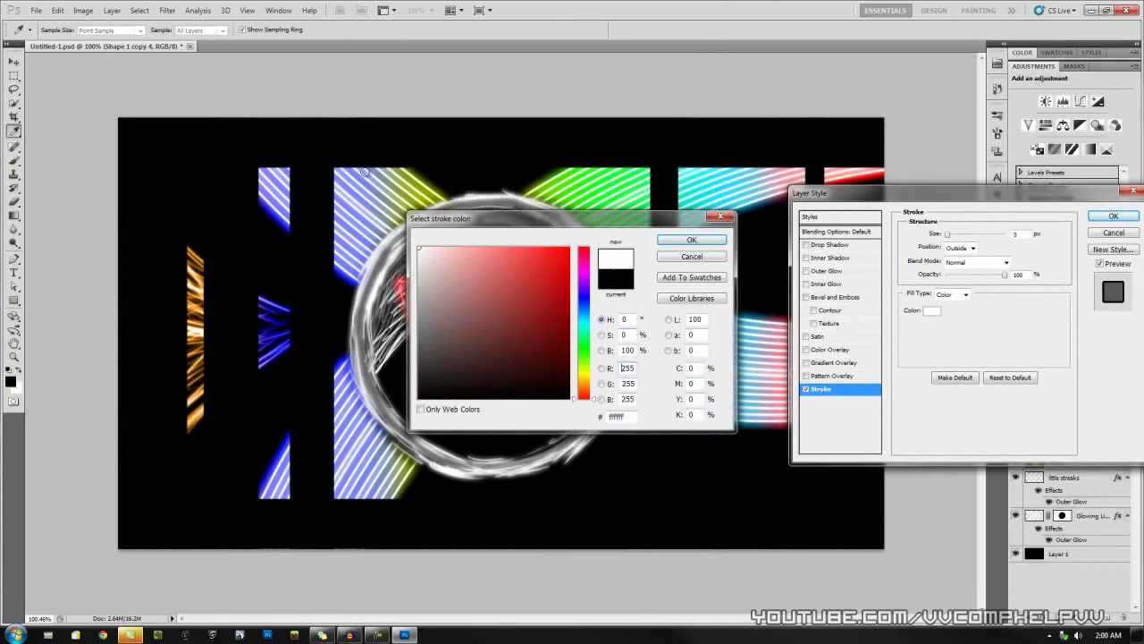
{"action": "left_click", "coordinate": [689, 240]}
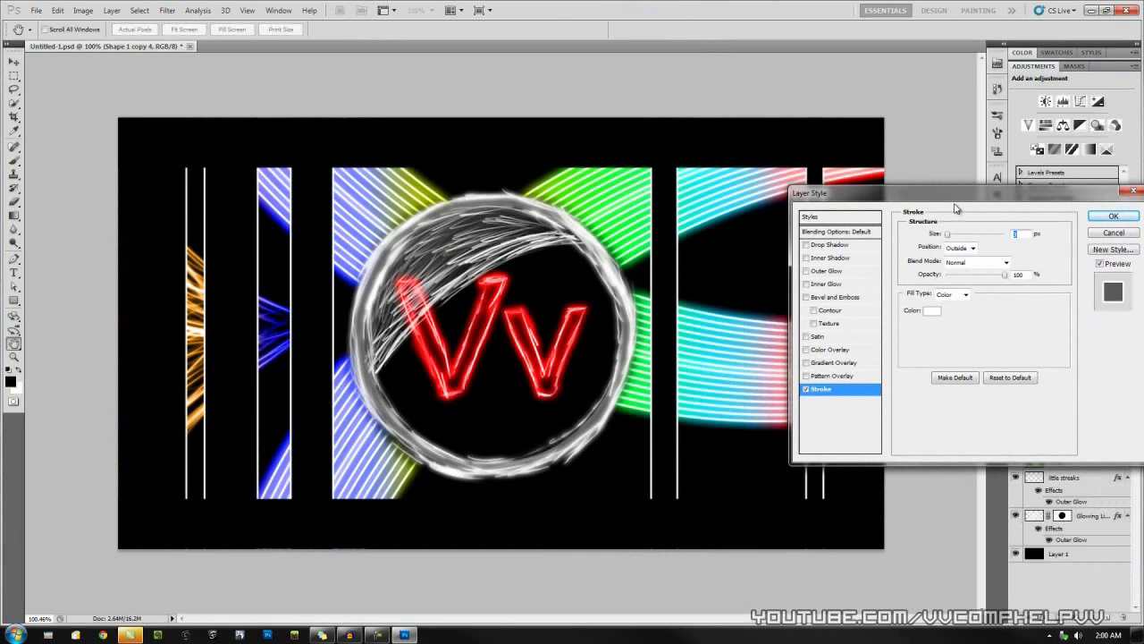
{"action": "left_click_drag", "start_coordinate": [955, 204], "coordinate": [883, 314]}
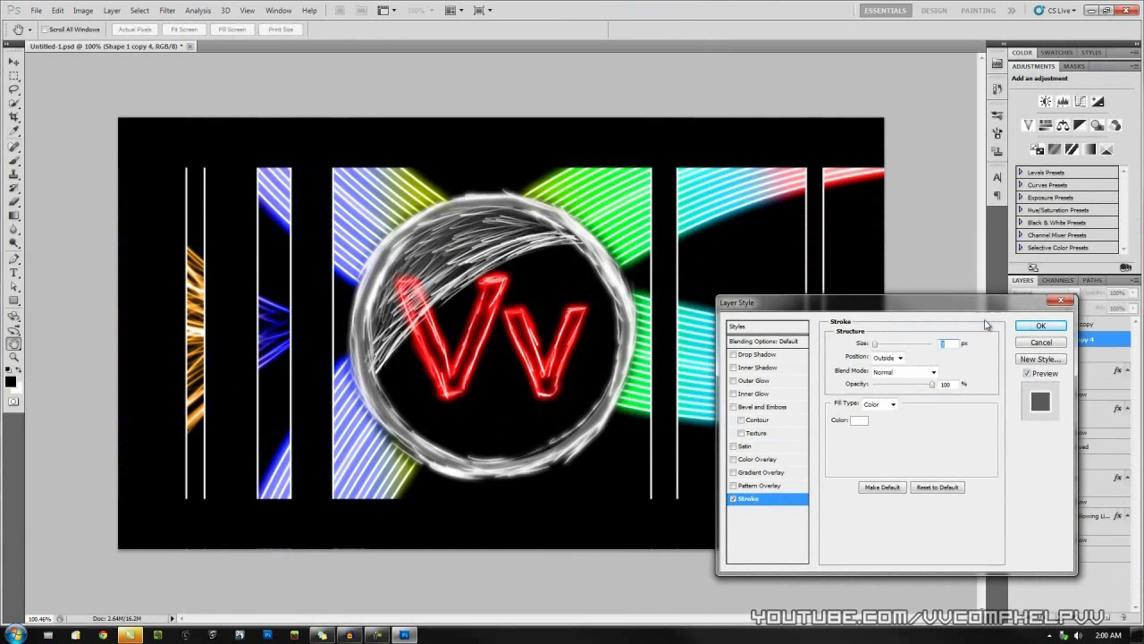
{"action": "left_click", "coordinate": [1041, 325]}
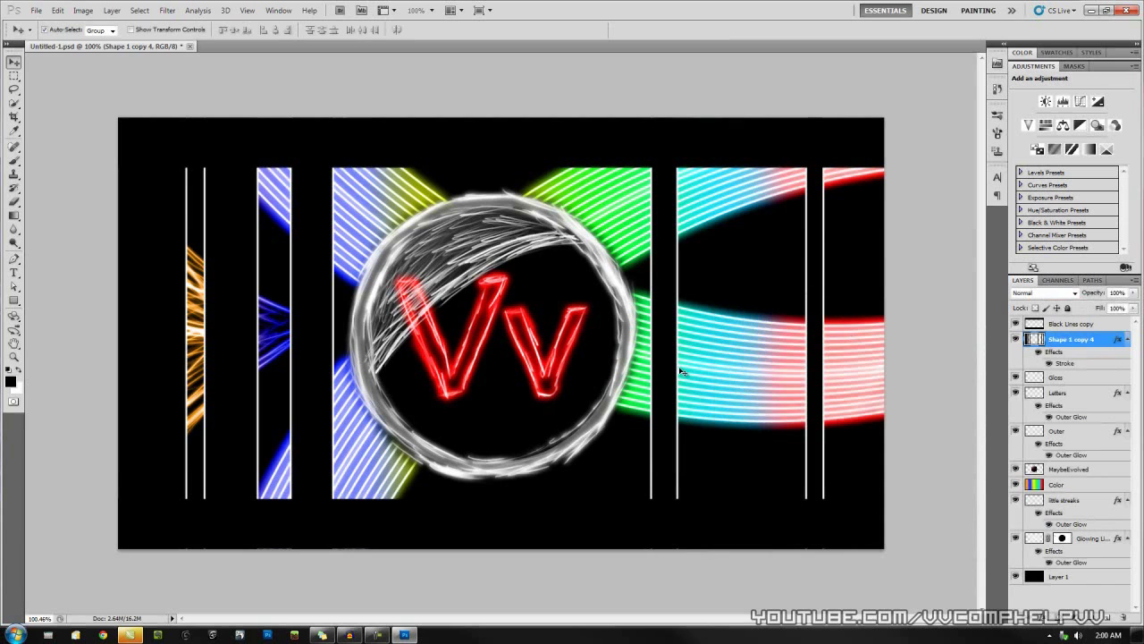